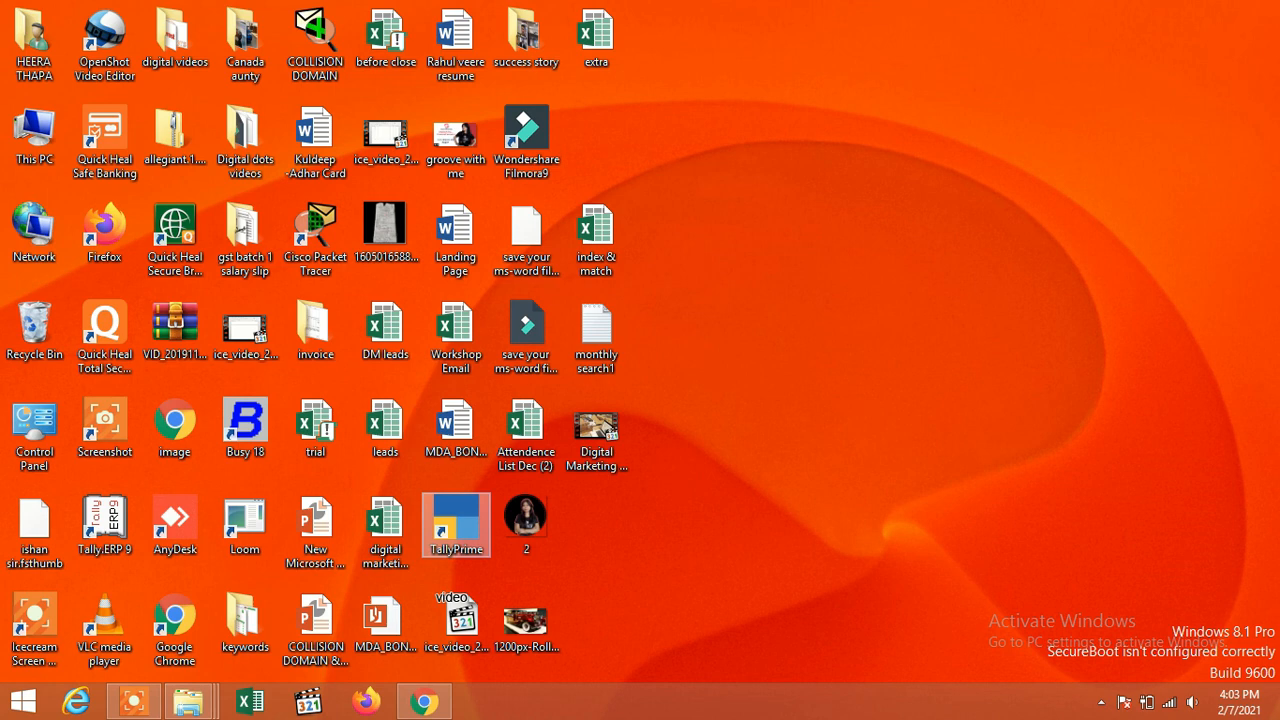
# Launch TallyPrime in educational mode without entering a TallyVault password, and start creating a new company
pyautogui.doubleClick(456, 525)
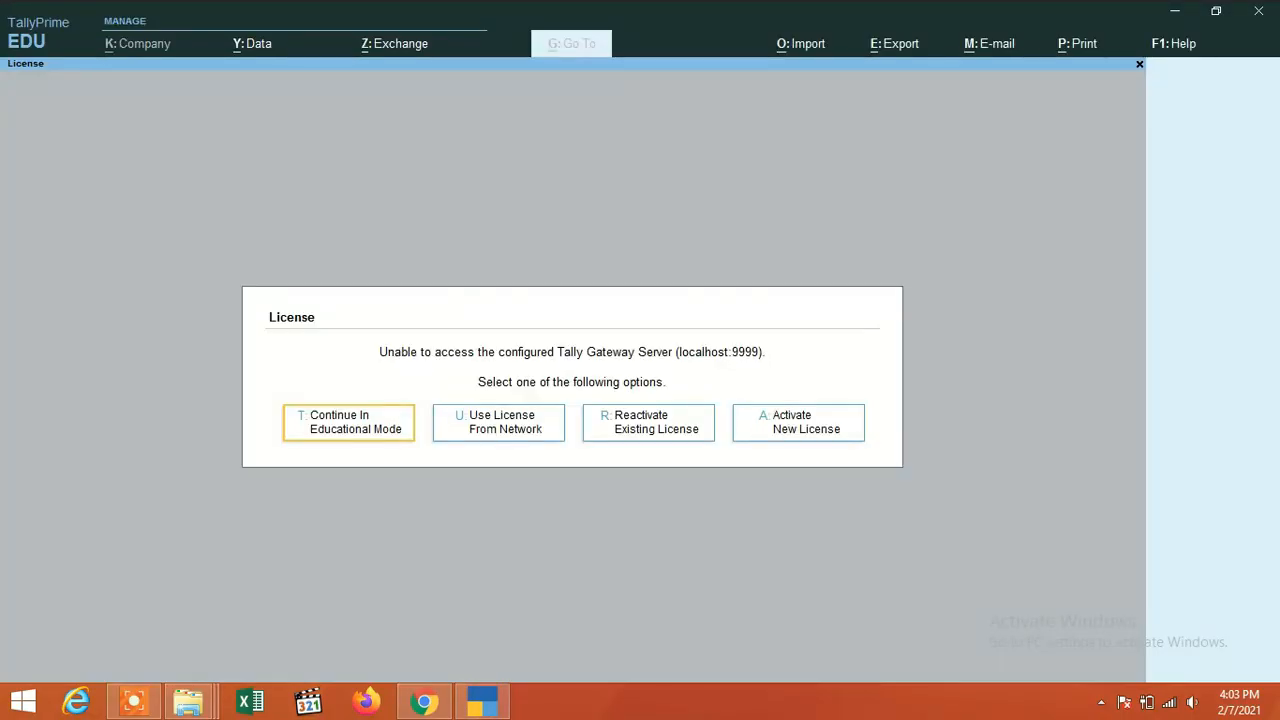
pyautogui.press('Return')
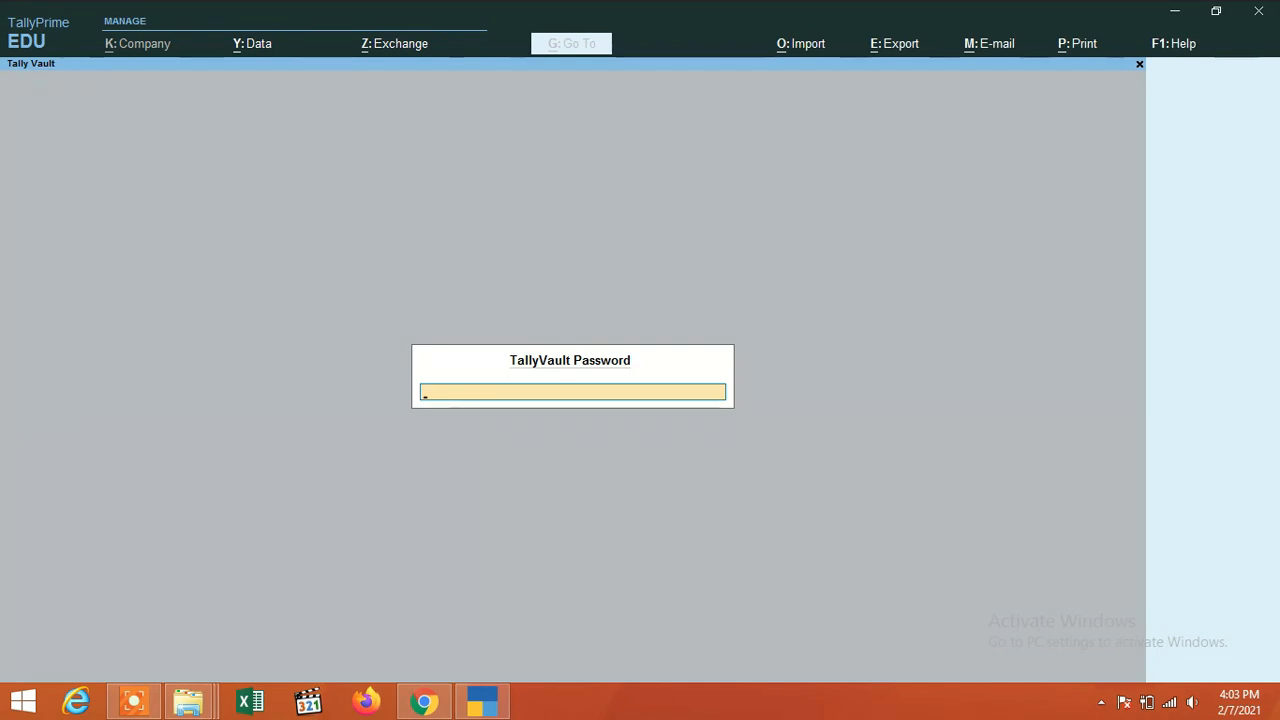
pyautogui.press('Escape')
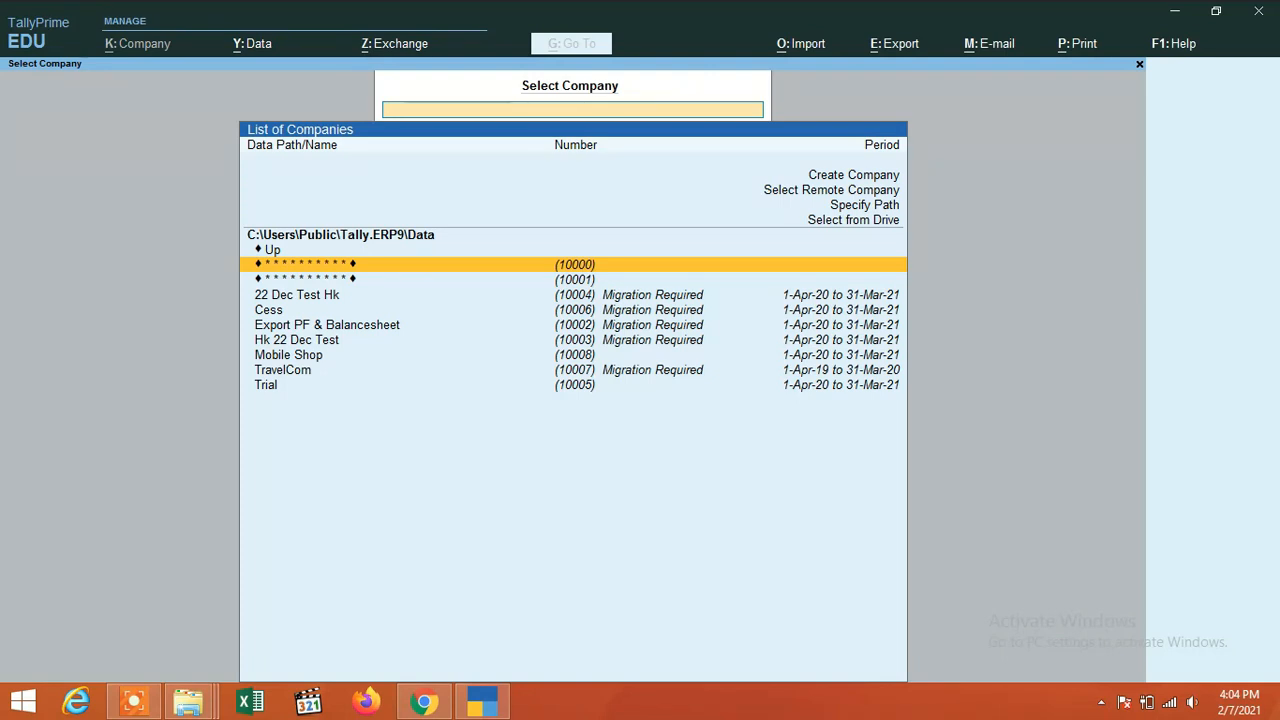
pyautogui.press('Home')
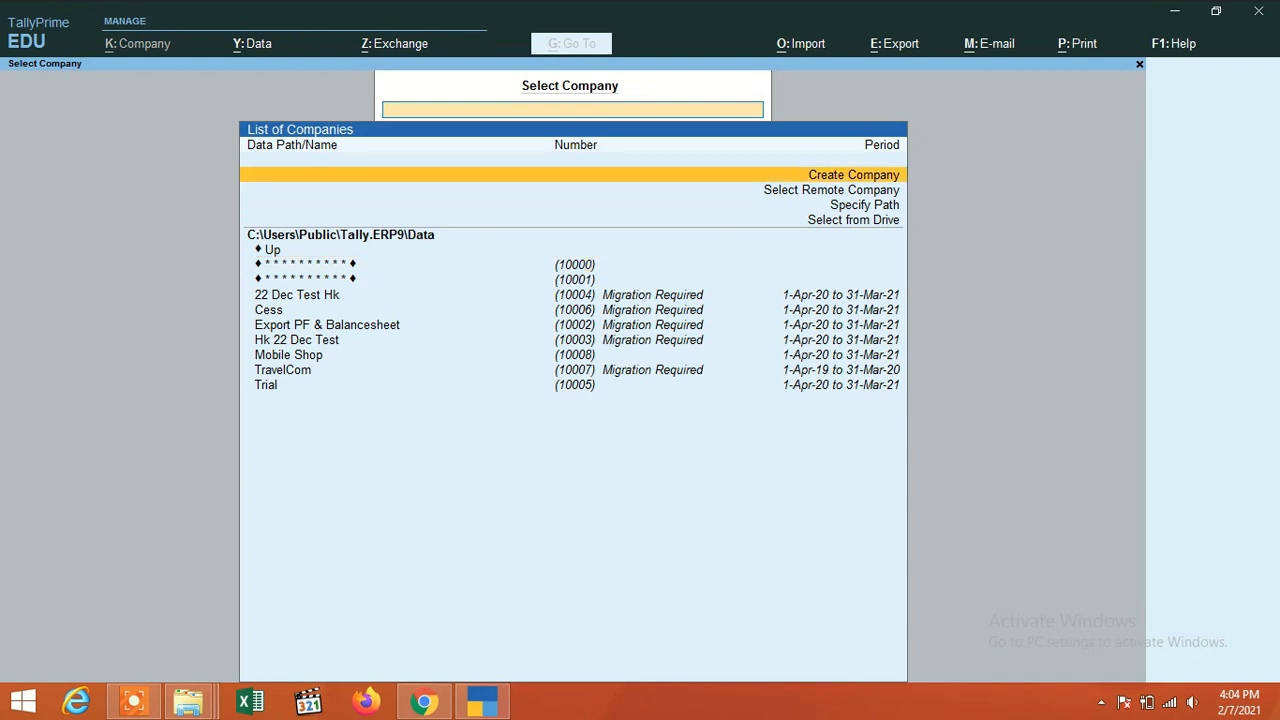
pyautogui.press('Return')
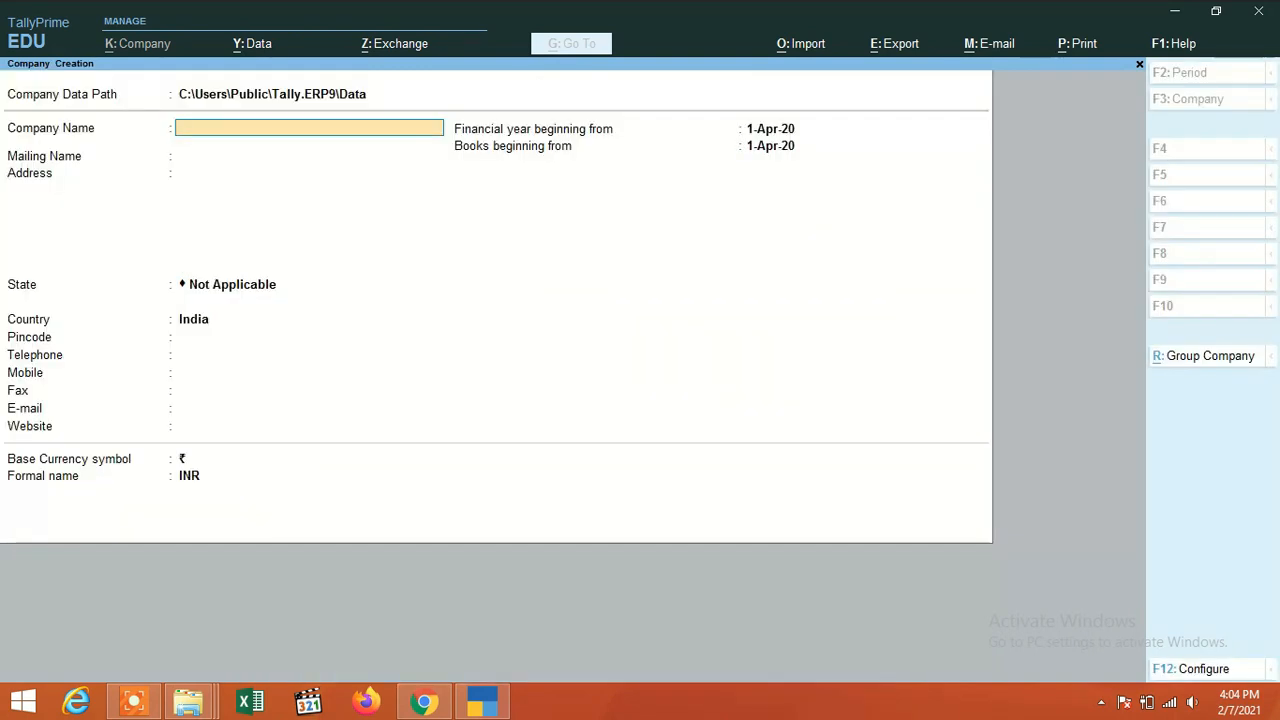
# Name the company "Just for Youtube Video" and keep the same text as its mailing name
pyautogui.write('U')
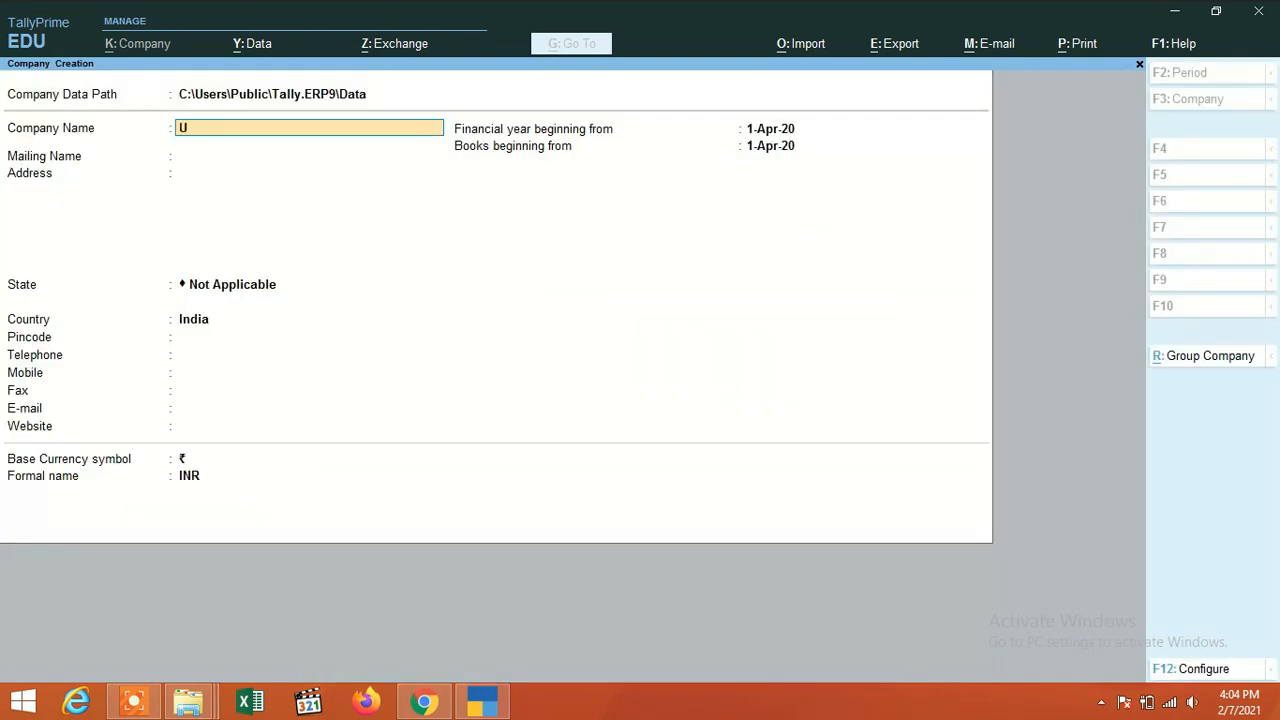
pyautogui.write('ust for Youtube Video')
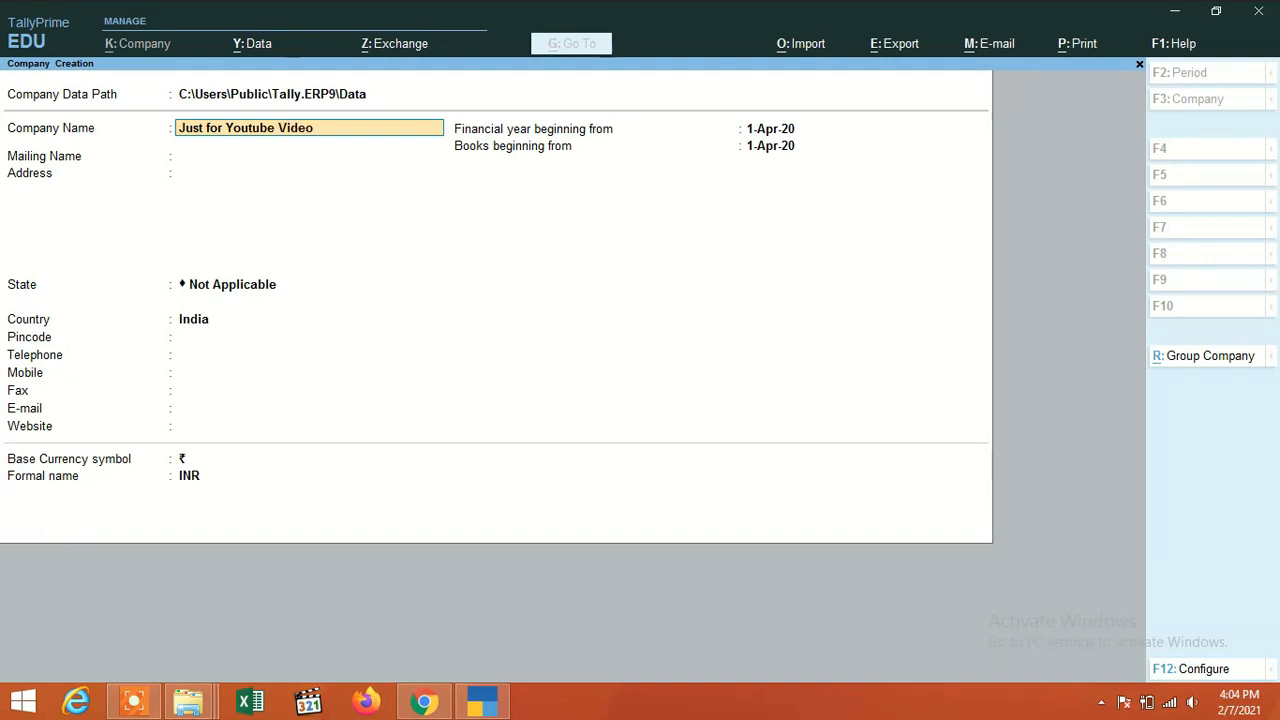
pyautogui.press('Return')
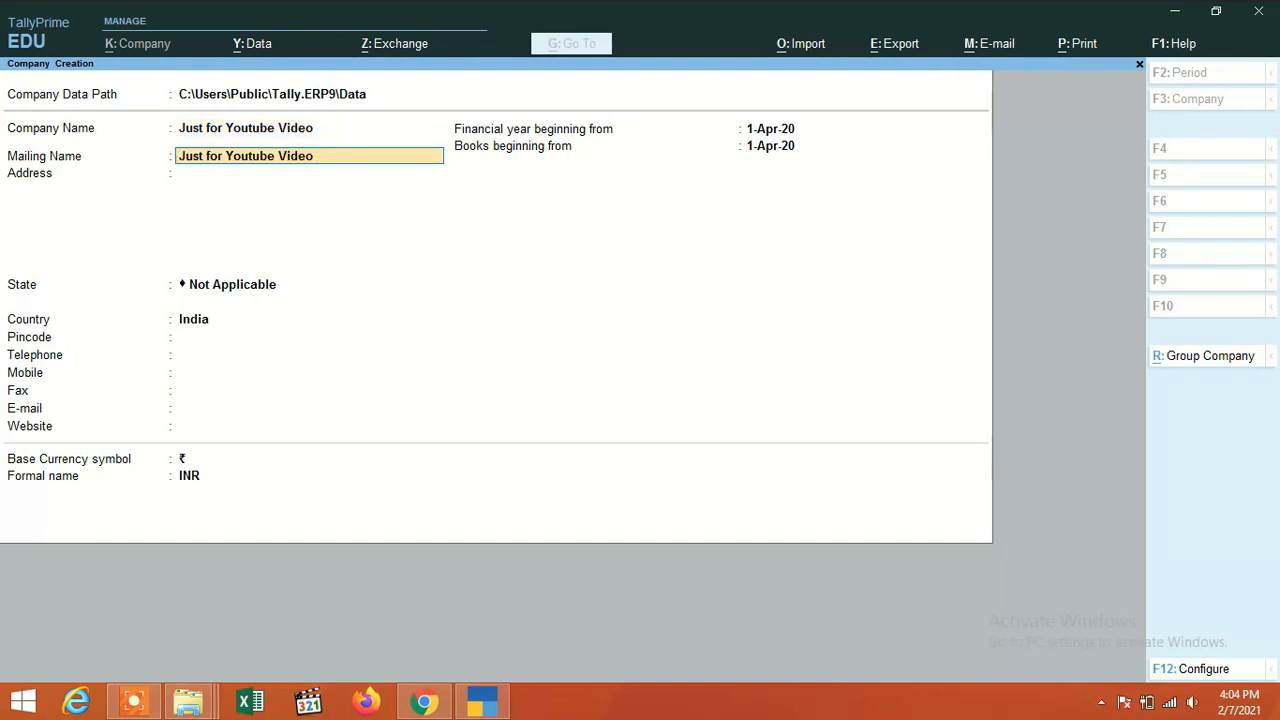
pyautogui.press('Return')
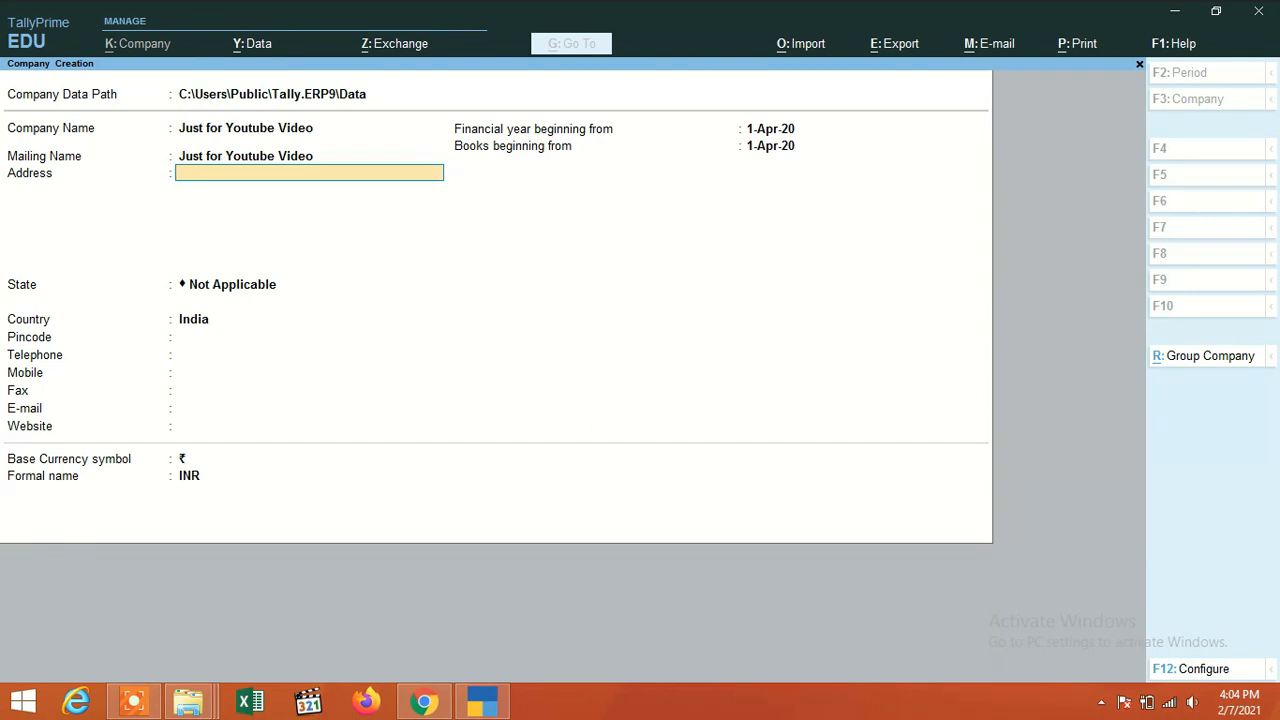
# Enter Punjab as the company's address and state, and fill in the pincode
pyautogui.write('Punjab')
pyautogui.press('Return')
pyautogui.press('Return')
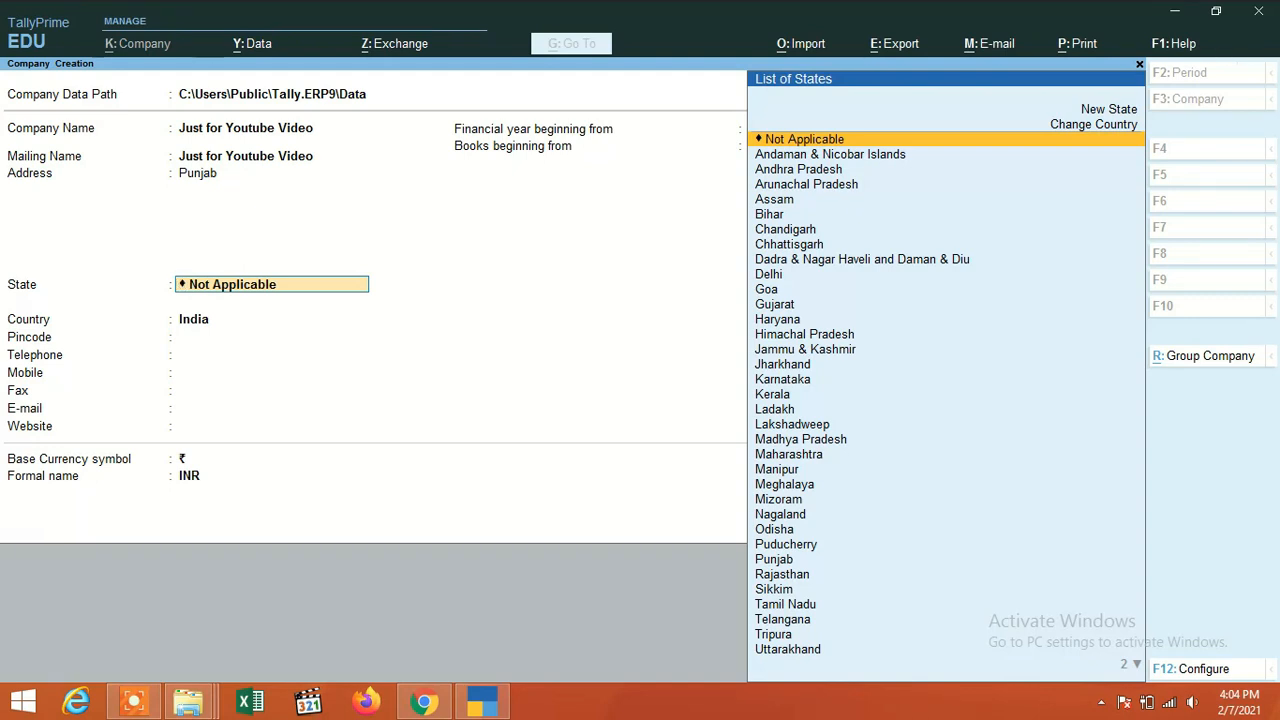
pyautogui.write('Punj')
pyautogui.press('Return')
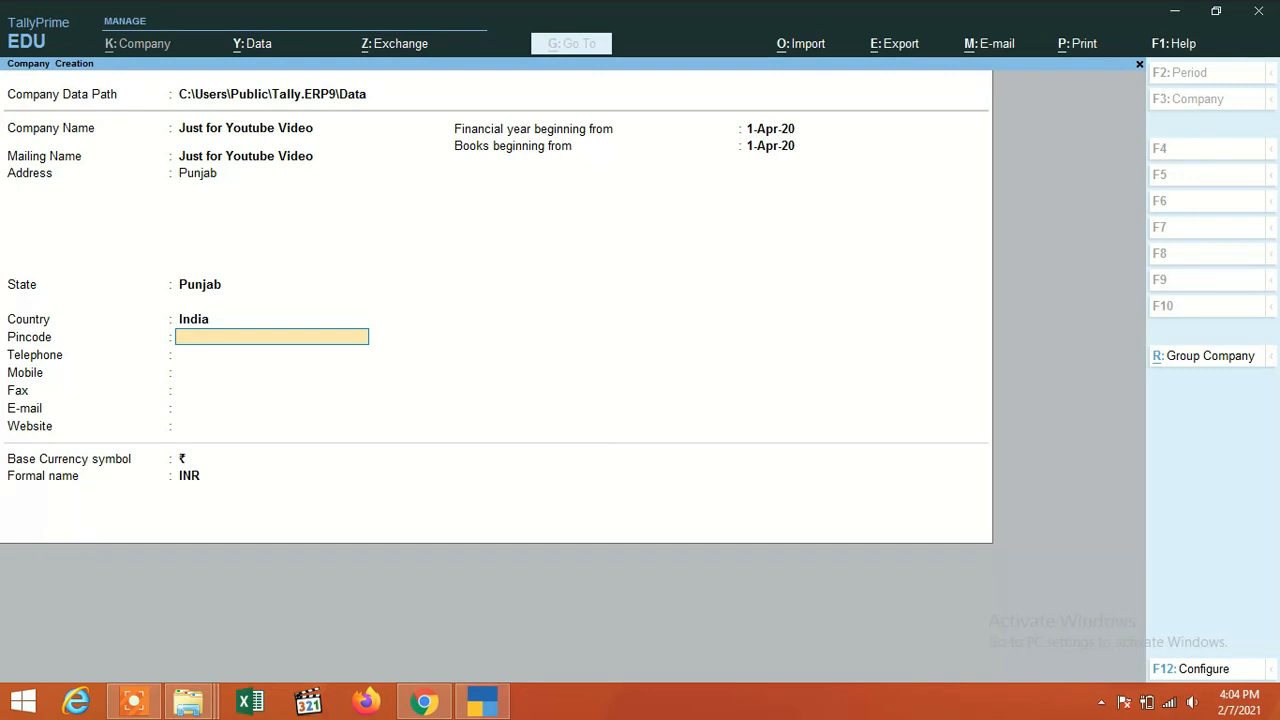
pyautogui.write('154685')
pyautogui.press('Return')
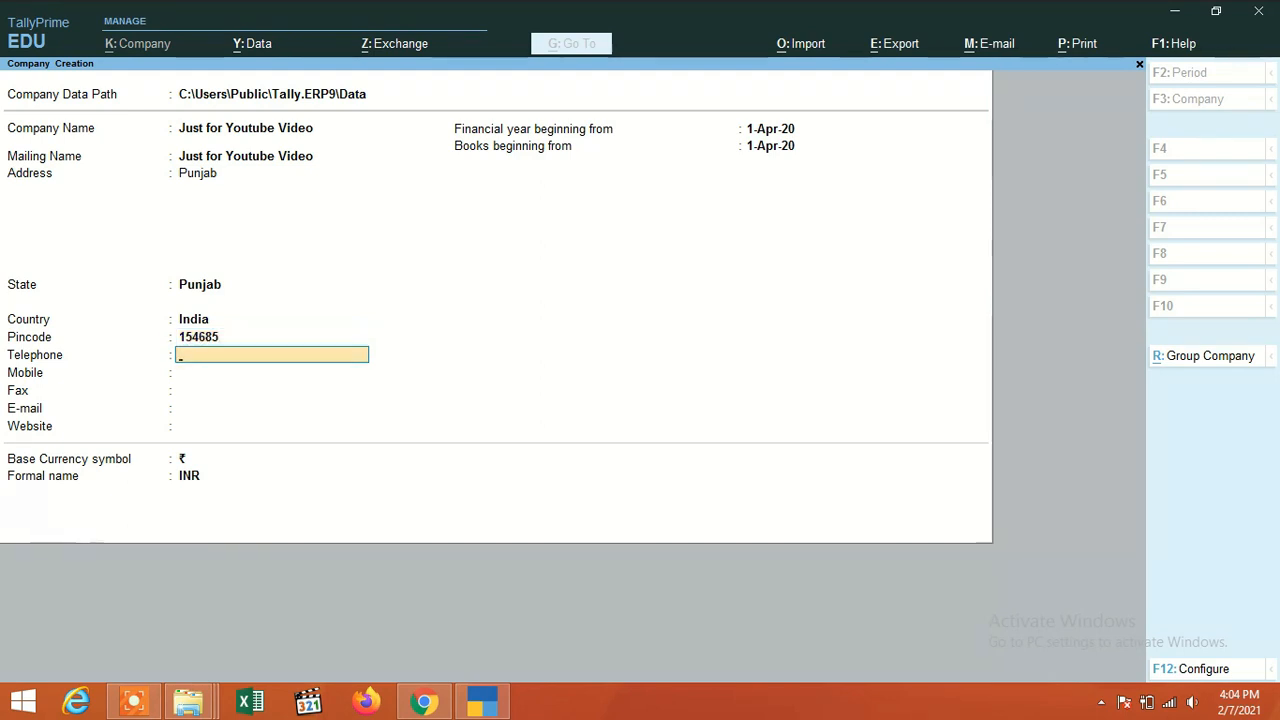
# Leave the contact fields blank, keep both start dates at 1-Apr-20 and the currency as INR, and accept the company creation
pyautogui.press('Return')
pyautogui.press('Return')
pyautogui.press('Return')
pyautogui.press('Return')
pyautogui.press('Return')
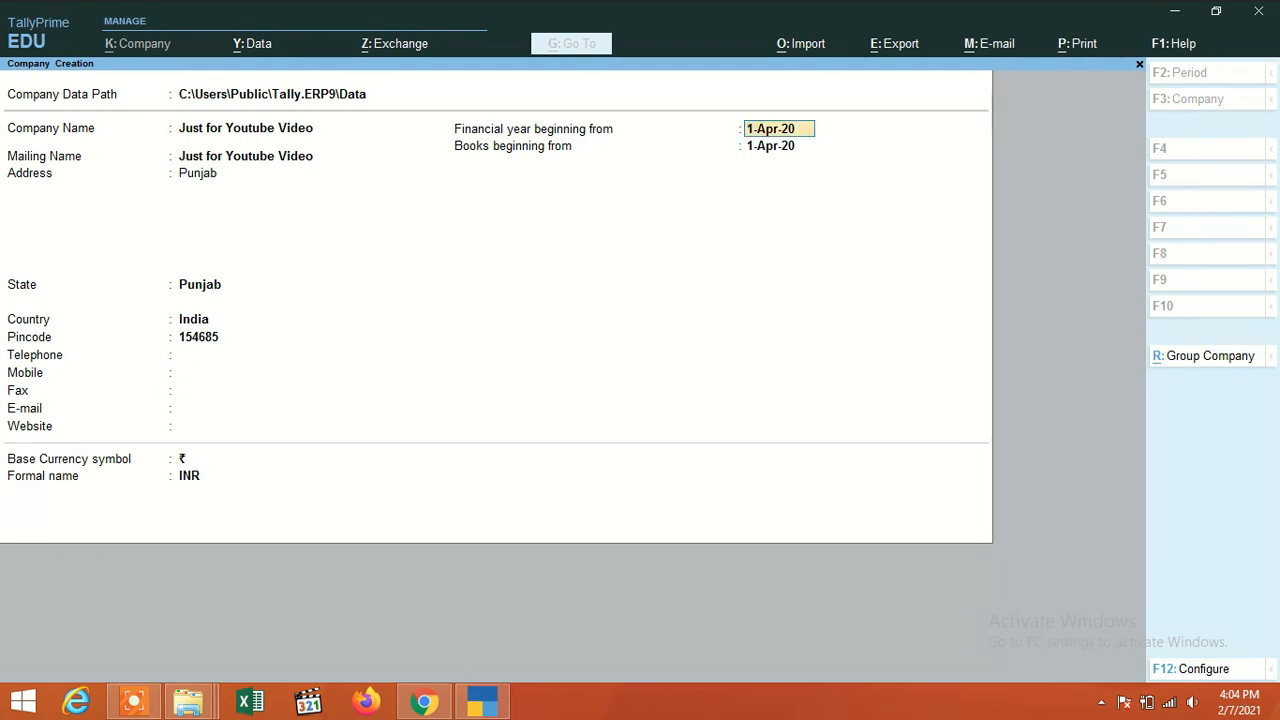
pyautogui.press('Return')
pyautogui.press('Return')
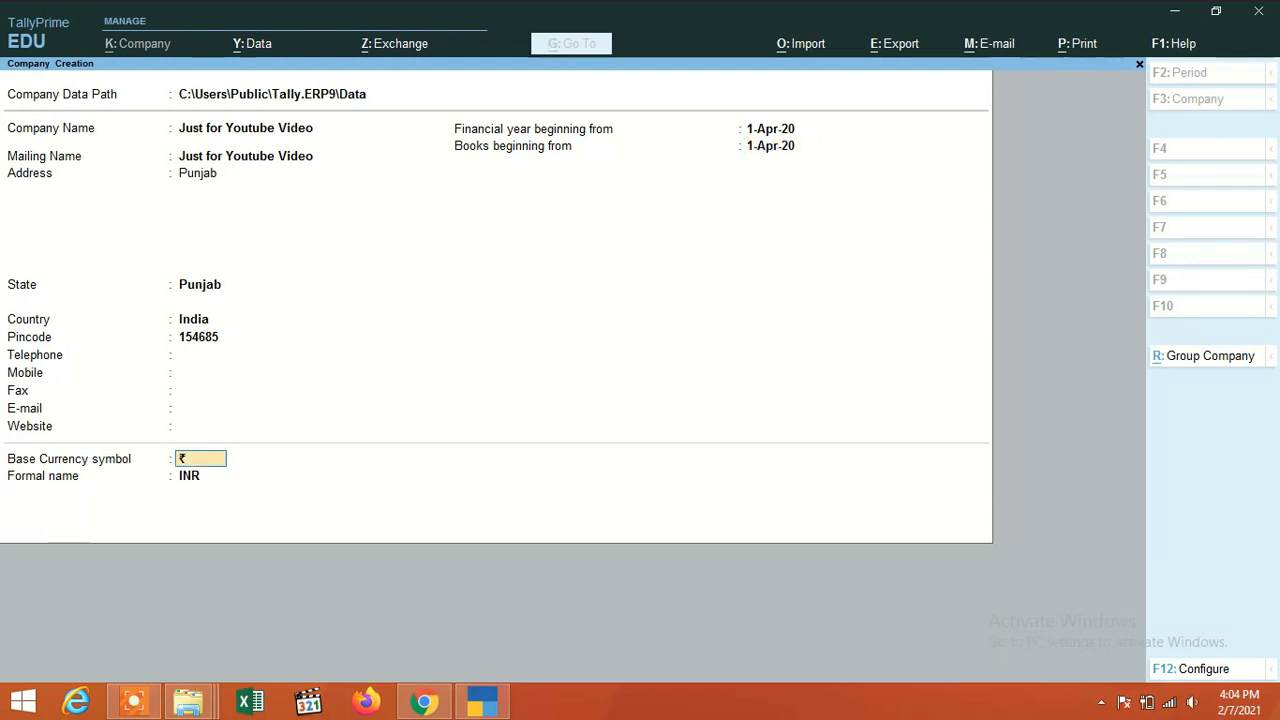
pyautogui.press('Return')
pyautogui.press('Return')
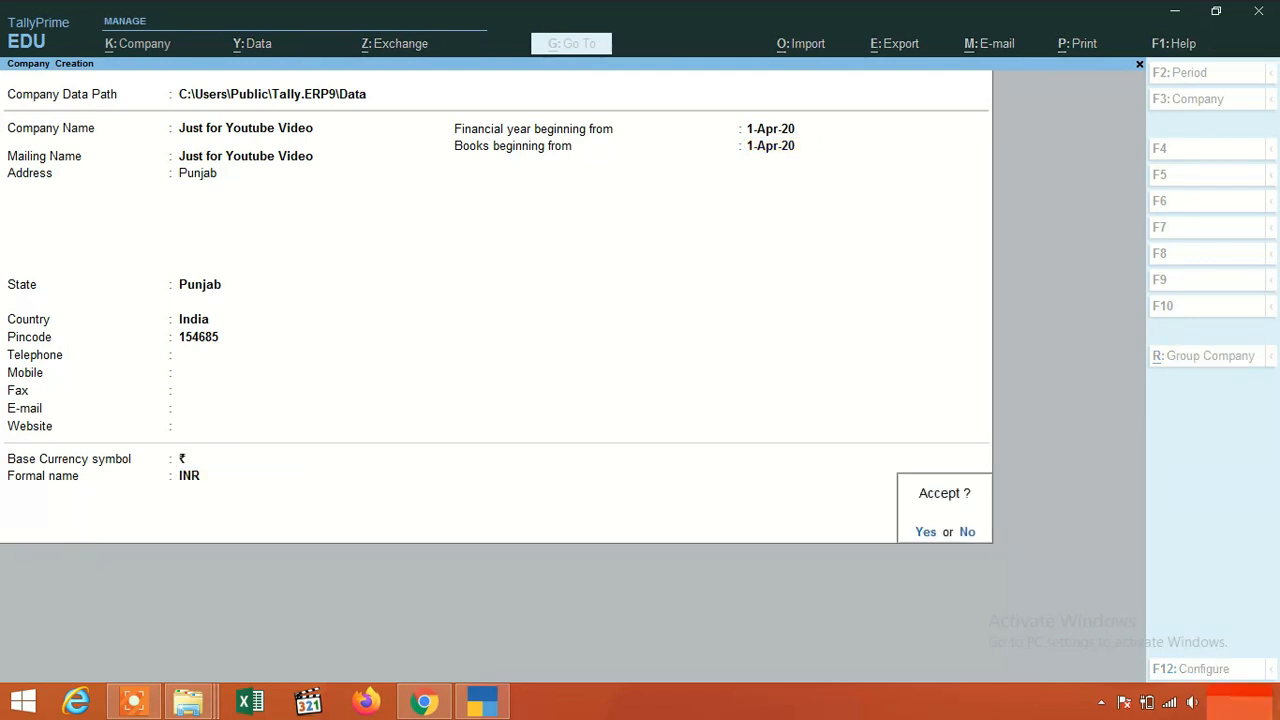
pyautogui.press('Return')
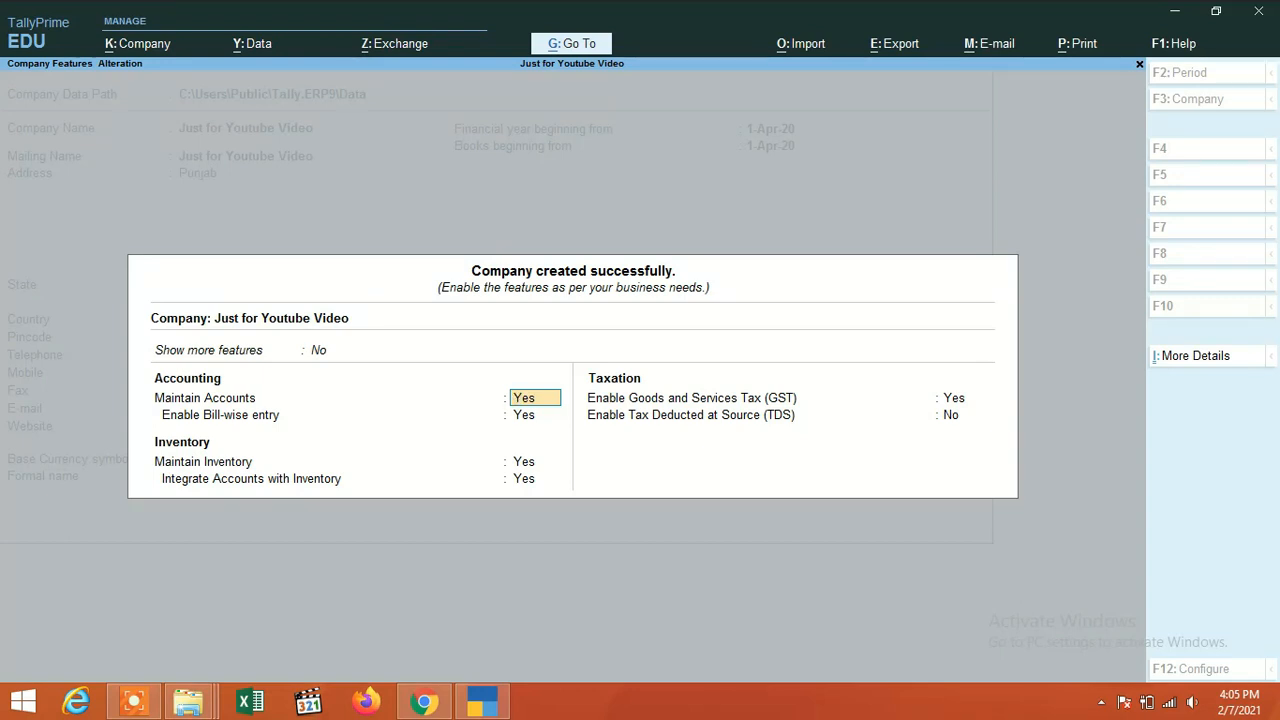
# Keep accounts, bill-wise entry, inventory and the integration of accounts with inventory set to Yes for the new company
pyautogui.press('Return')
pyautogui.press('Return')
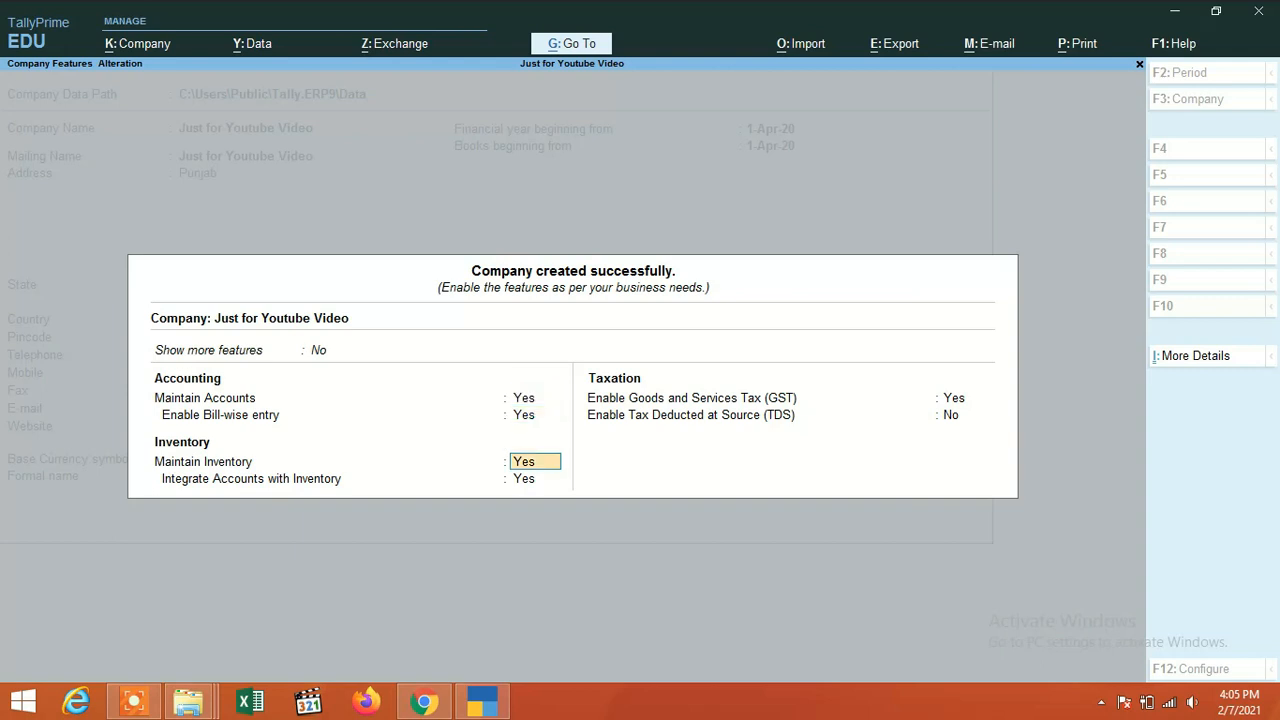
pyautogui.press('Return')
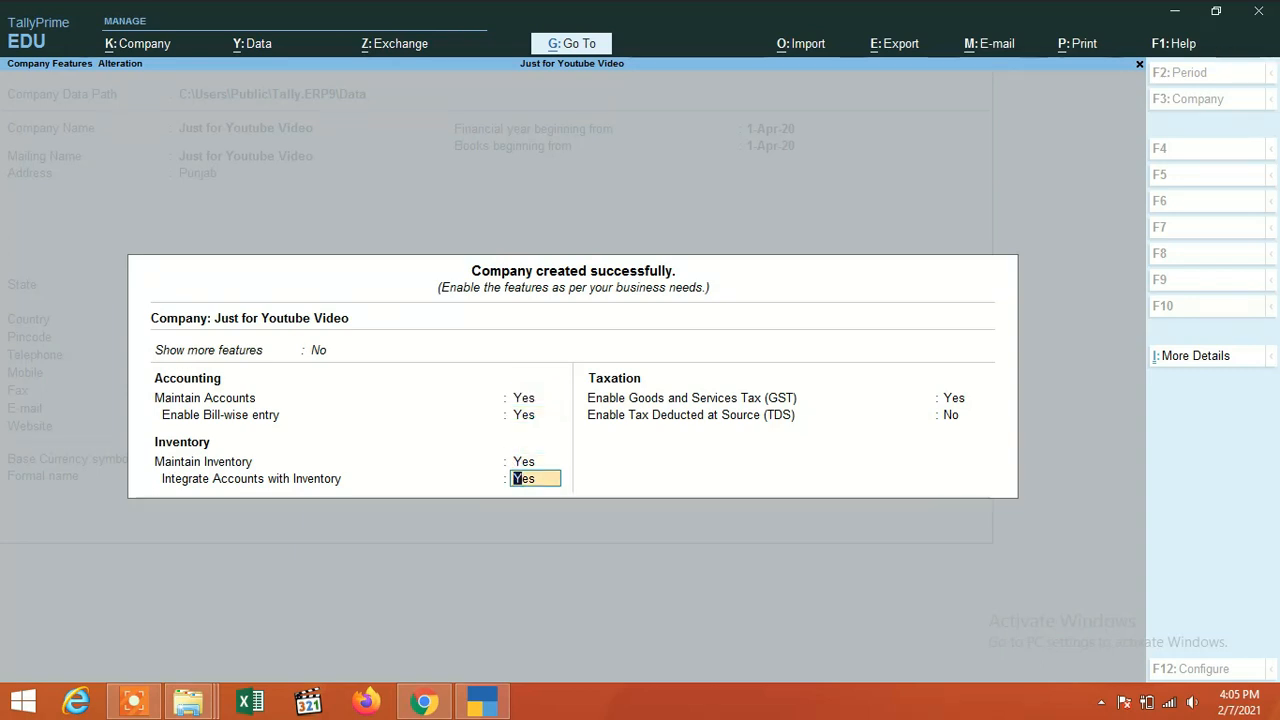
pyautogui.press('Return')
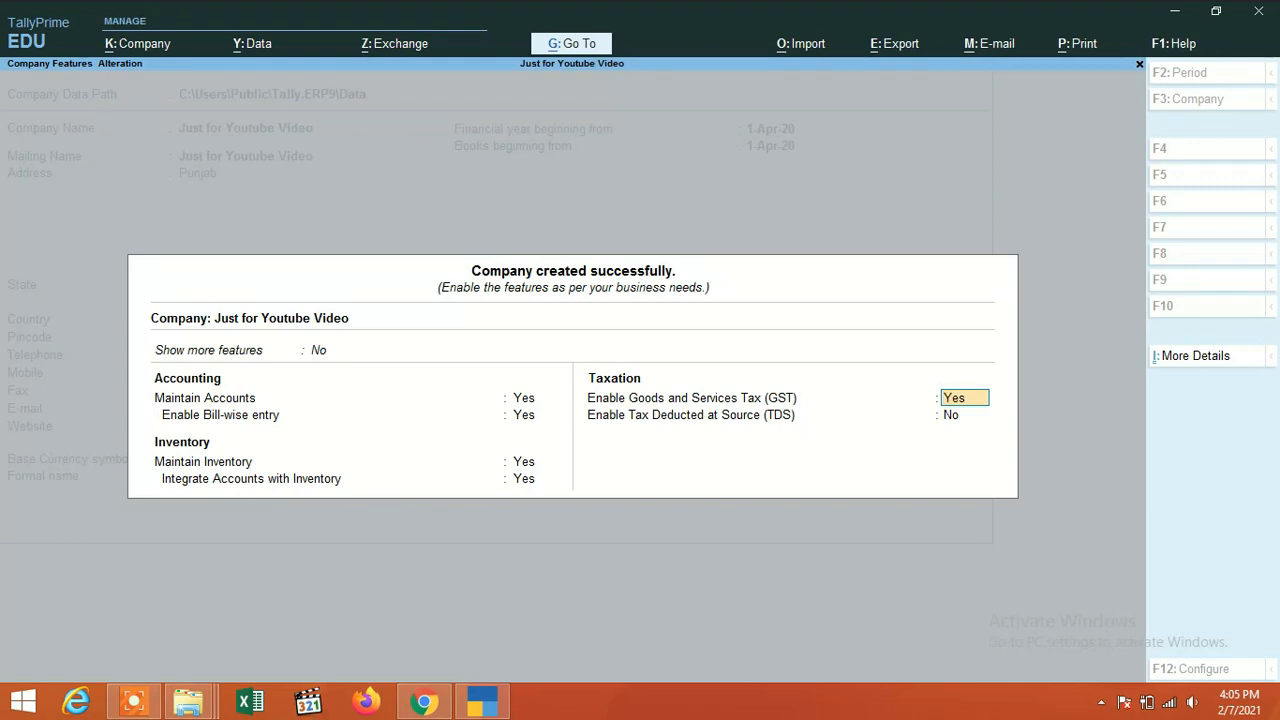
# Keep GST enabled, with Punjab as the state, Regular registration, no other territory, and GST applicable from 1-Apr-20
pyautogui.press('Return')
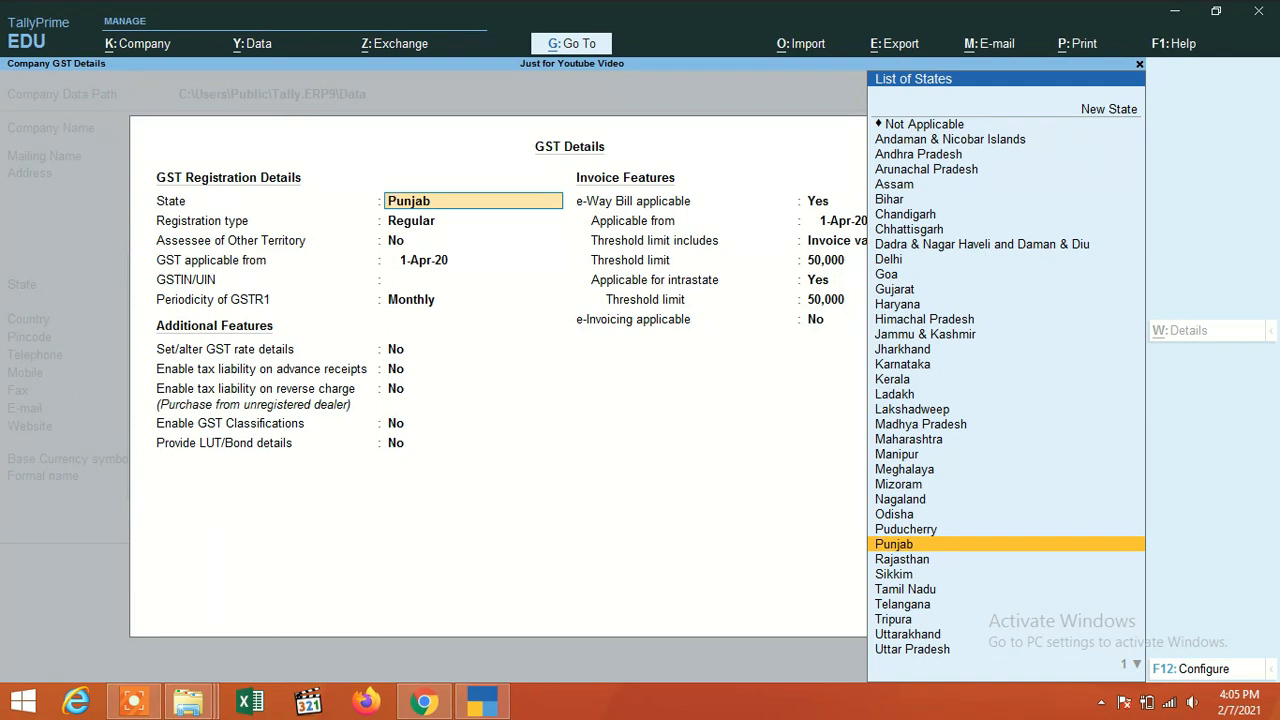
pyautogui.press('Return')
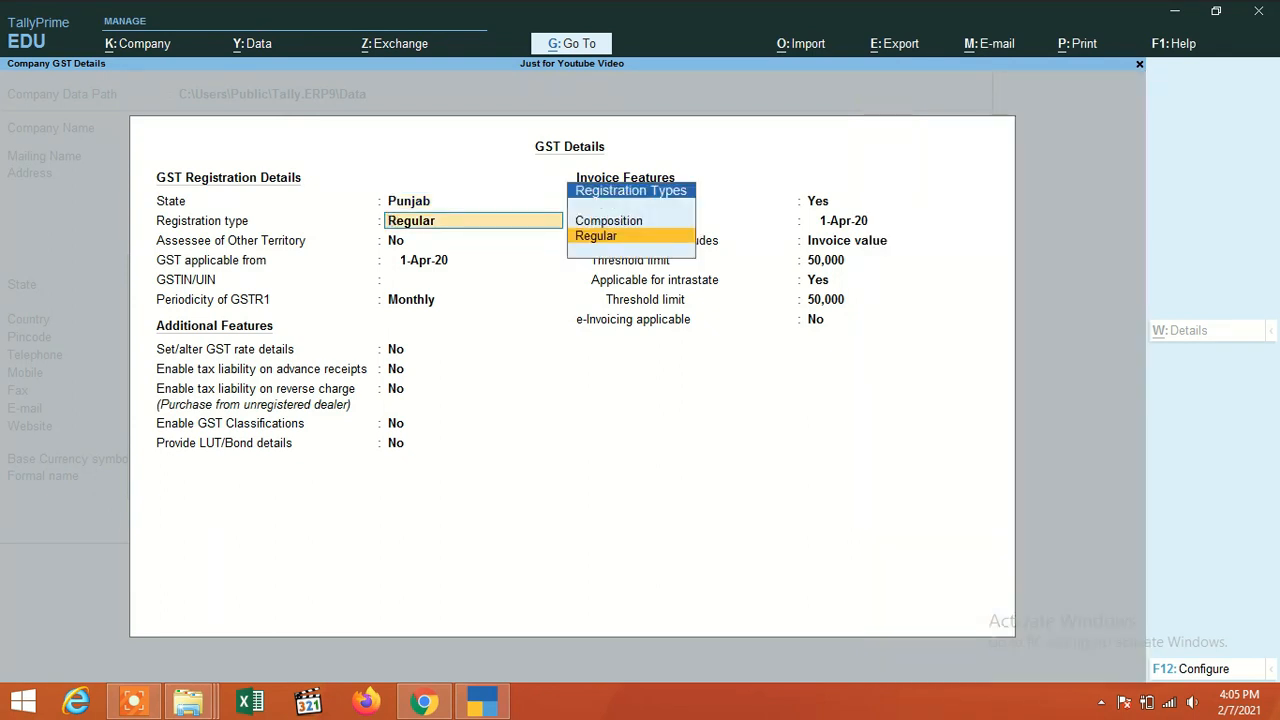
pyautogui.press('Return')
pyautogui.press('Return')
pyautogui.press('Return')
pyautogui.press('Return')
pyautogui.press('Return')
pyautogui.press('Return')
pyautogui.press('Return')
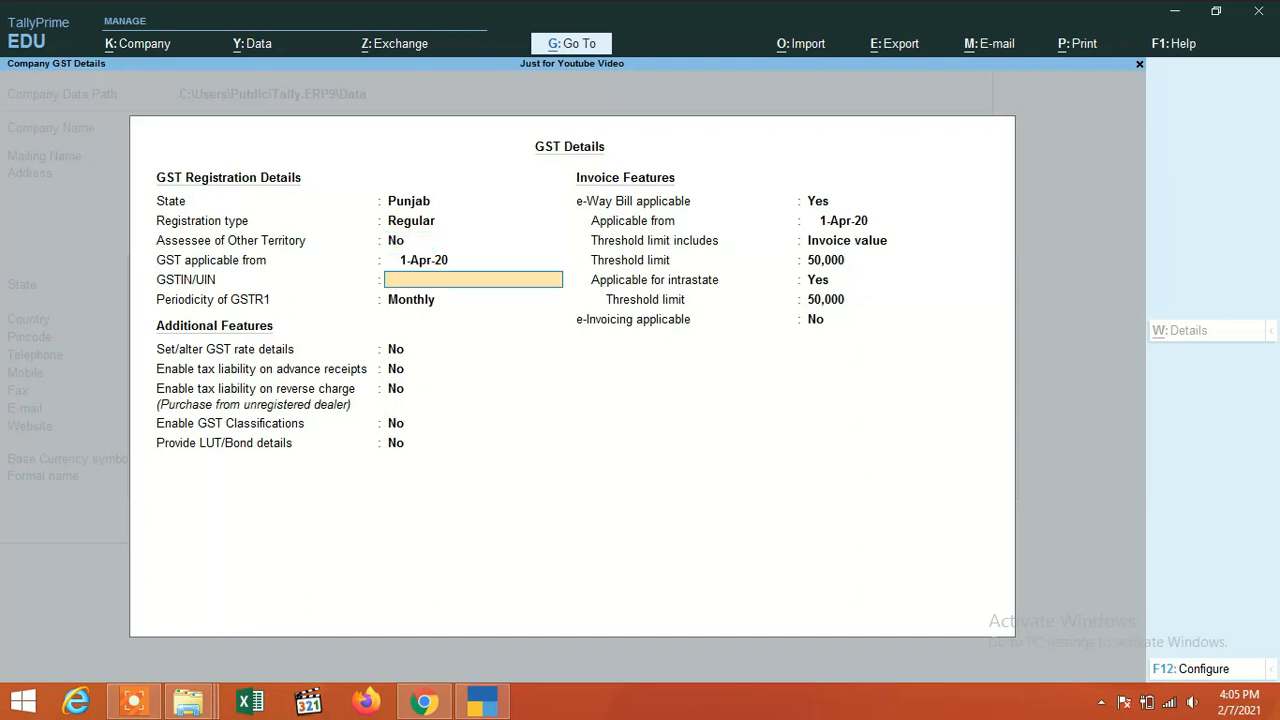
# Accept the remaining GST defaults with GSTIN/UIN blank and GSTR1 monthly, and save the company features with TDS set to No
pyautogui.press('Return')
pyautogui.press('Return')
pyautogui.press('Return')
pyautogui.press('Return')
pyautogui.press('Return')
pyautogui.press('Return')
pyautogui.press('Return')
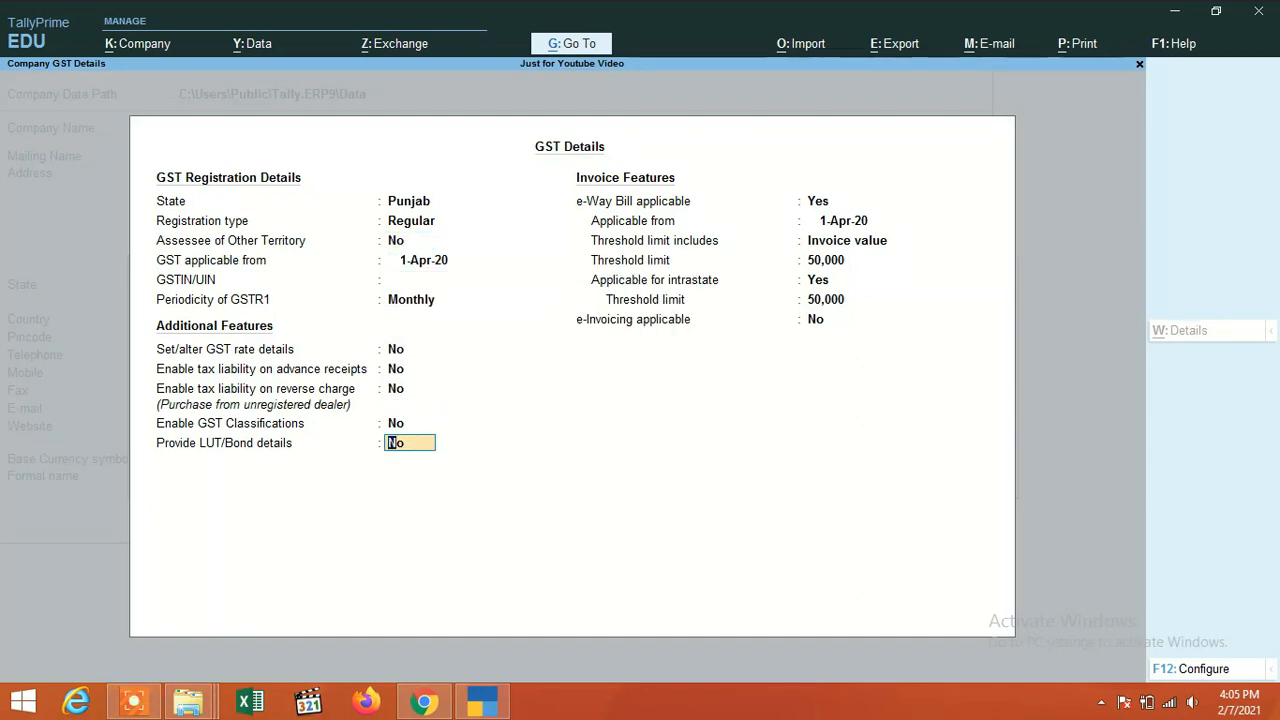
pyautogui.press('Return')
pyautogui.press('Return')
pyautogui.press('Return')
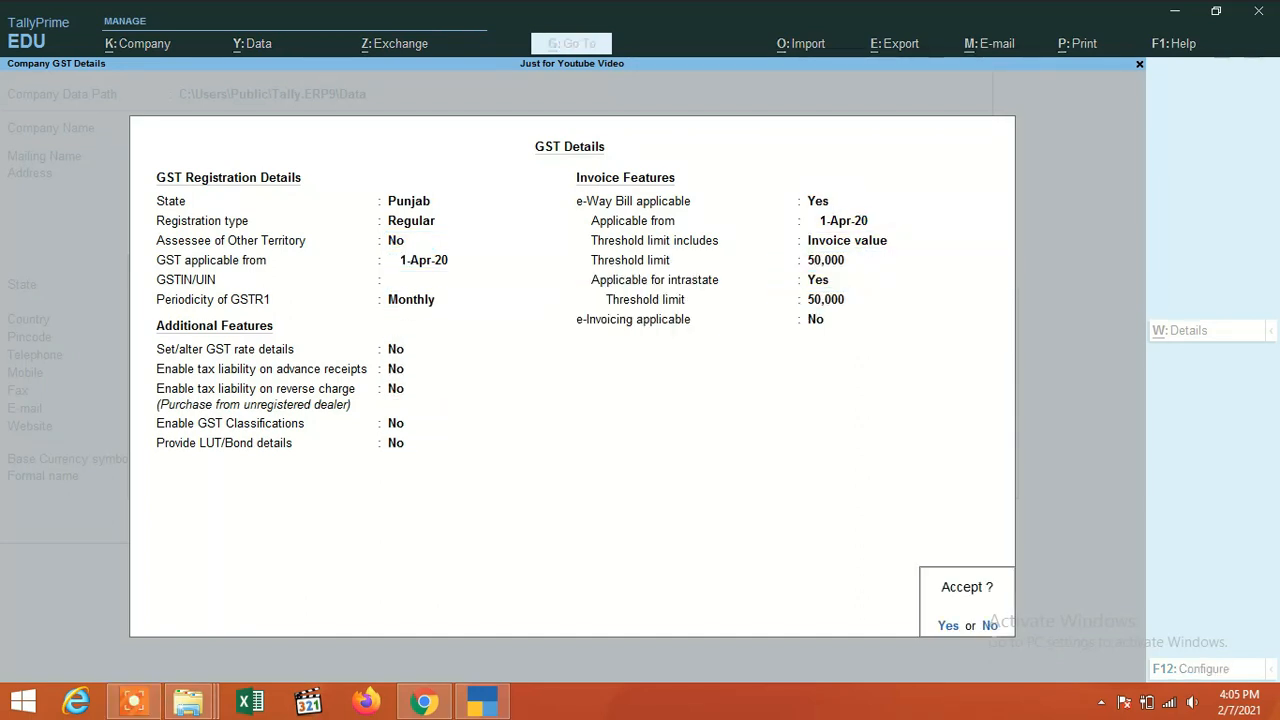
pyautogui.press('Return')
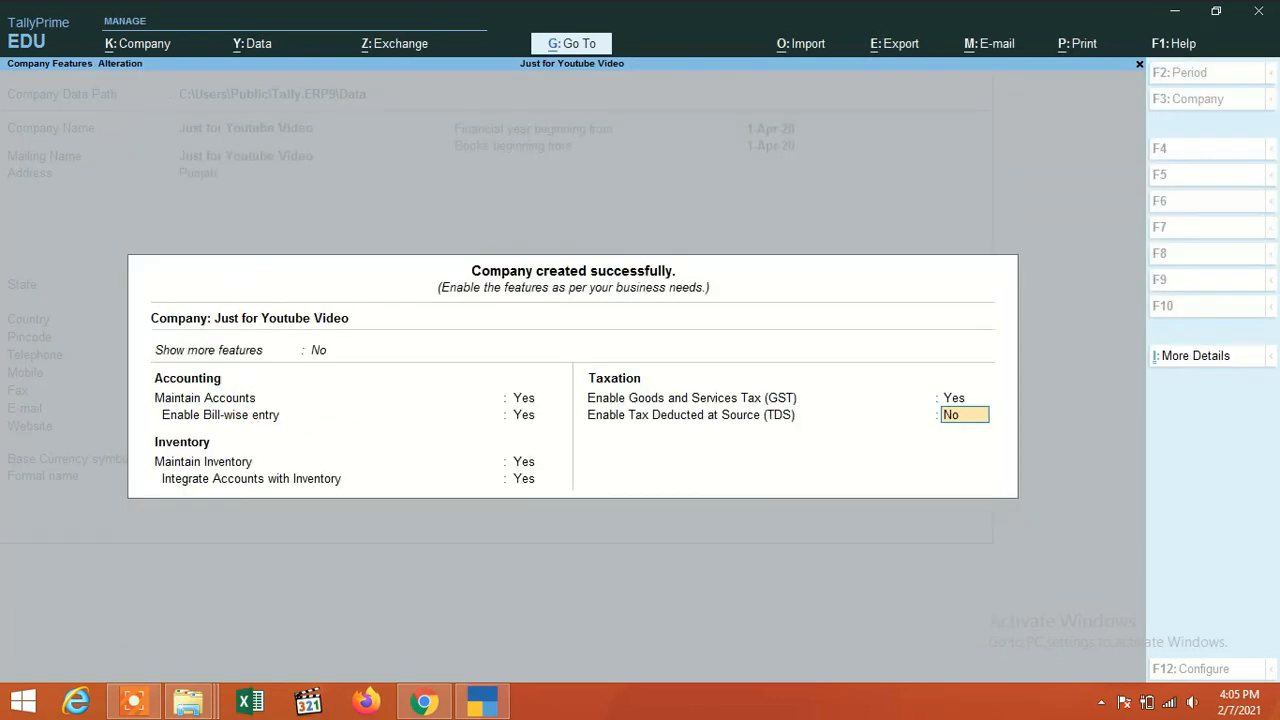
pyautogui.press('Return')
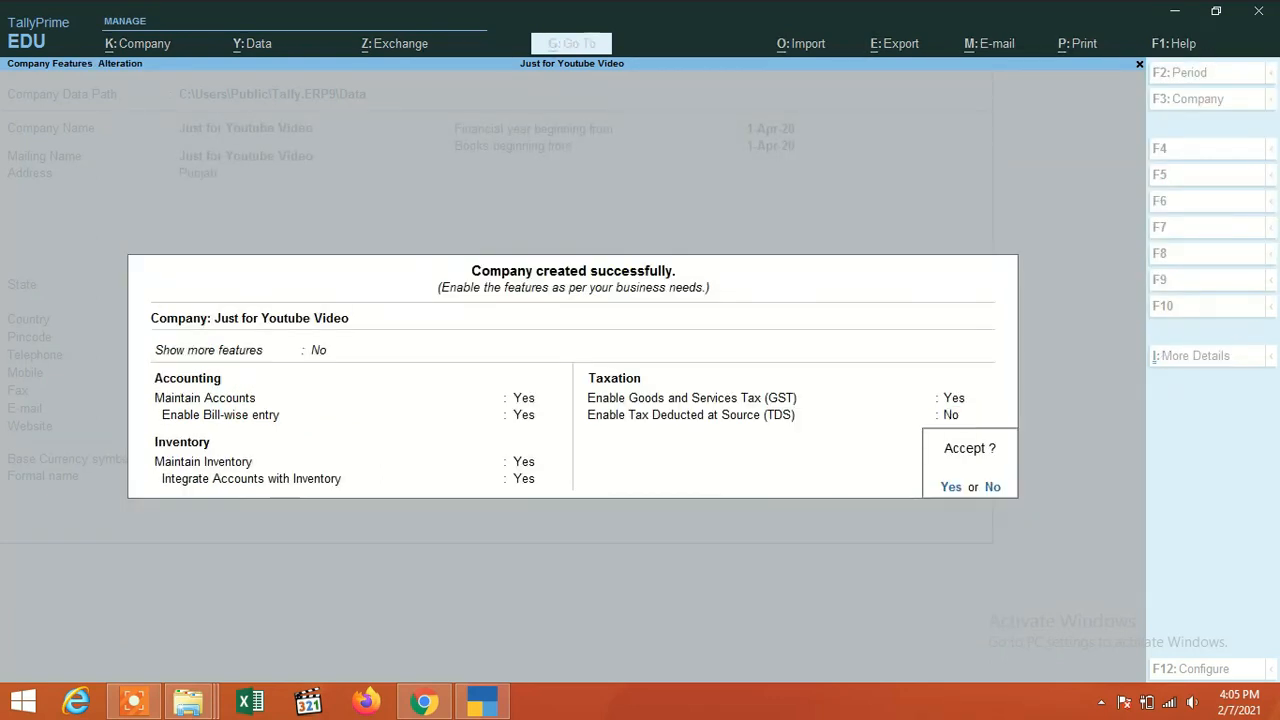
pyautogui.press('Return')
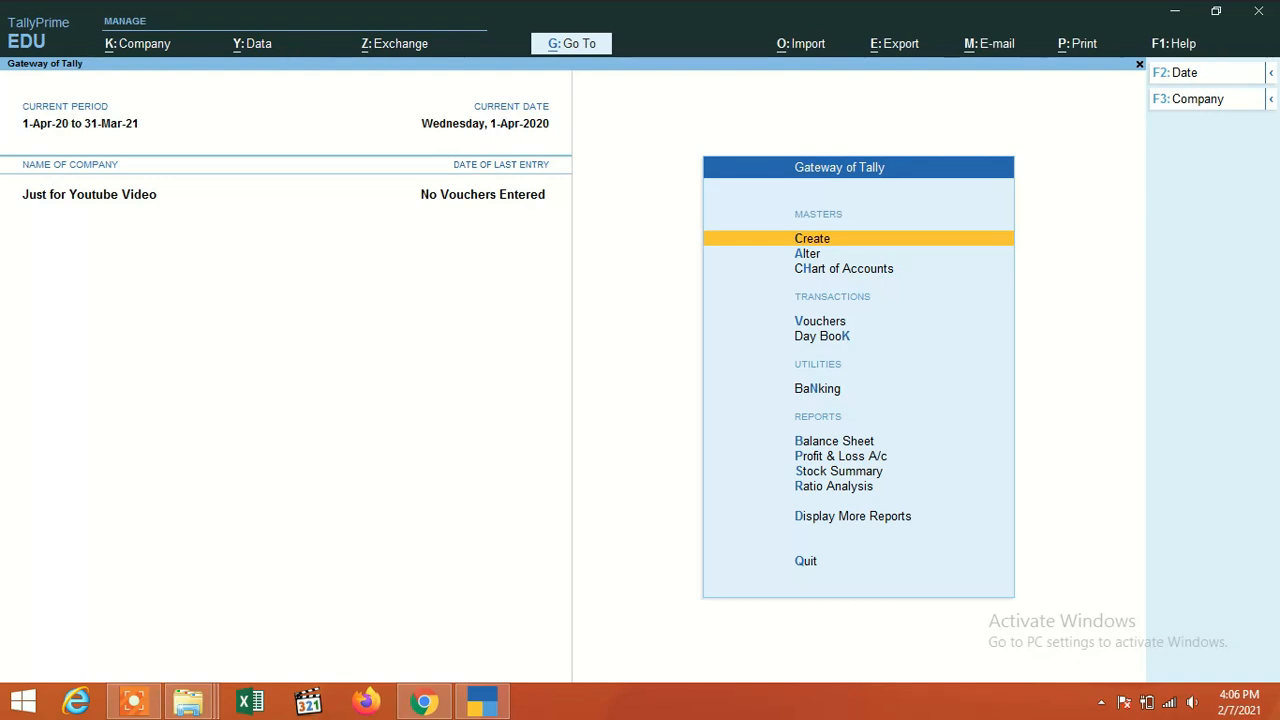
# Find the Balance Sheet report through Go To, view it, and return to the Gateway of Tally
pyautogui.press('alt')
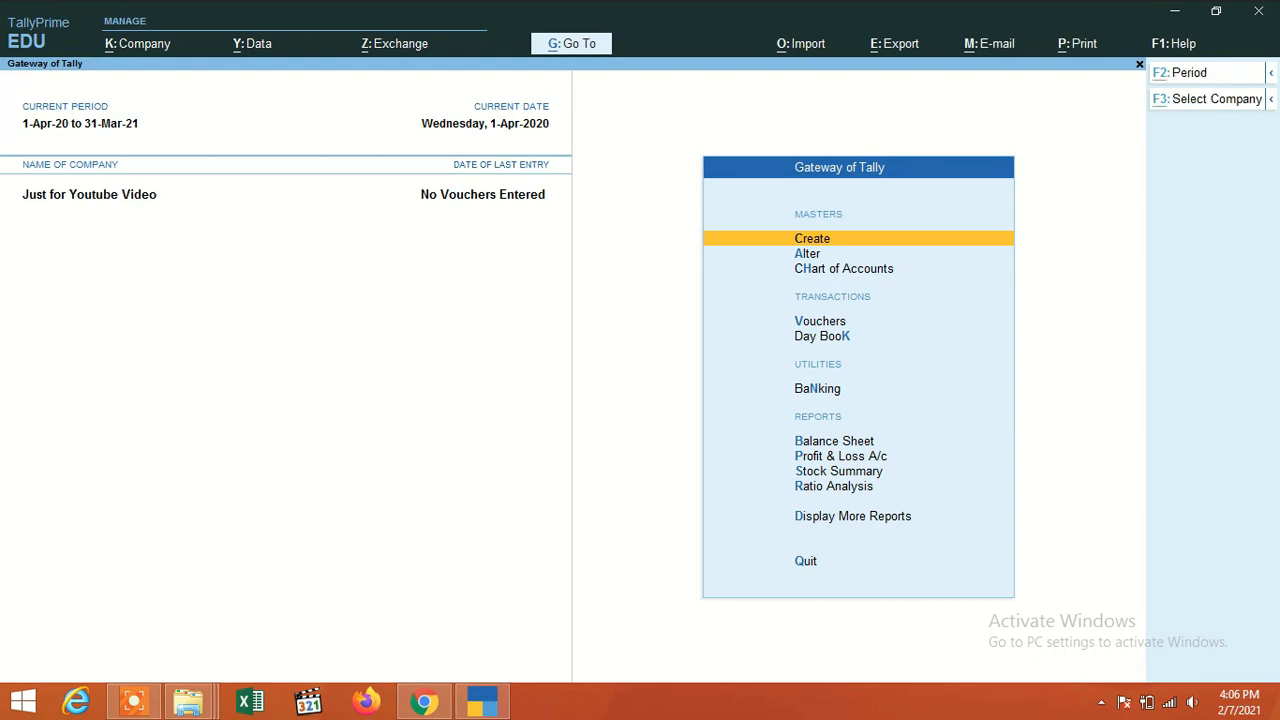
pyautogui.hotkey('alt', 'g')
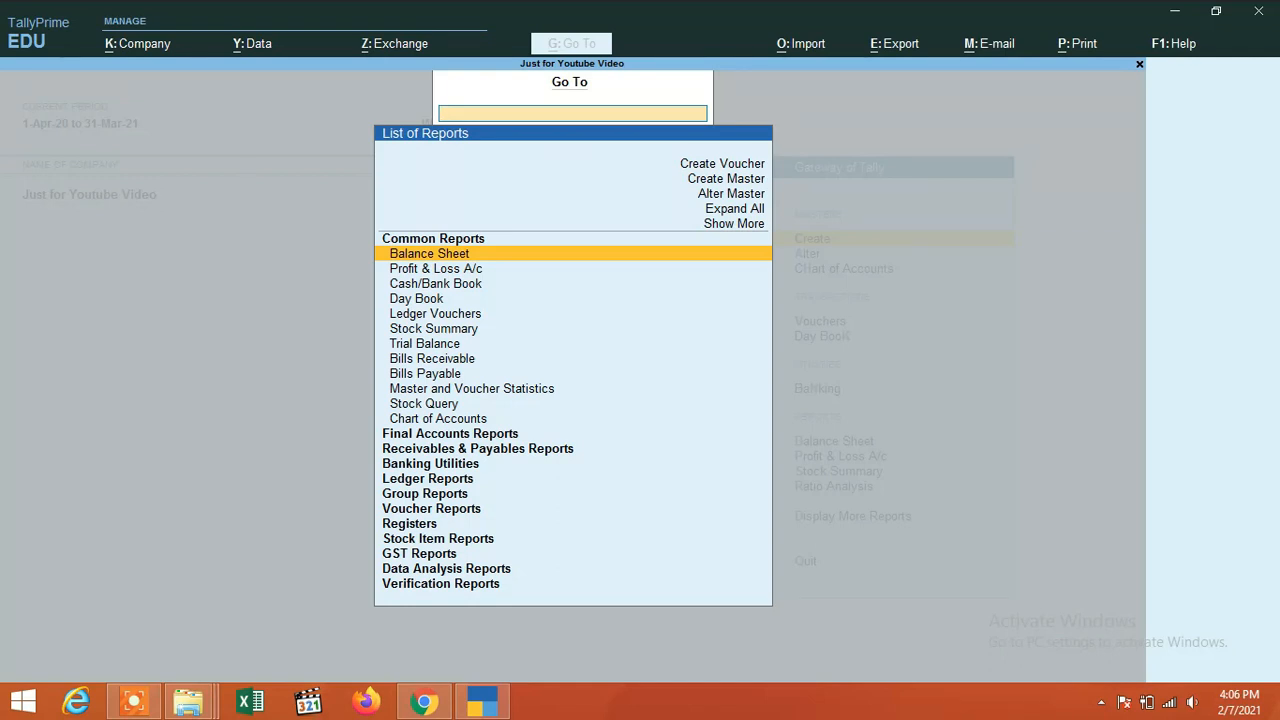
pyautogui.write('Balanc')
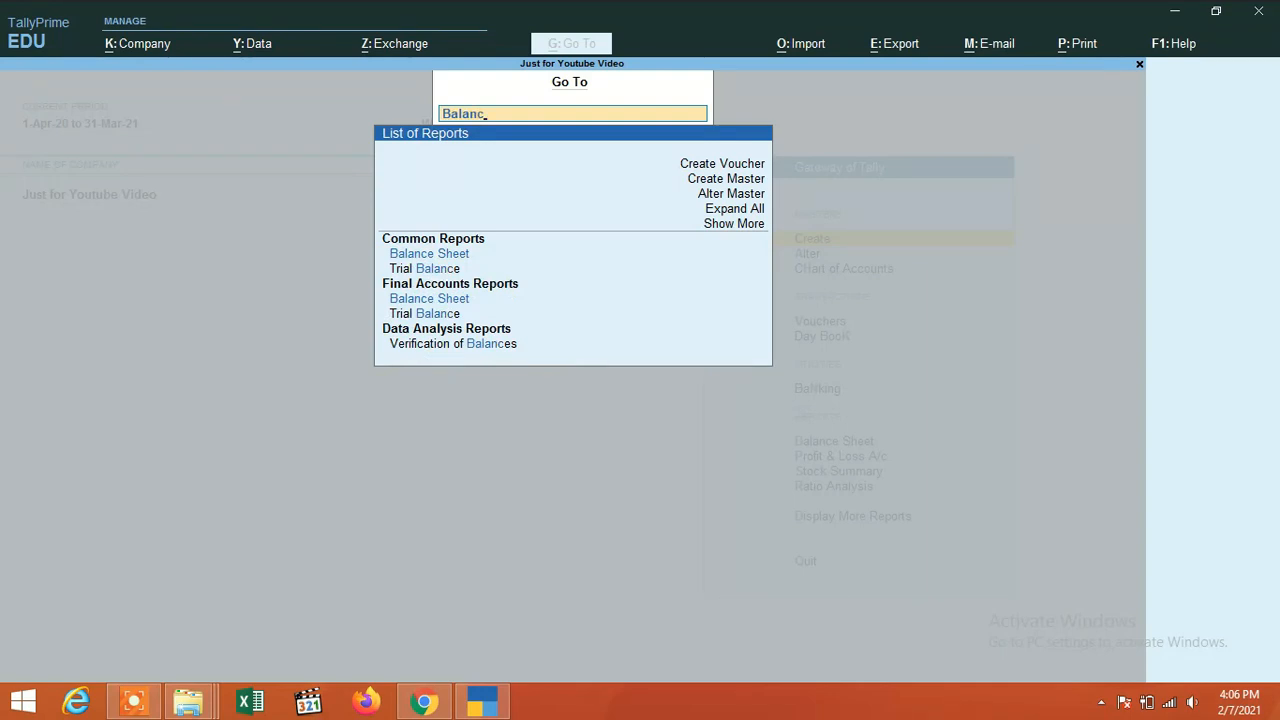
pyautogui.press('Return')
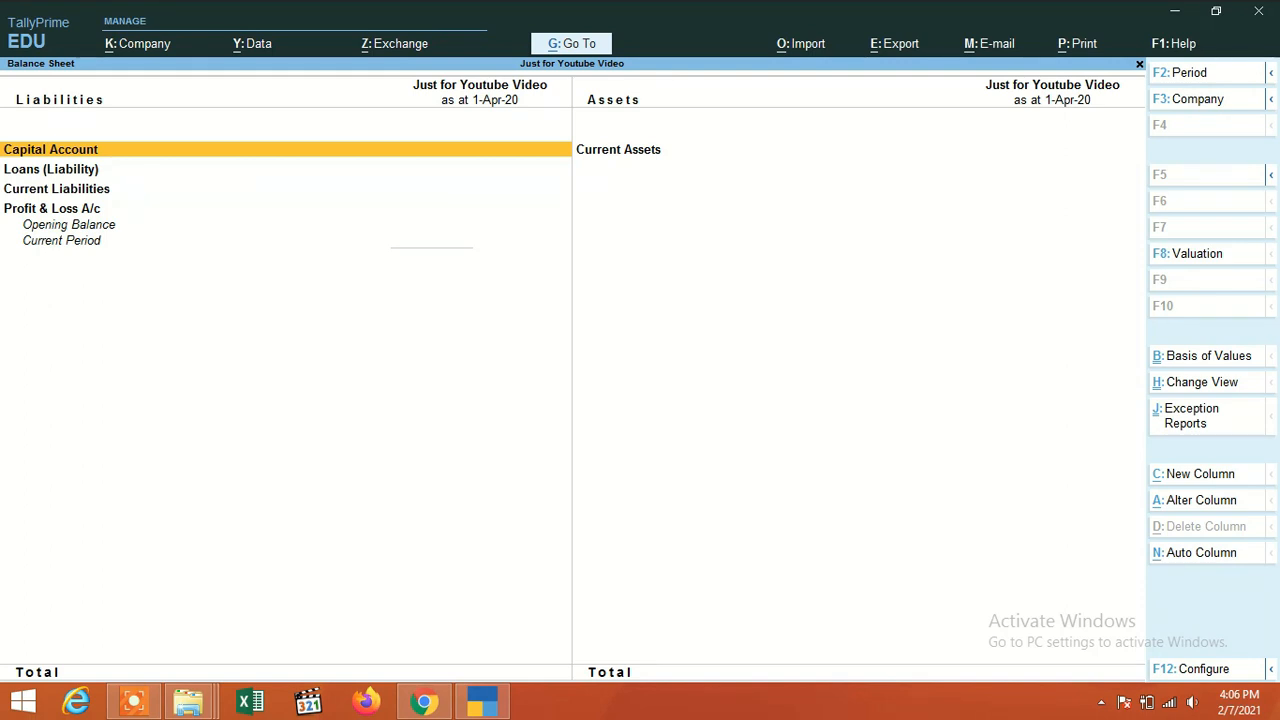
pyautogui.press('Escape')
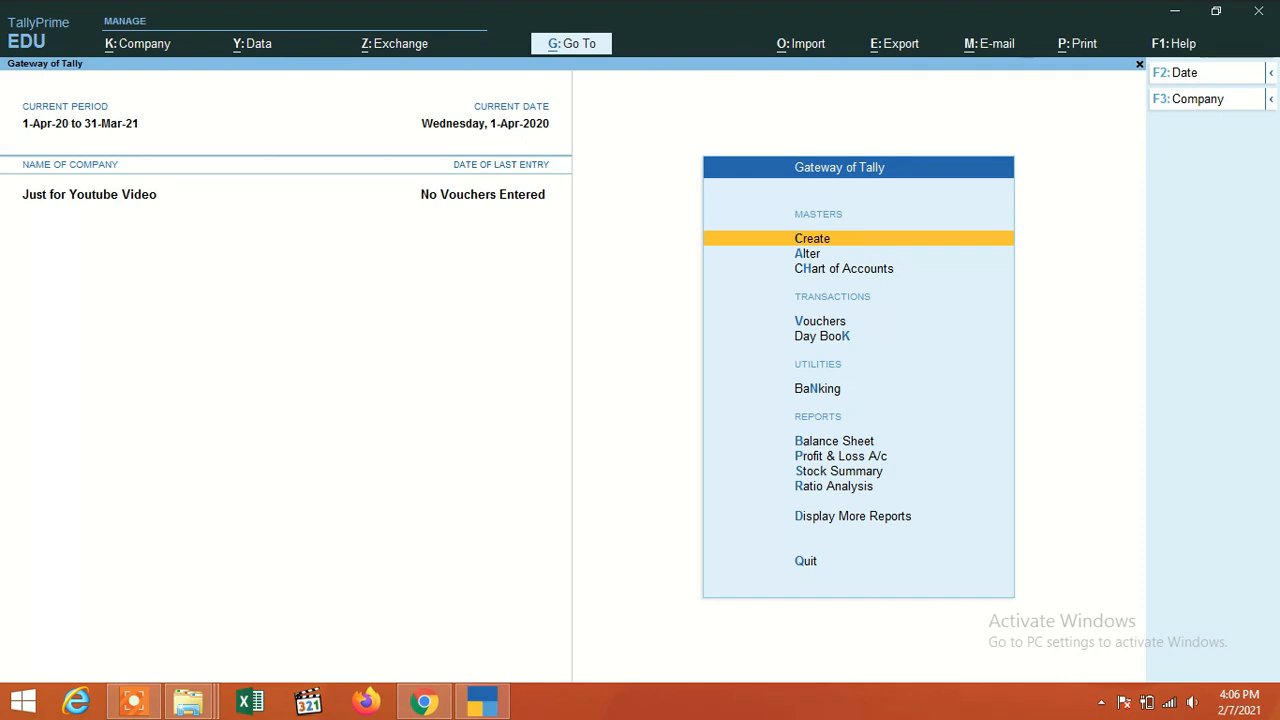
pyautogui.press('Down')
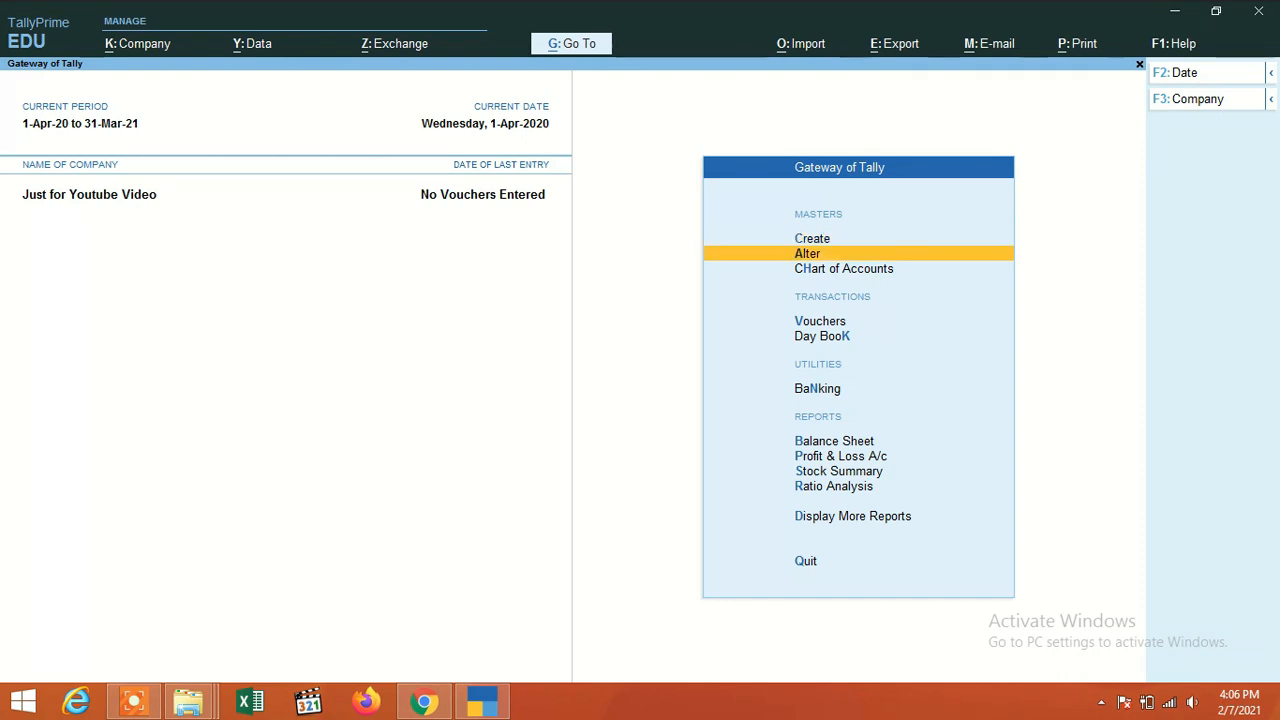
pyautogui.press('Up')
pyautogui.press('Down')
pyautogui.press('Up')
pyautogui.press('Up')
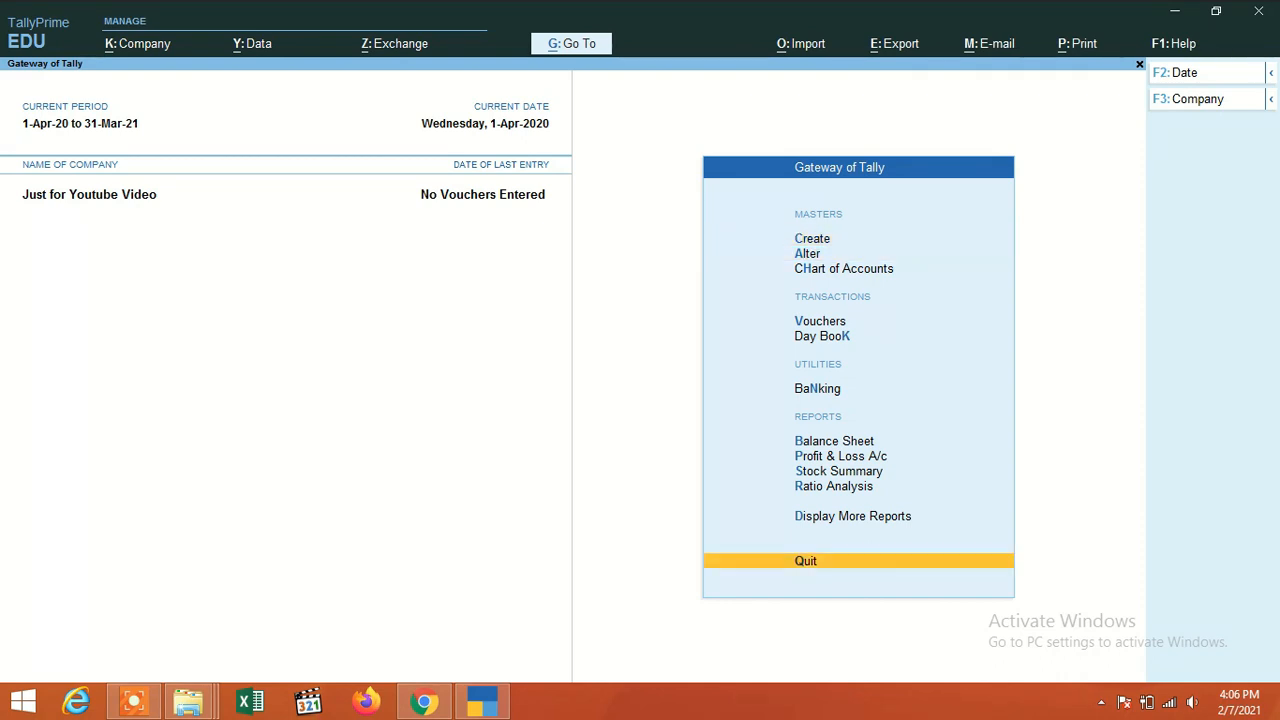
pyautogui.press('Up')
pyautogui.press('Down')
pyautogui.press('Down')
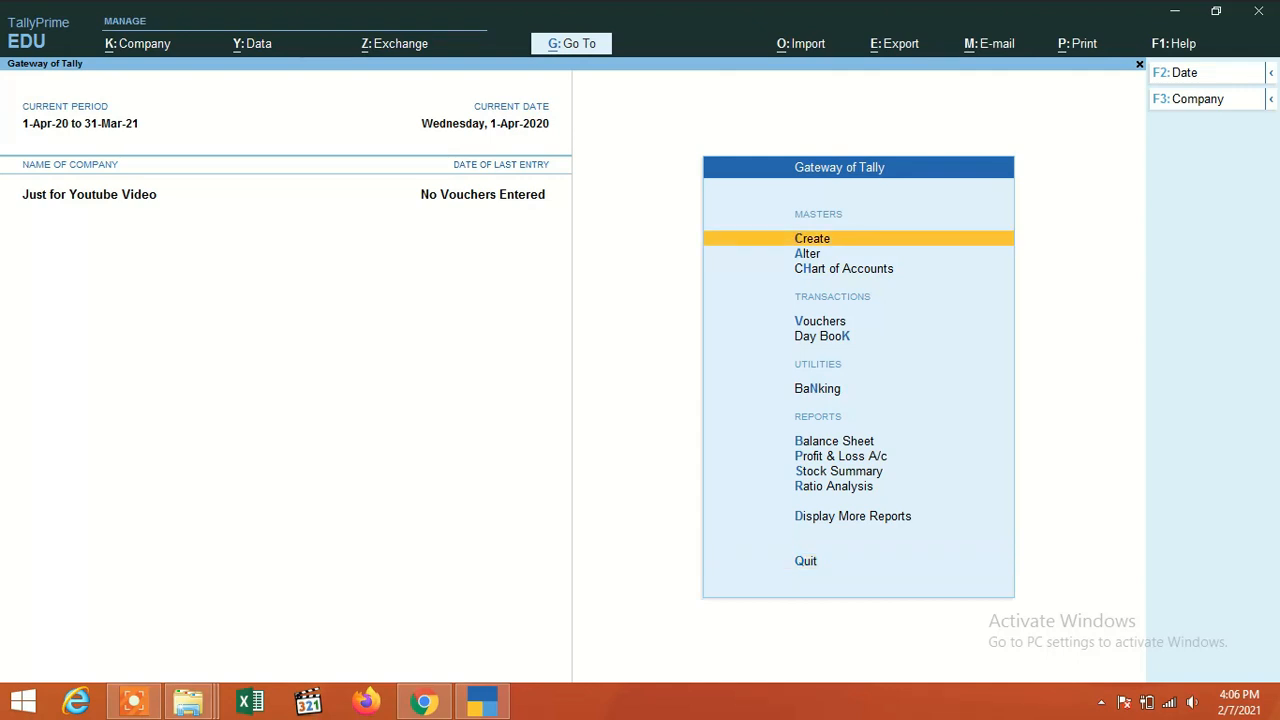
# Review the accounting and inventory masters available for creation, check the Godown creation choice, and return to the list of masters
pyautogui.press('Return')
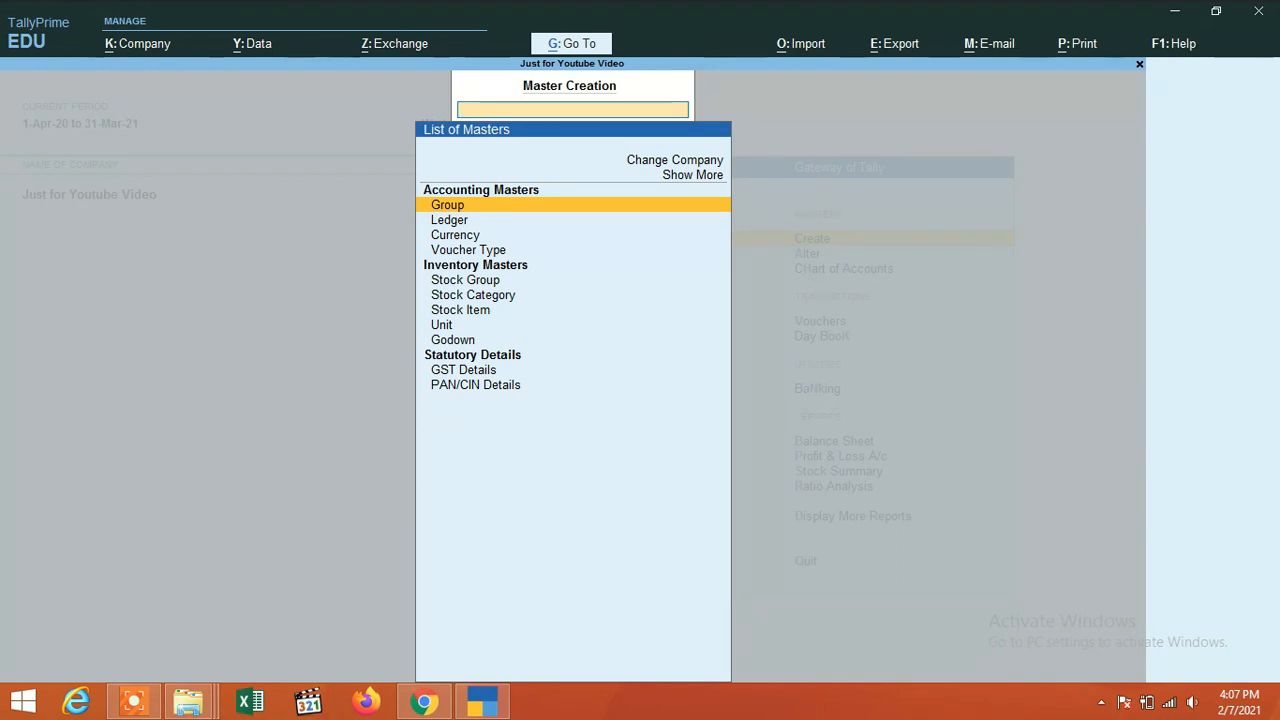
pyautogui.press('Down')
pyautogui.press('Down')
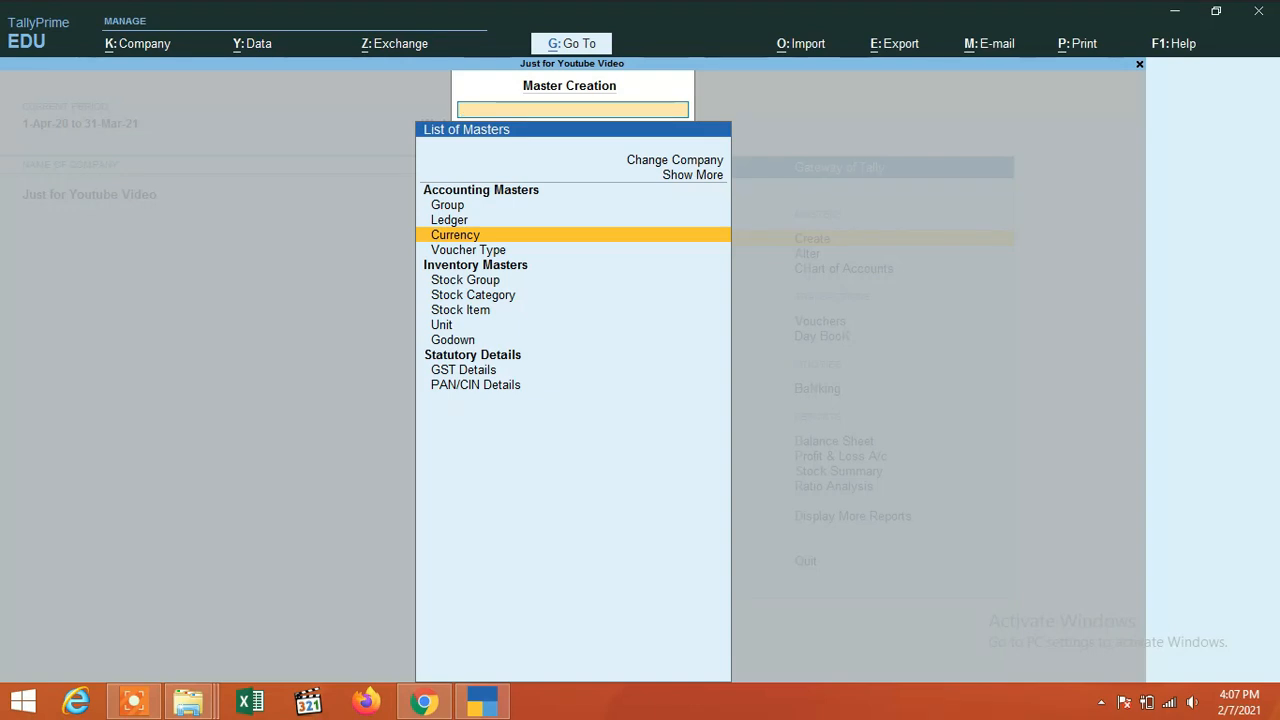
pyautogui.press('Down')
pyautogui.press('Down')
pyautogui.press('Down')
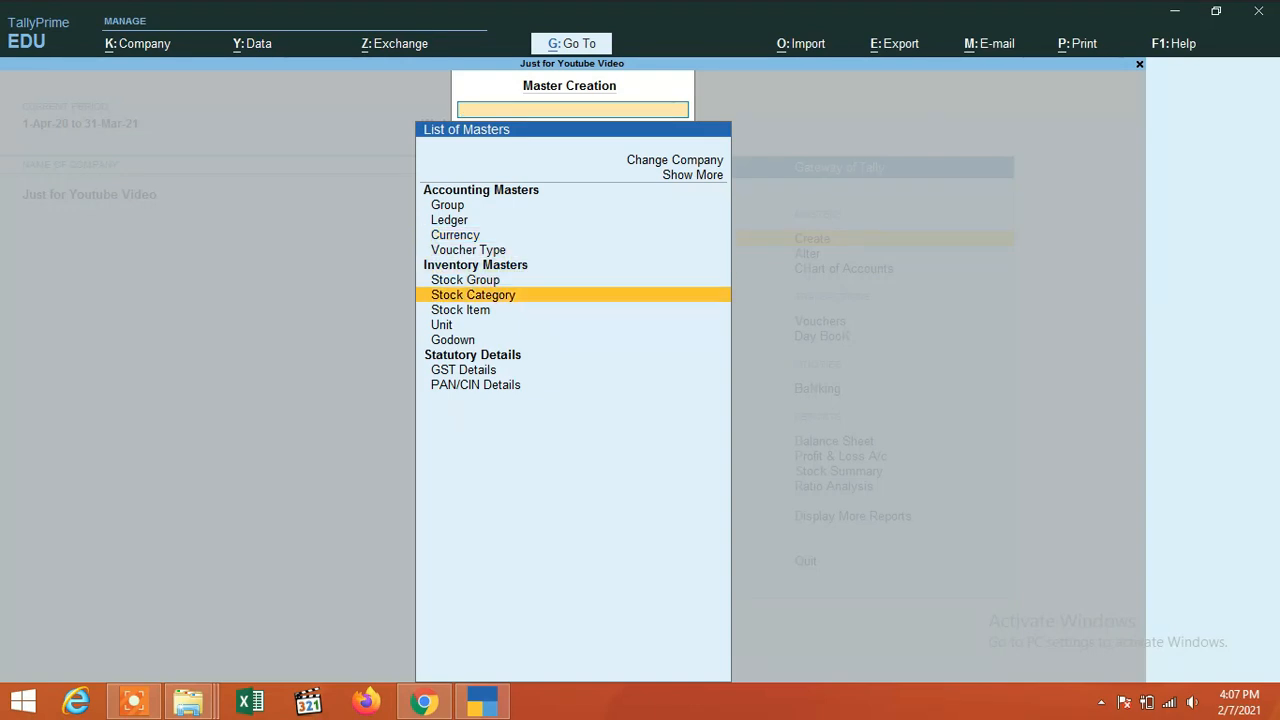
pyautogui.press('Down')
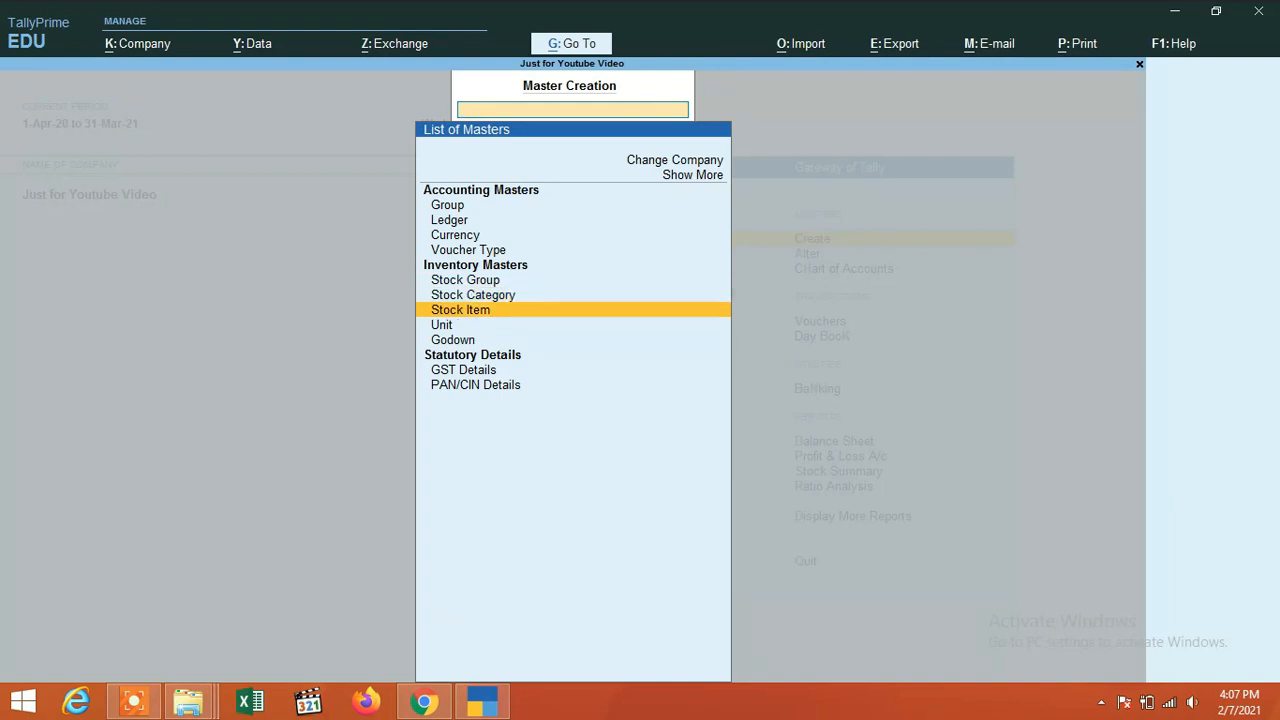
pyautogui.press('Down')
pyautogui.press('Down')
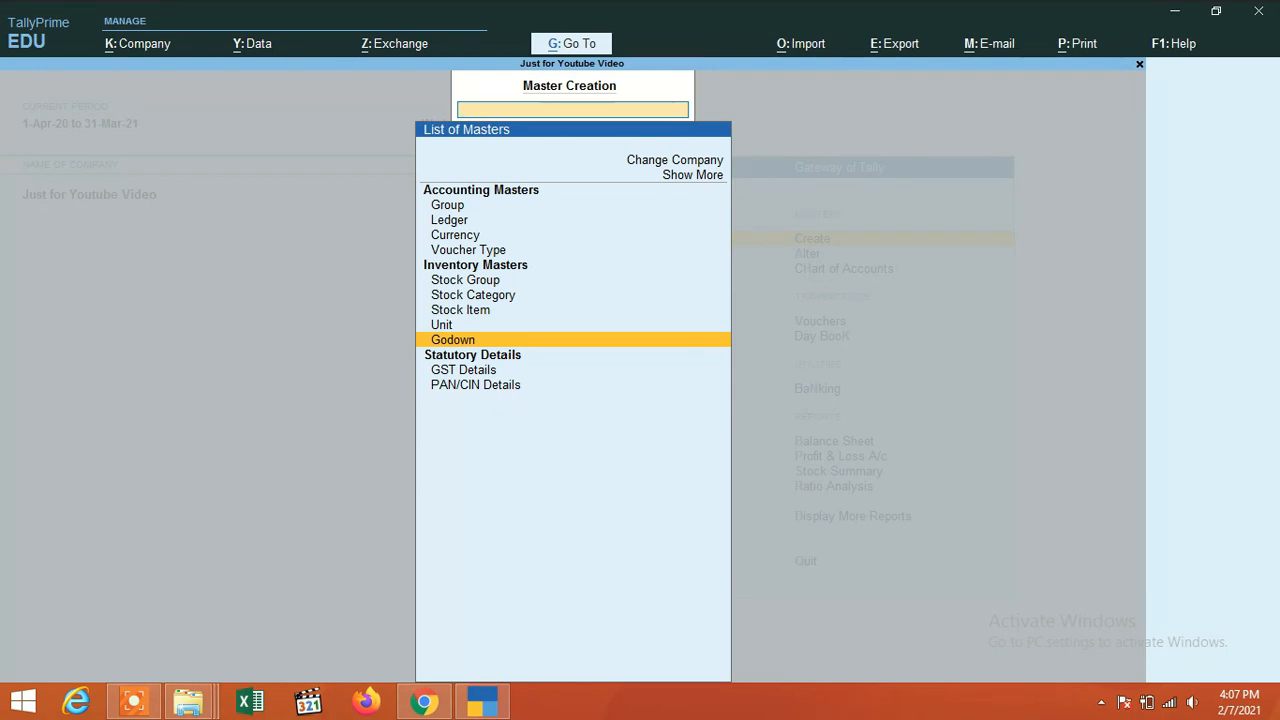
pyautogui.press('Return')
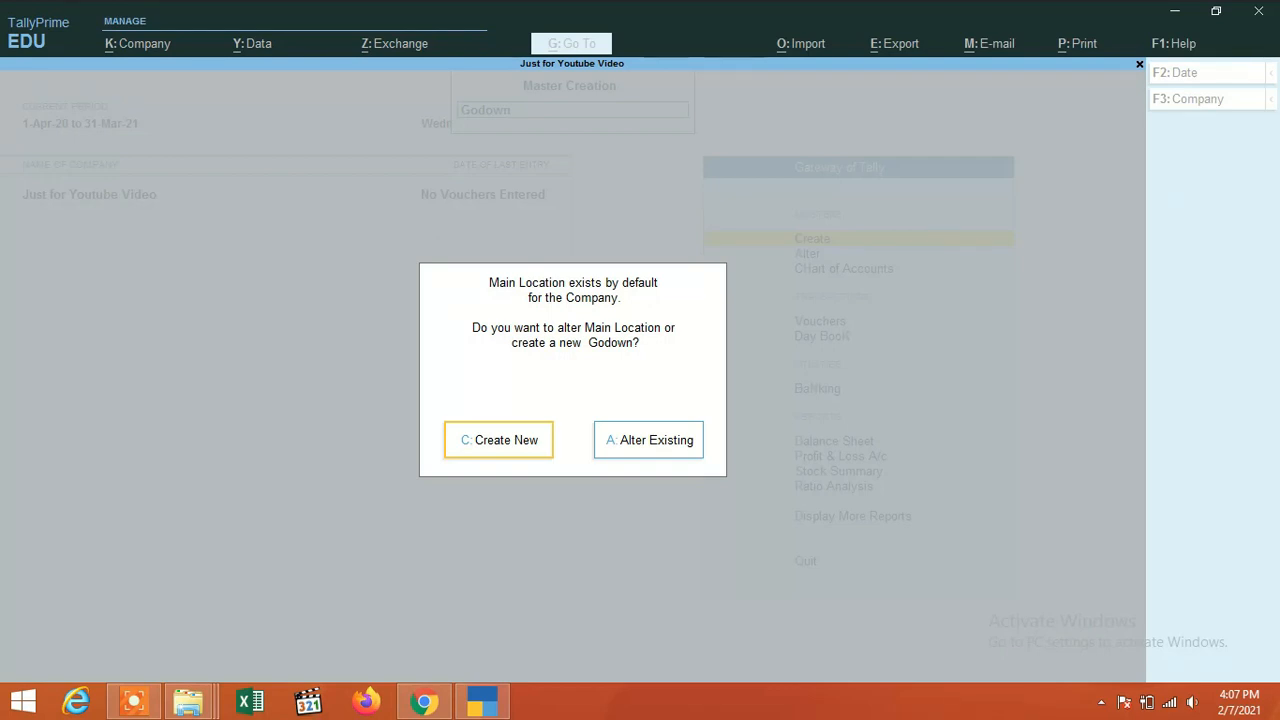
pyautogui.press('Escape')
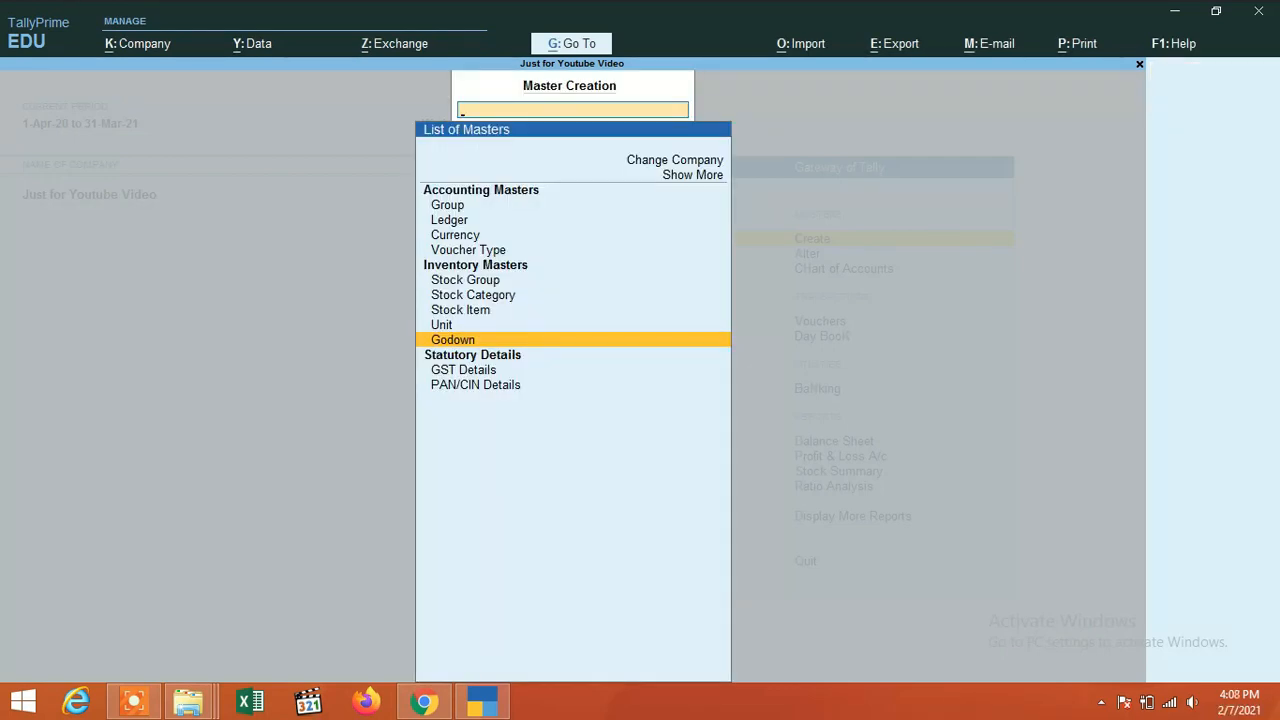
# View the company's GST Details from the list of masters and close them
pyautogui.press('Down')
pyautogui.press('Down')
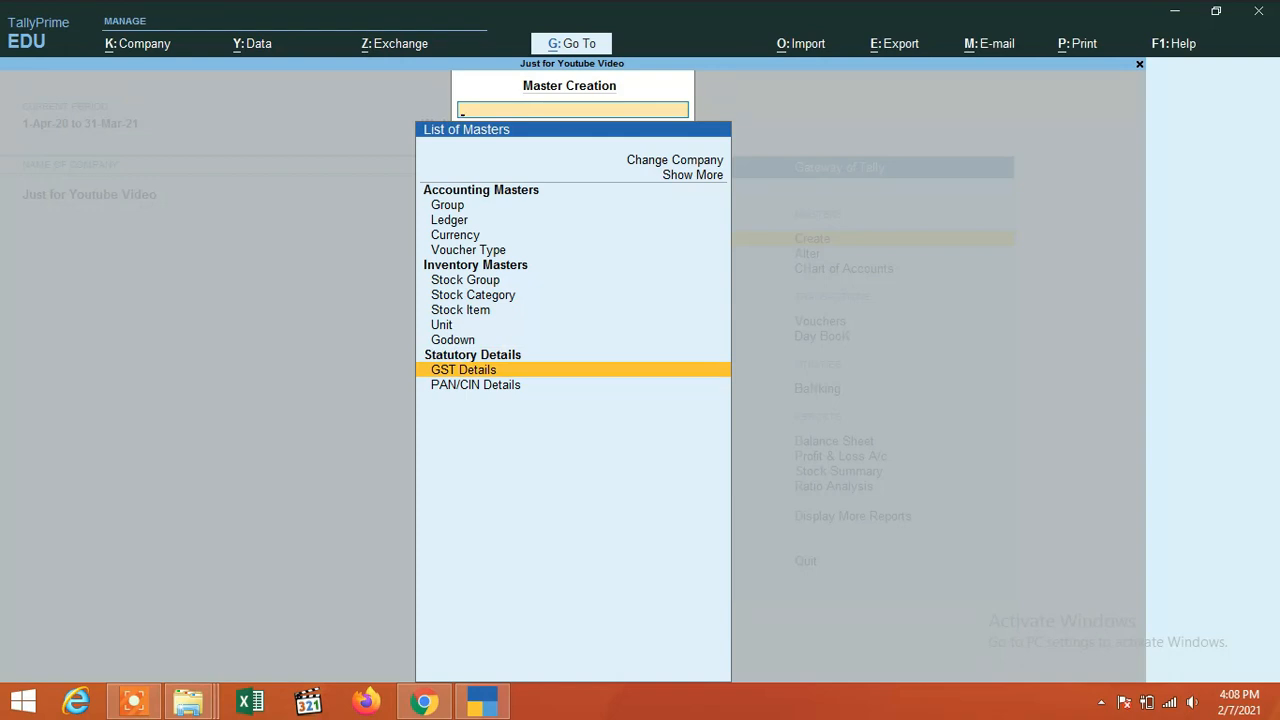
pyautogui.press('Return')
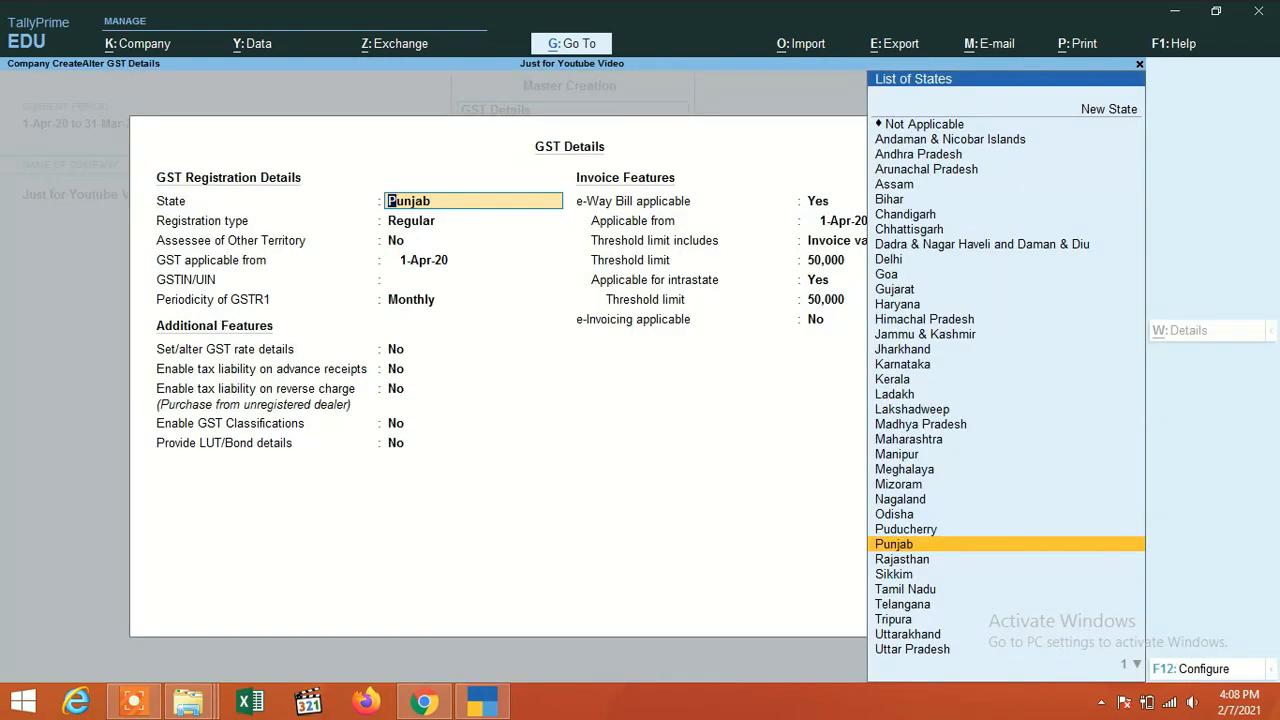
pyautogui.press('BackSpace')
pyautogui.press('Escape')
# View the PAN/CIN Details form from the list of masters and return to the Gateway of Tally
pyautogui.press('Down')
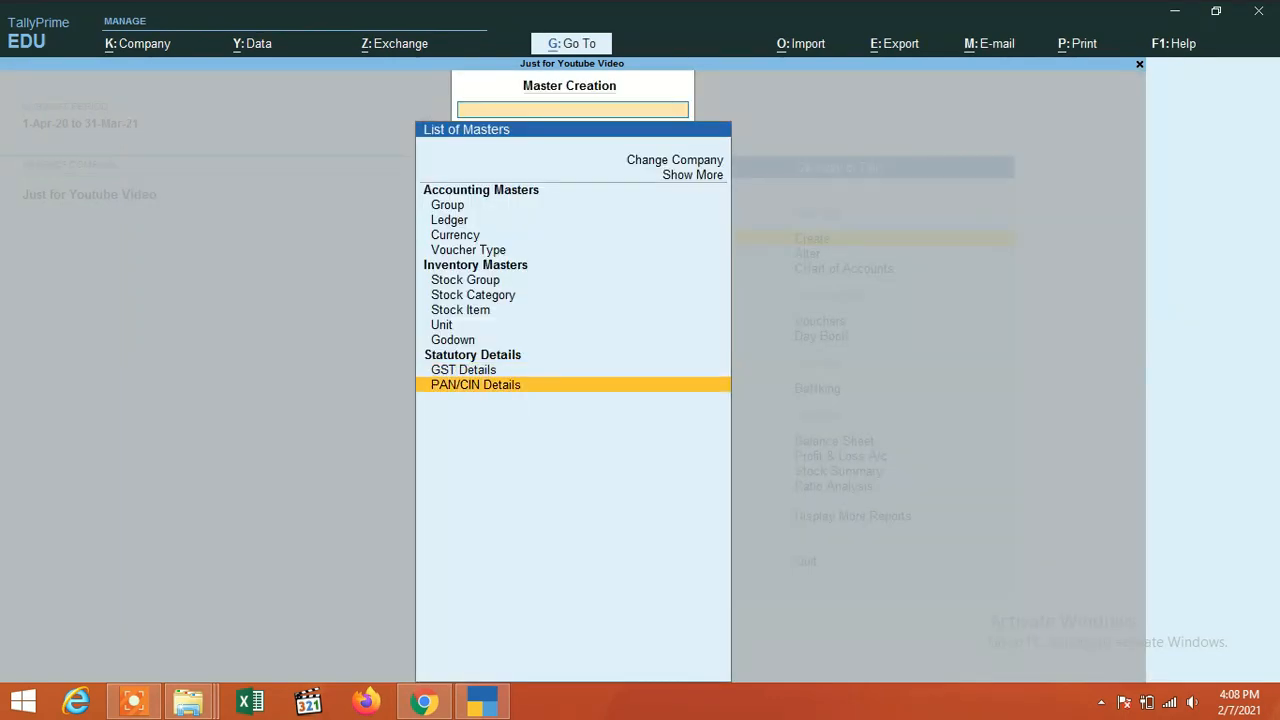
pyautogui.press('Return')
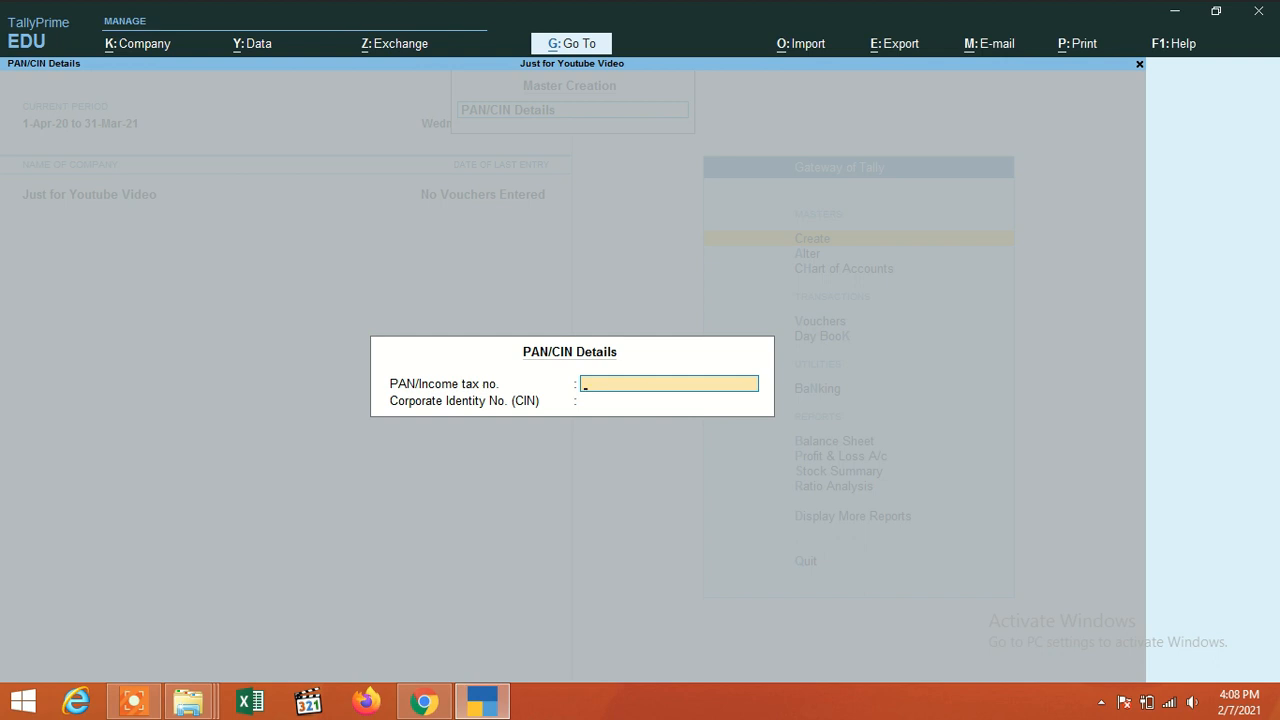
pyautogui.press('Escape')
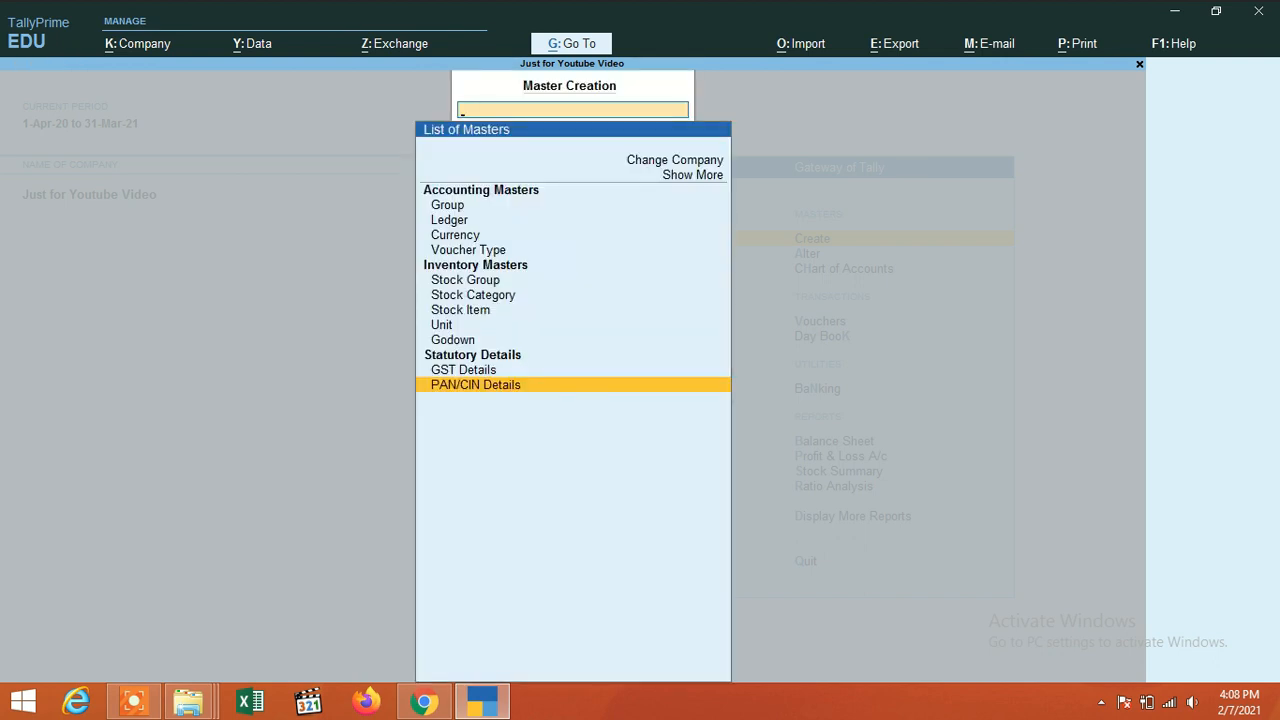
pyautogui.press('Escape')
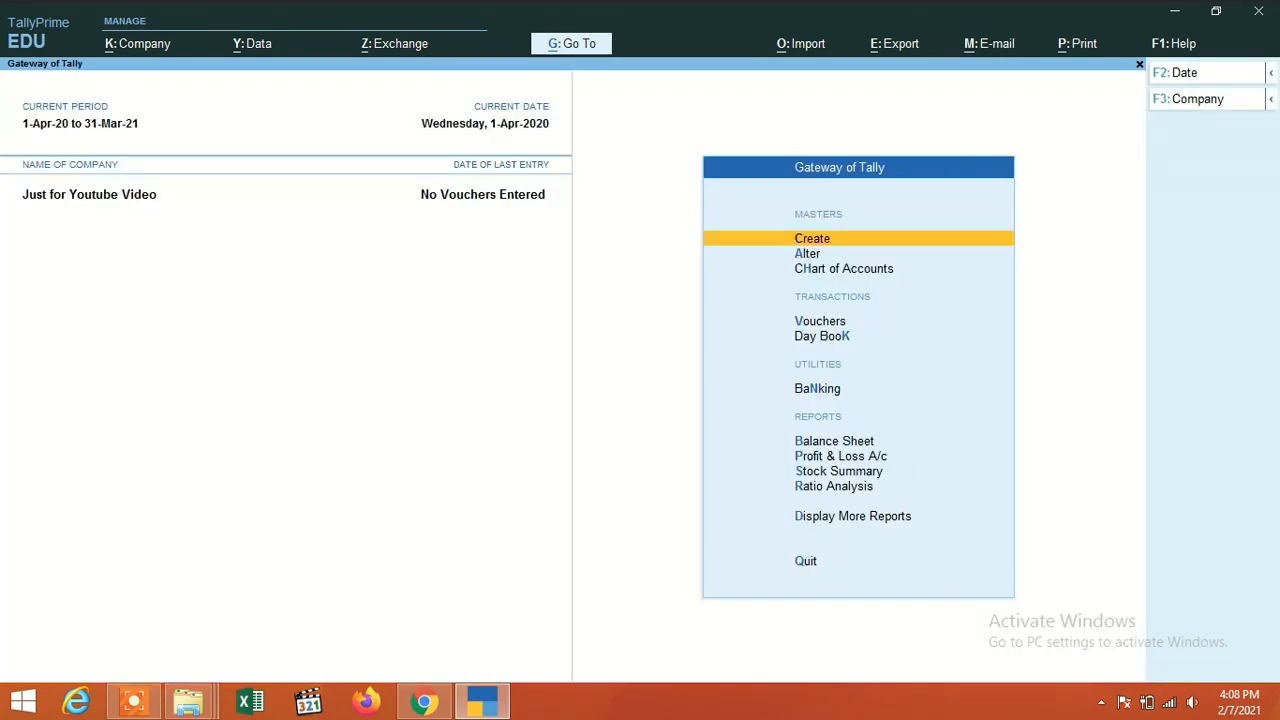
# Examine the accounting, inventory and statutory masters offered for alteration and close the Master Alteration list
pyautogui.press('Down')
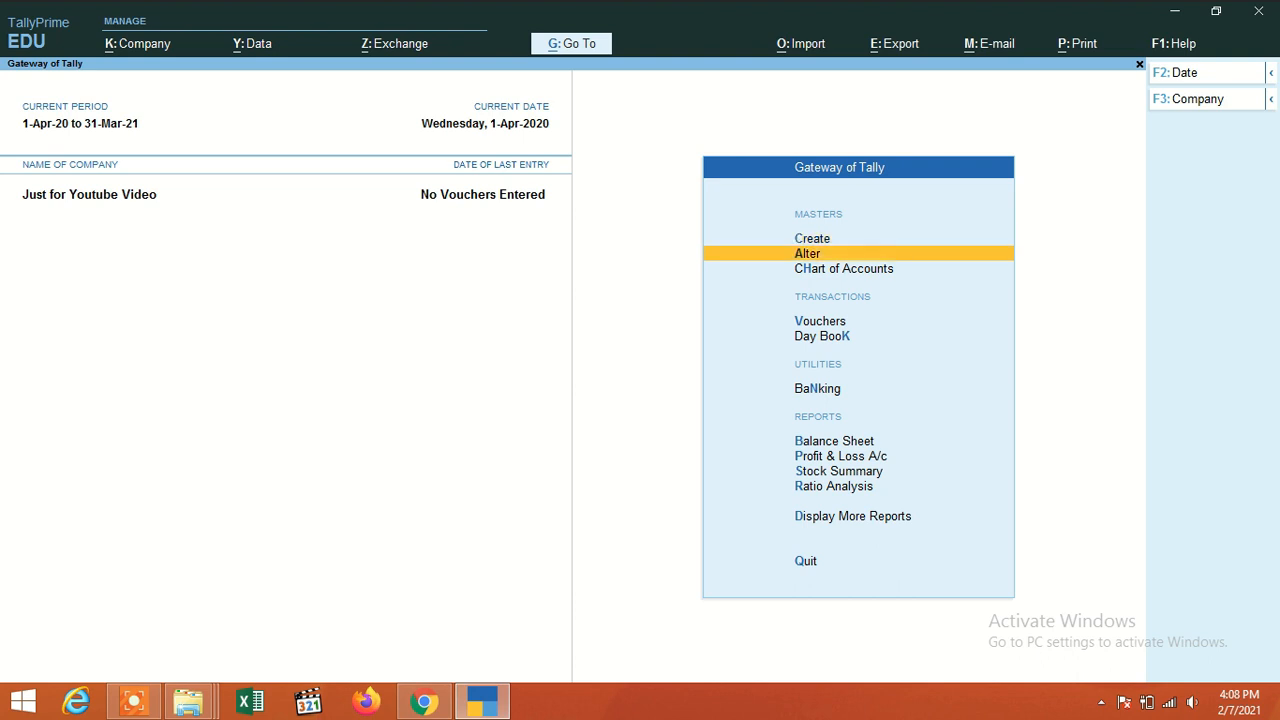
pyautogui.press('Return')
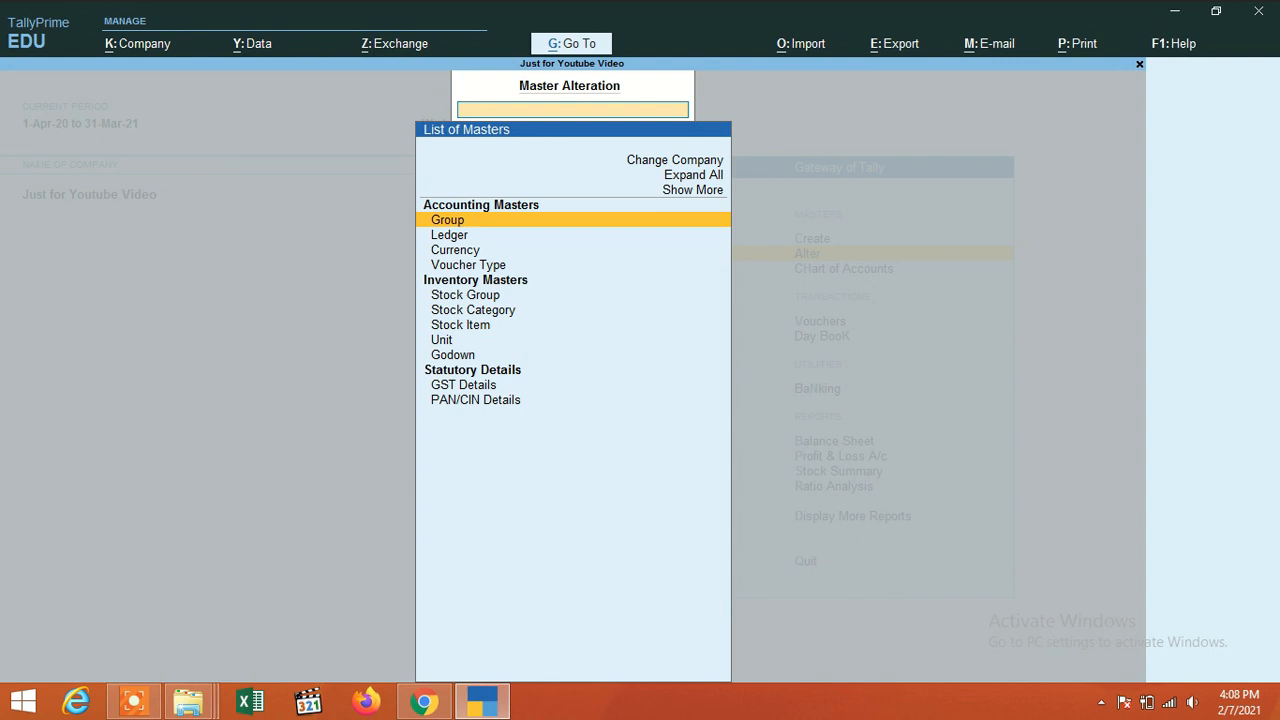
pyautogui.press('Down')
pyautogui.press('Down')
pyautogui.press('Down')
pyautogui.press('Down')
pyautogui.press('Down')
pyautogui.press('Down')
pyautogui.press('Down')
pyautogui.press('Down')
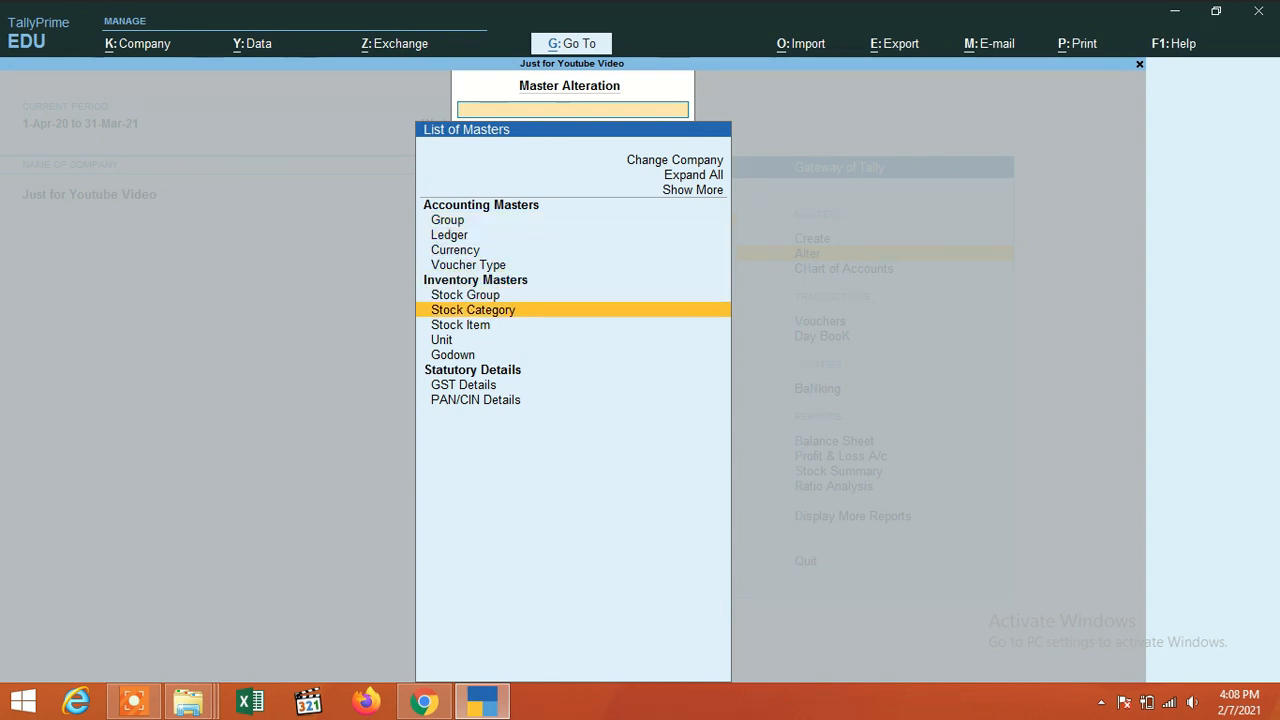
pyautogui.press('Down')
pyautogui.press('Down')
pyautogui.press('Down')
pyautogui.press('Up')
pyautogui.press('Up')
pyautogui.press('Up')
pyautogui.press('Up')
pyautogui.press('Up')
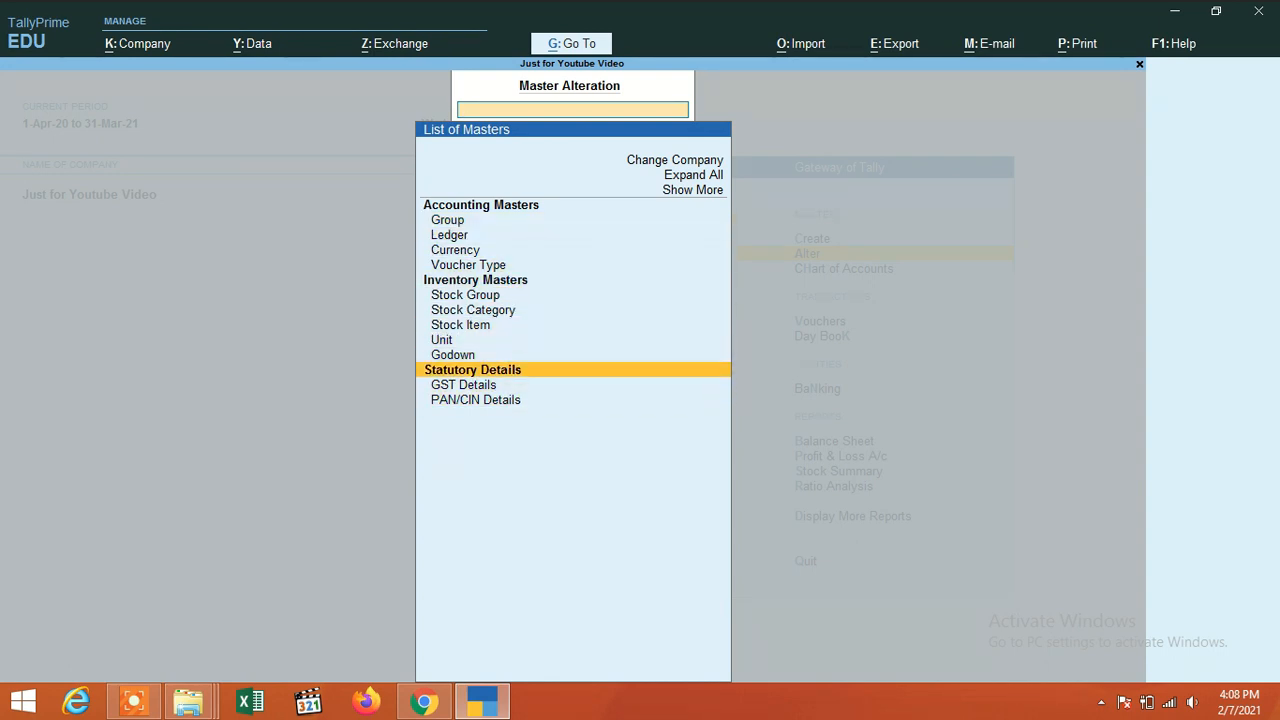
pyautogui.press('Up')
pyautogui.press('Up')
pyautogui.press('Up')
pyautogui.press('Up')
pyautogui.press('Up')
pyautogui.press('Up')
pyautogui.press('Up')
pyautogui.press('Up')
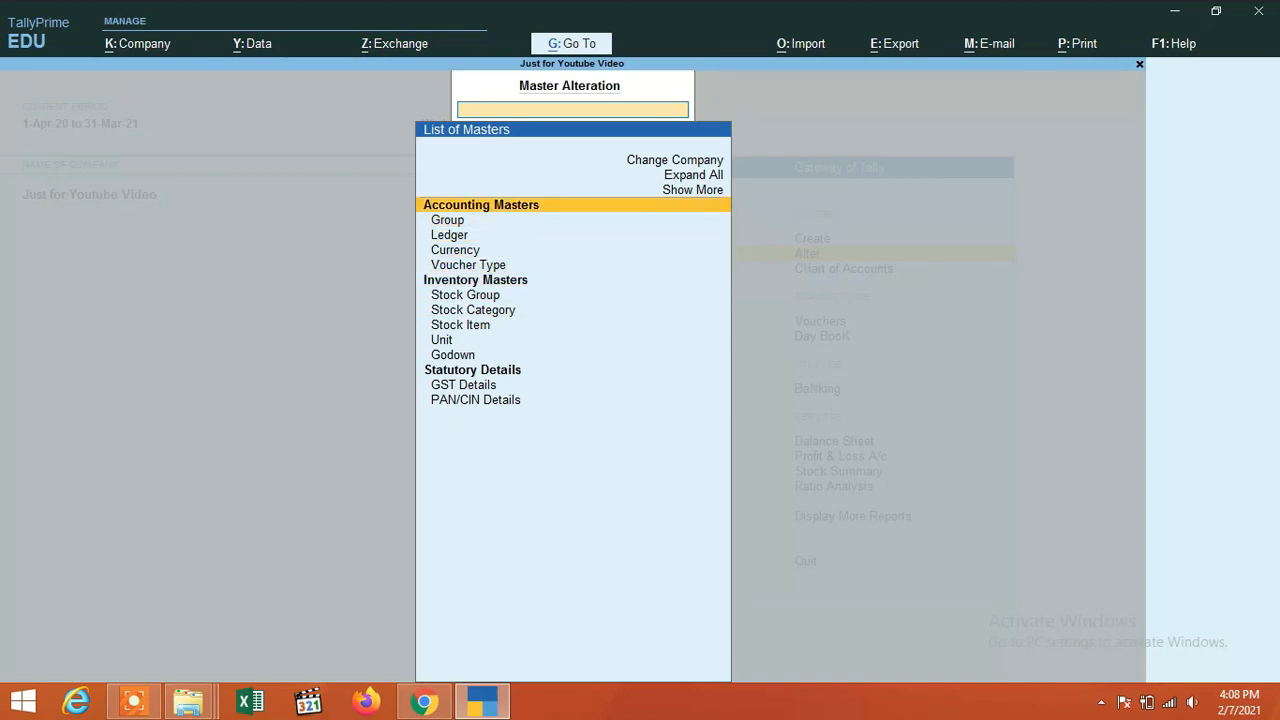
pyautogui.press('Escape')
# Examine the accounting and inventory masters listed under Chart of Accounts and return to the Gateway of Tally
pyautogui.press('Down')
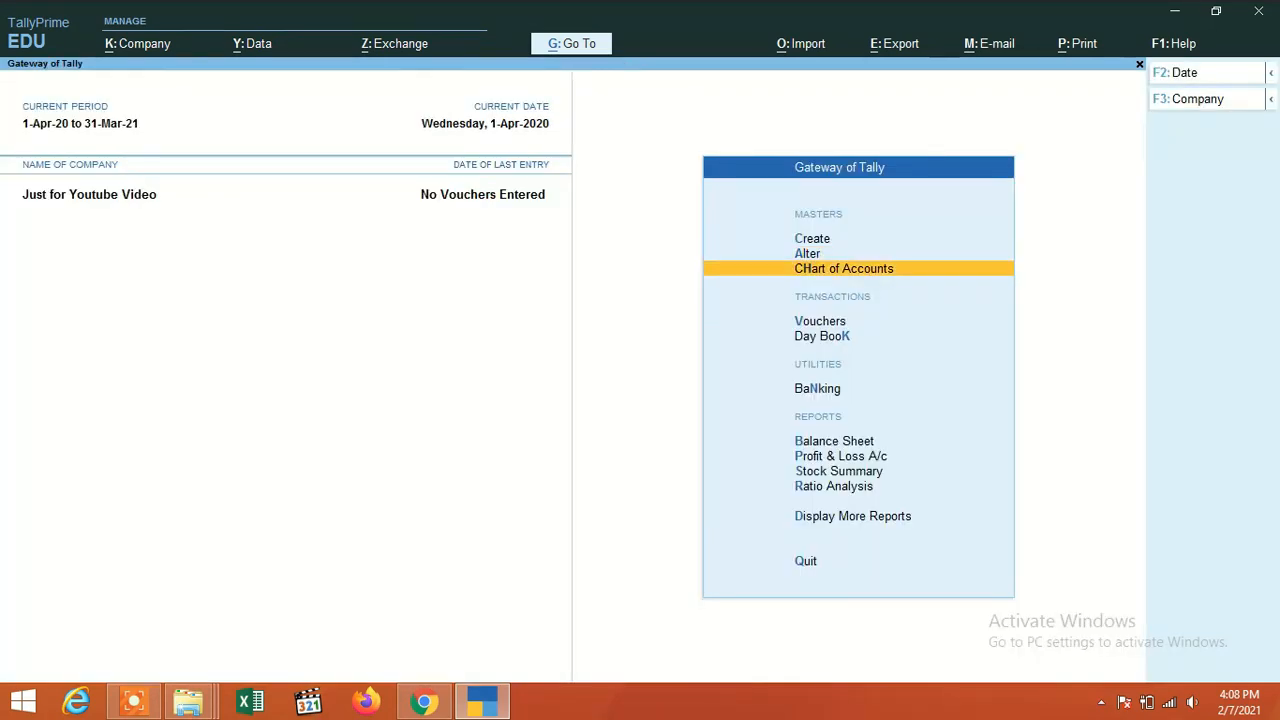
pyautogui.press('Return')
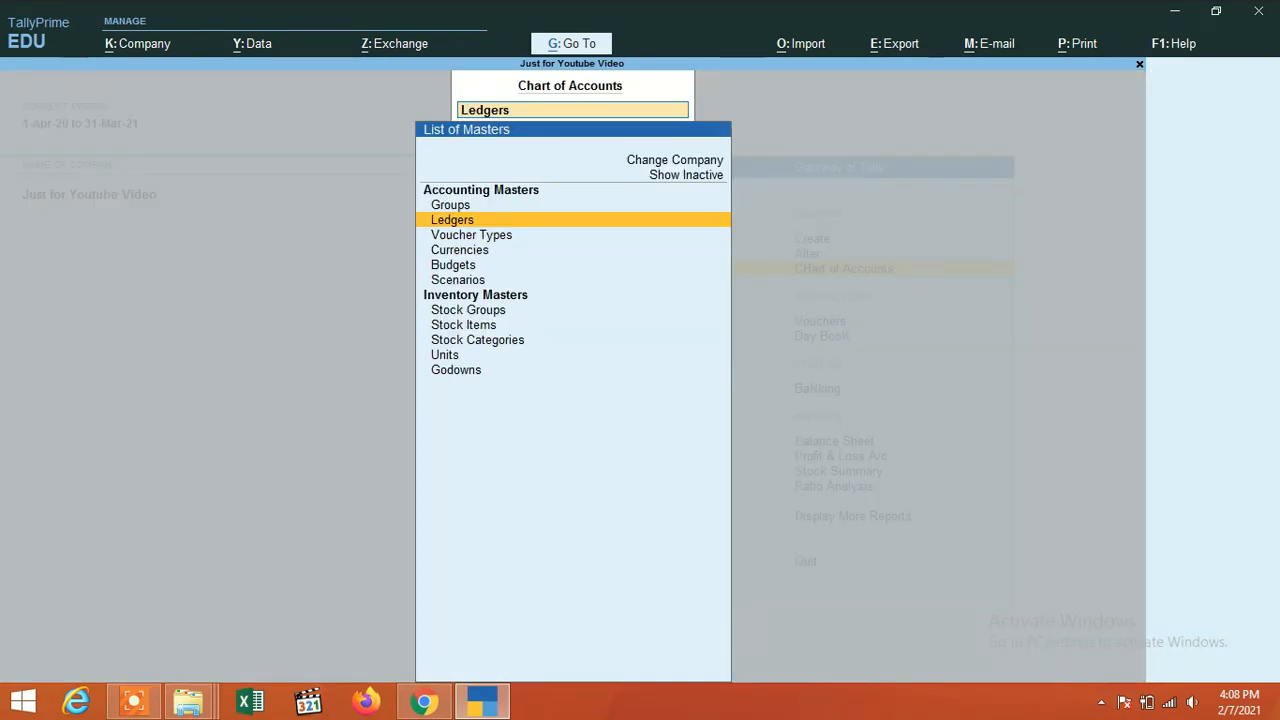
pyautogui.press('Down')
pyautogui.press('Down')
pyautogui.press('Down')
pyautogui.press('Down')
pyautogui.press('Down')
pyautogui.press('Down')
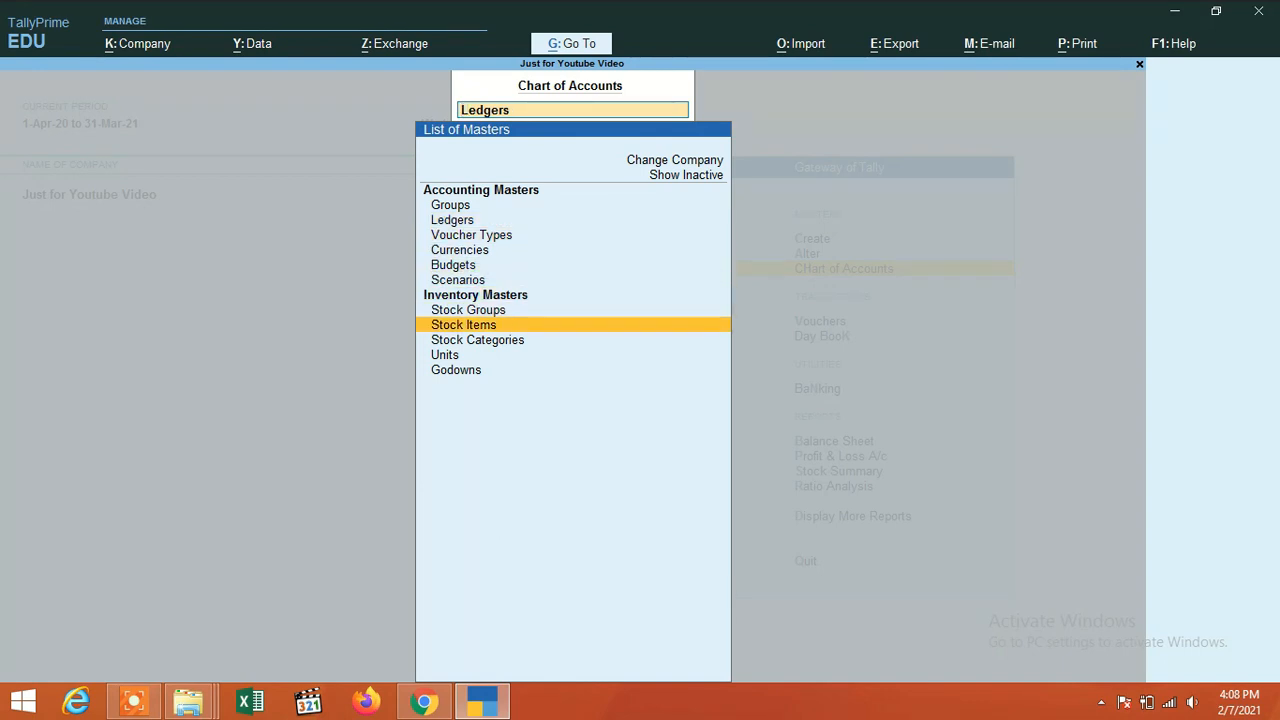
pyautogui.press('Down')
pyautogui.press('Down')
pyautogui.press('Escape')
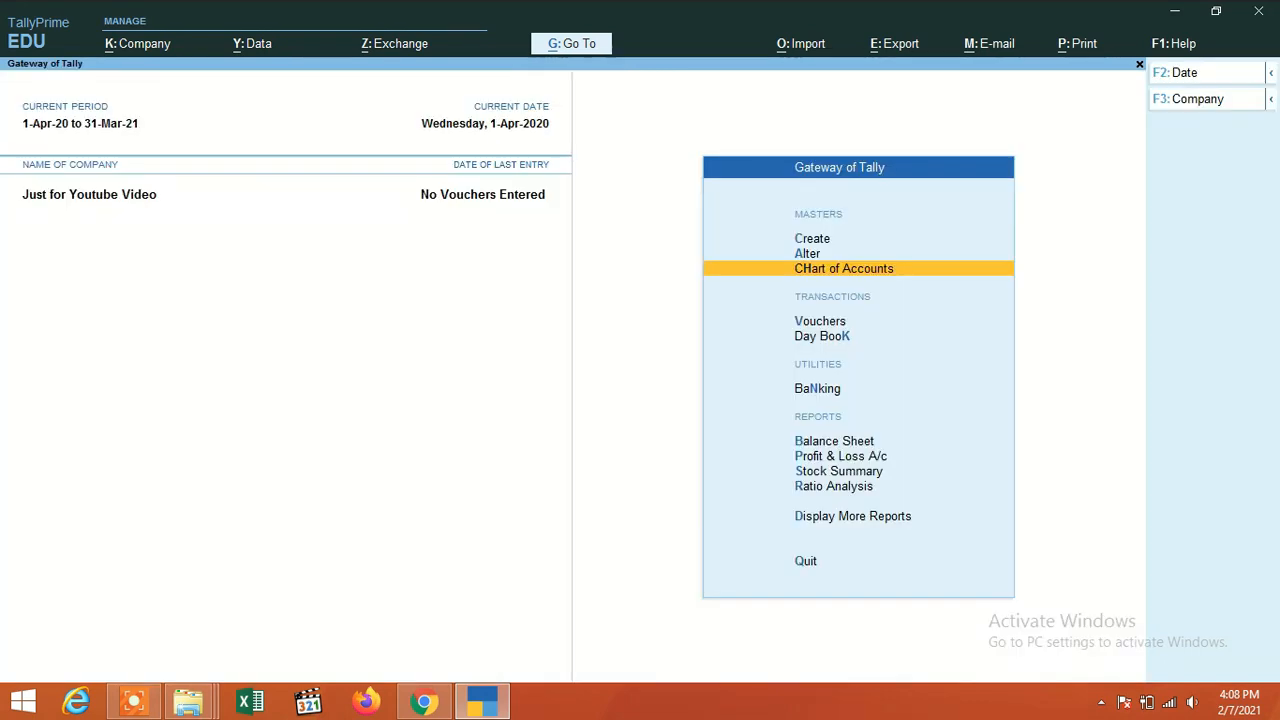
# Open voucher creation and display the Debit Note and Credit Note voucher screens
pyautogui.press('Down')
pyautogui.press('Down')
pyautogui.press('Up')
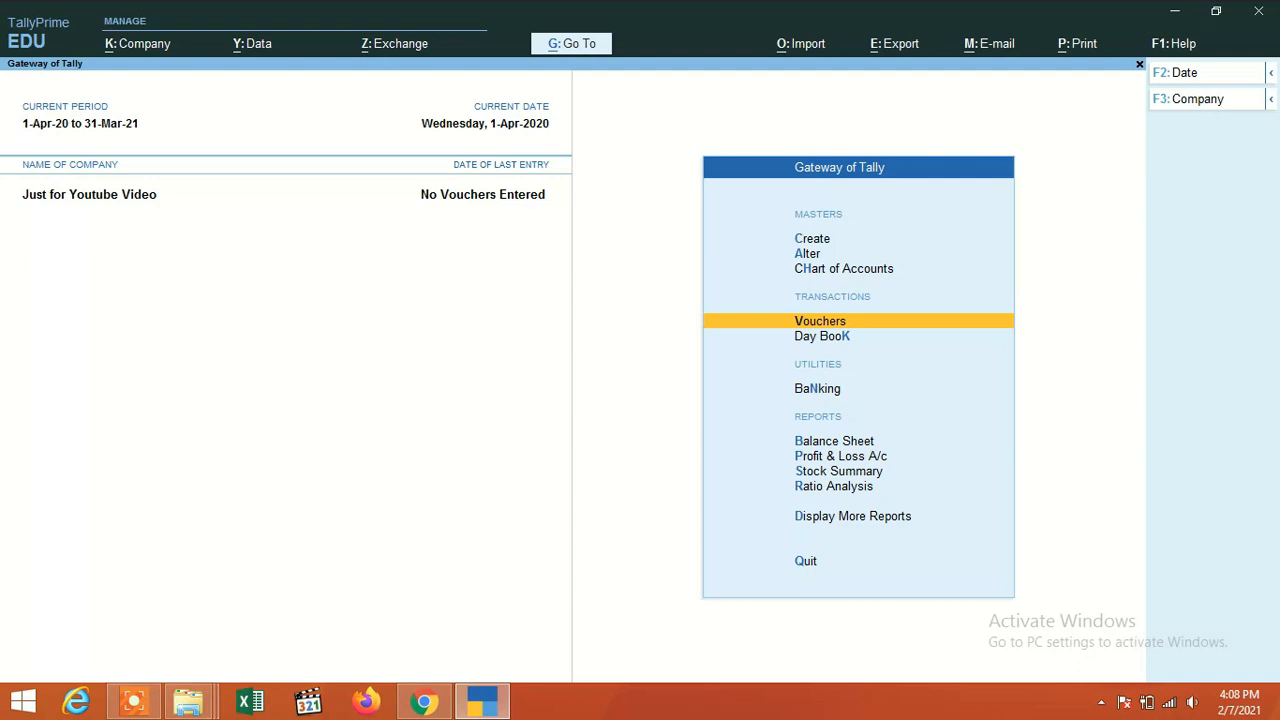
pyautogui.press('Return')
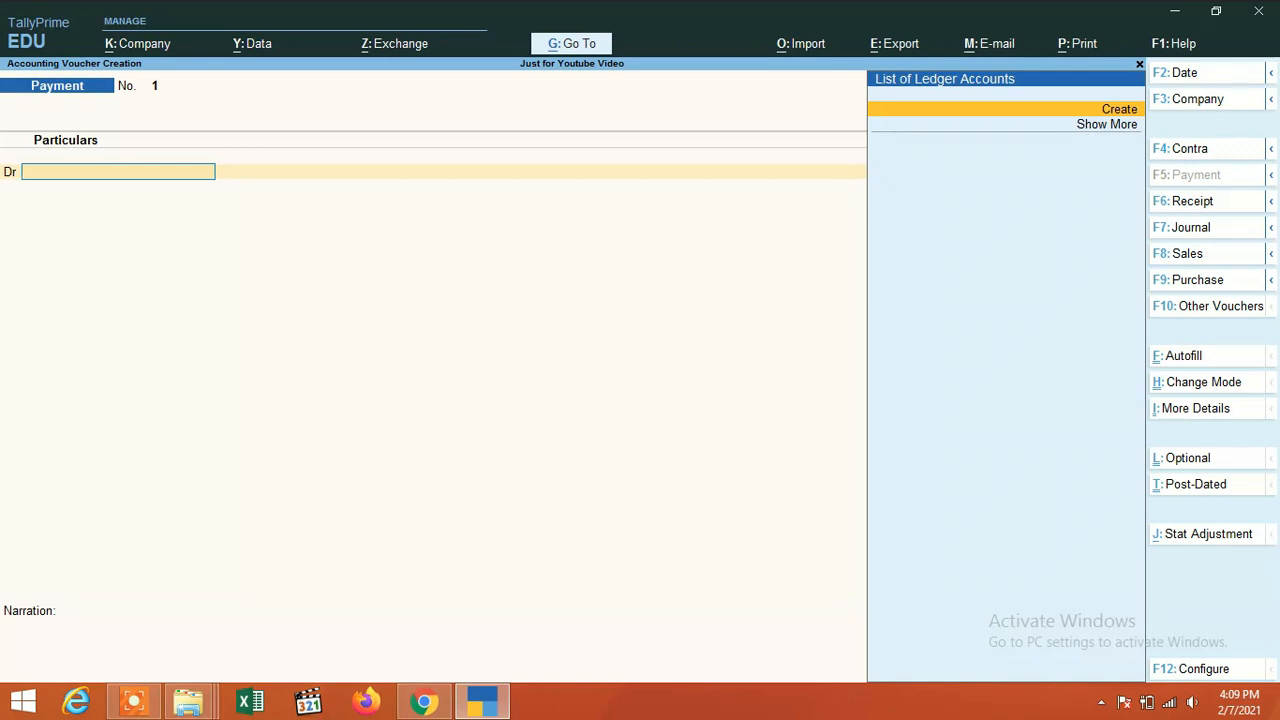
pyautogui.moveTo(1270, 149)
pyautogui.moveTo(1271, 175)
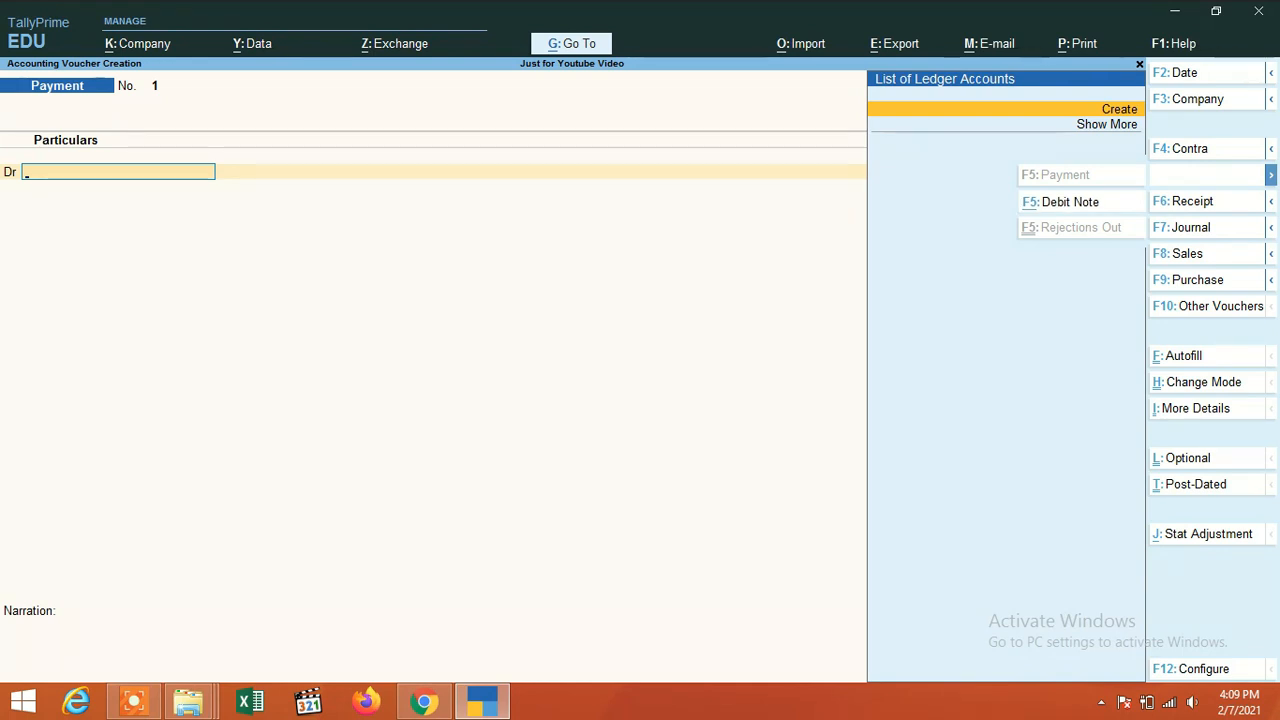
pyautogui.hotkey('alt', 'F5')
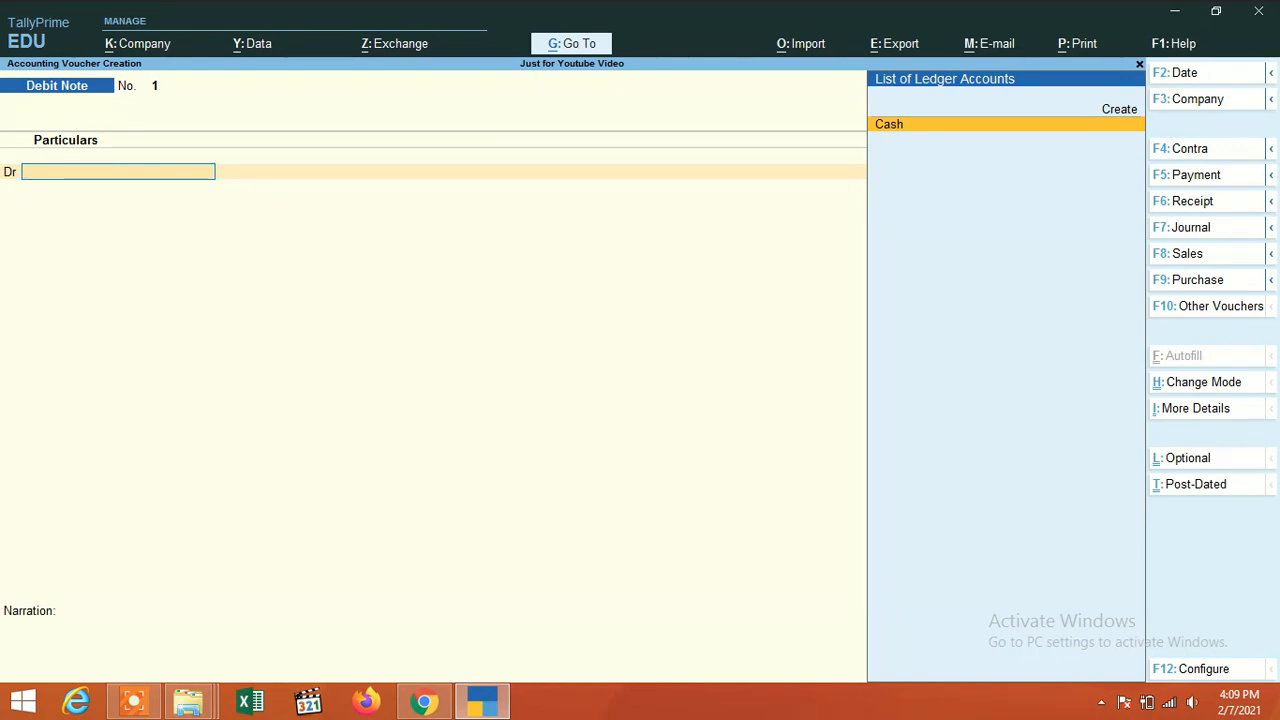
pyautogui.moveTo(1271, 201)
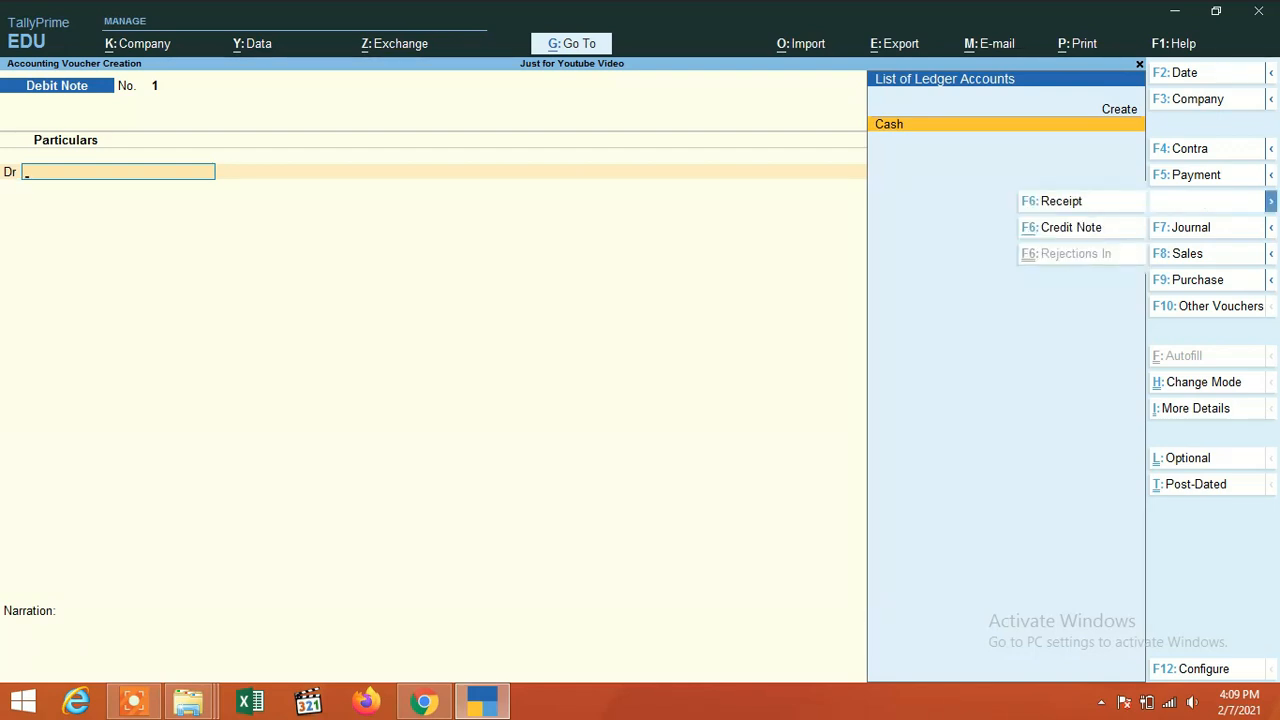
pyautogui.click(1075, 228)
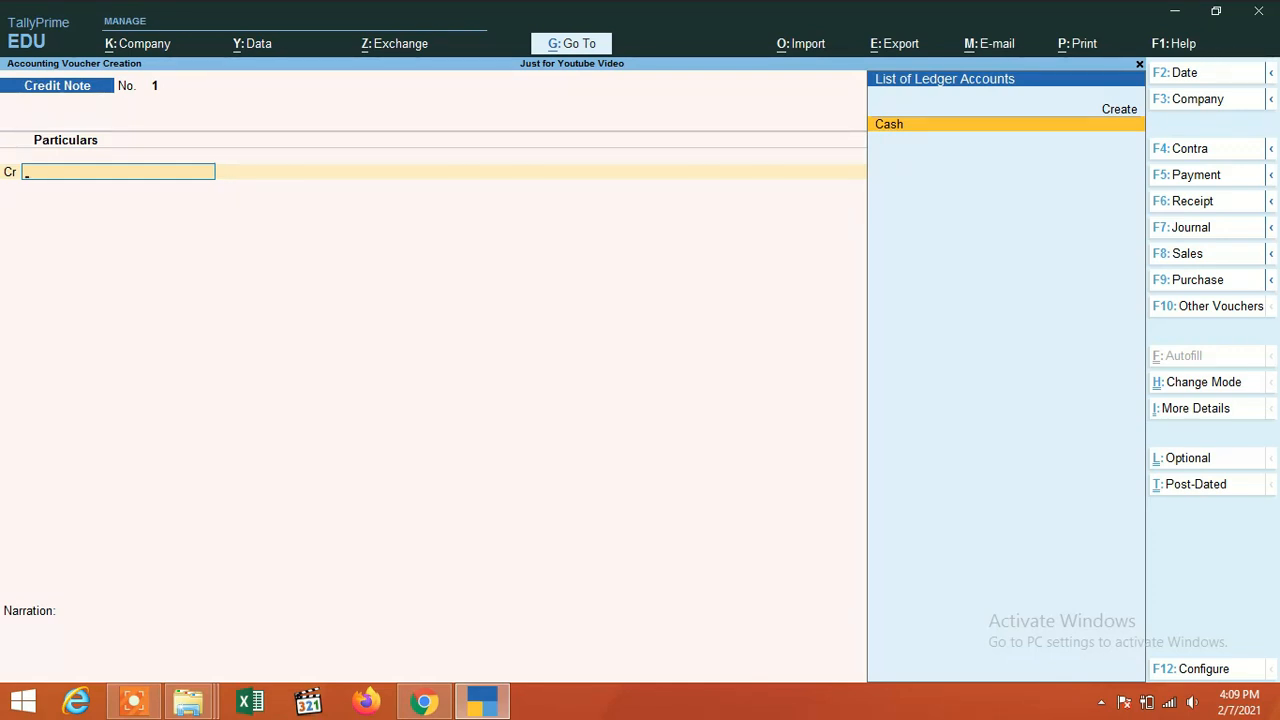
# View the company features from the Credit Note voucher, close them and return to the Gateway of Tally
pyautogui.moveTo(1271, 254)
pyautogui.press('F11')
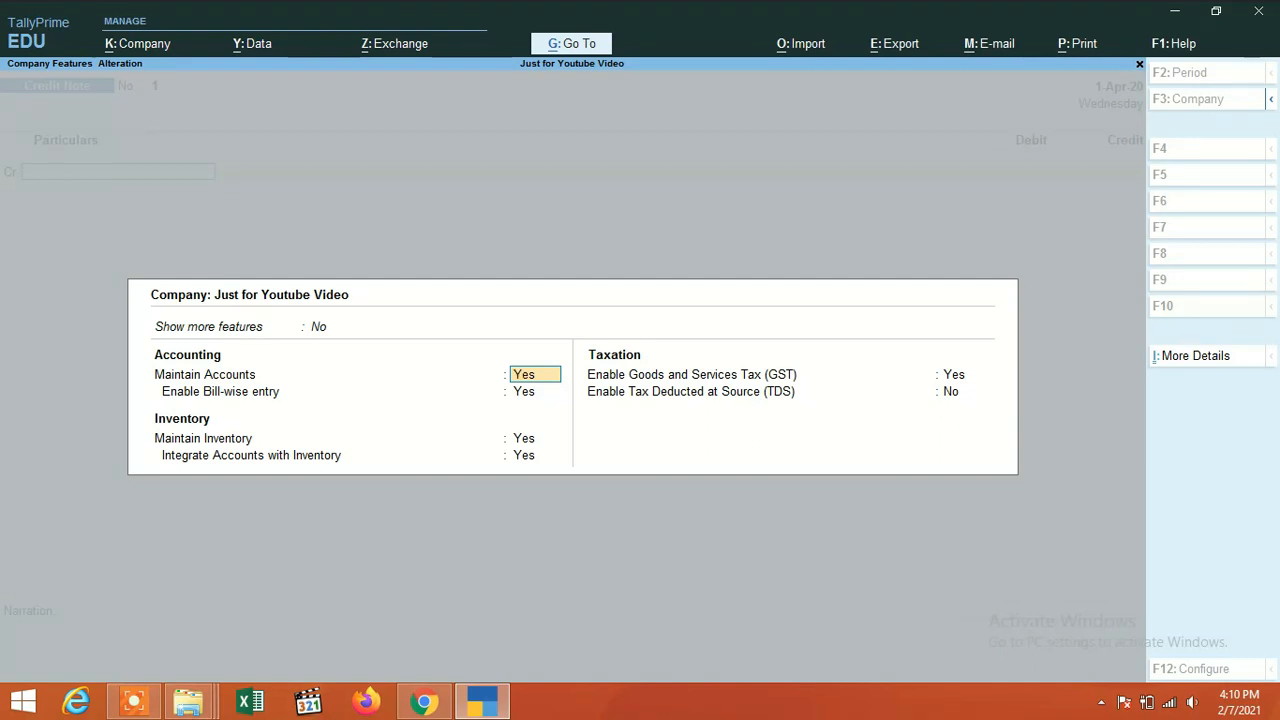
pyautogui.press('Return')
pyautogui.press('Escape')
pyautogui.press('Escape')
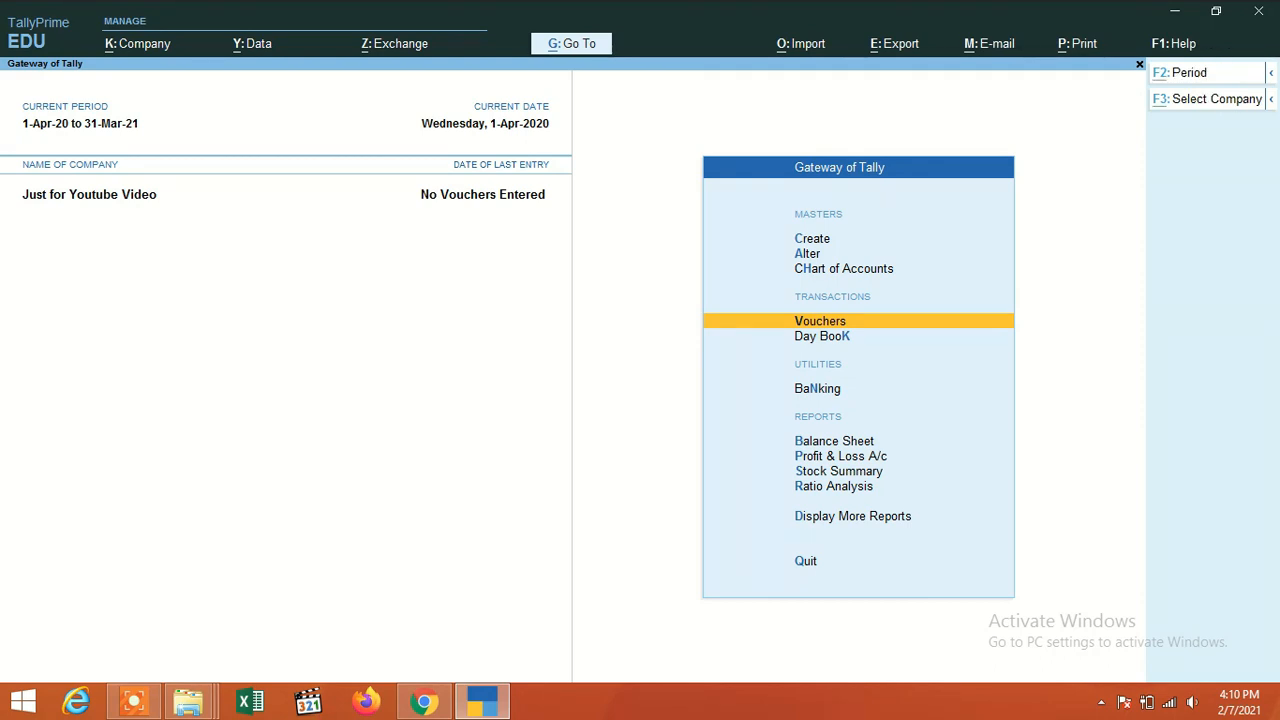
# Look through the company management options and open the Features of the current company
pyautogui.hotkey('alt', 'k')
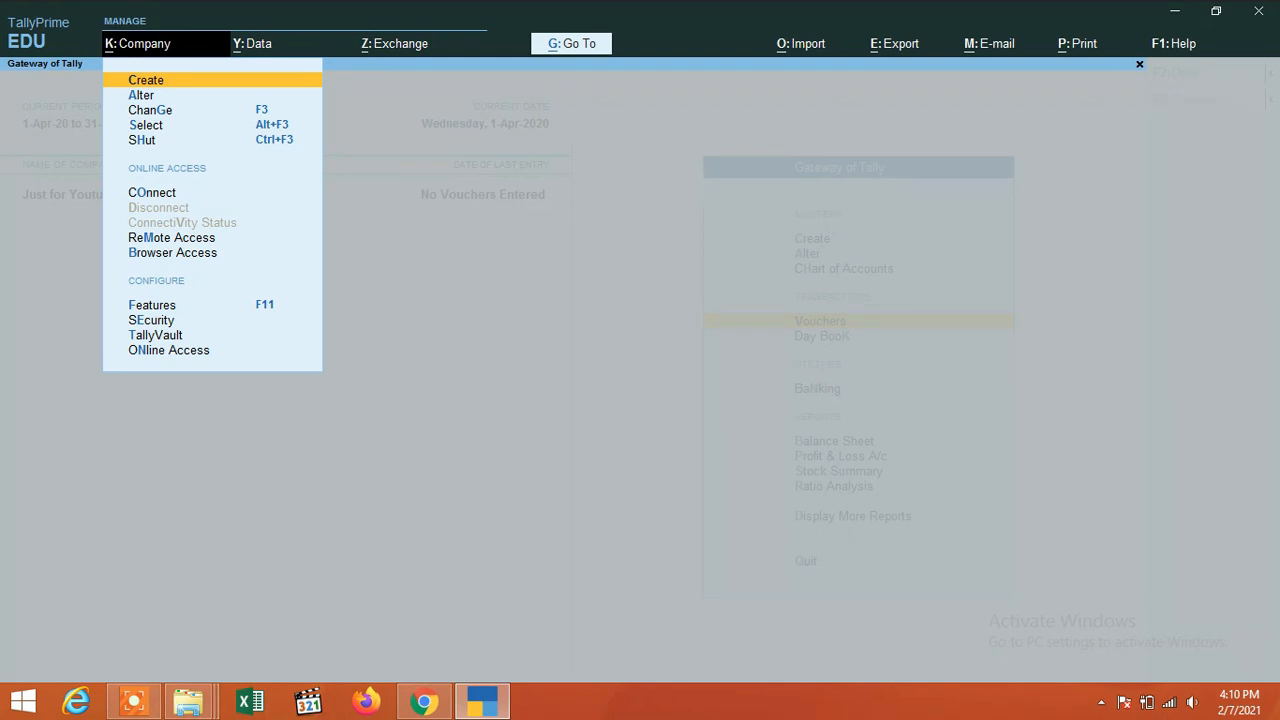
pyautogui.press('Down')
pyautogui.press('Down')
pyautogui.press('Down')
pyautogui.press('Down')
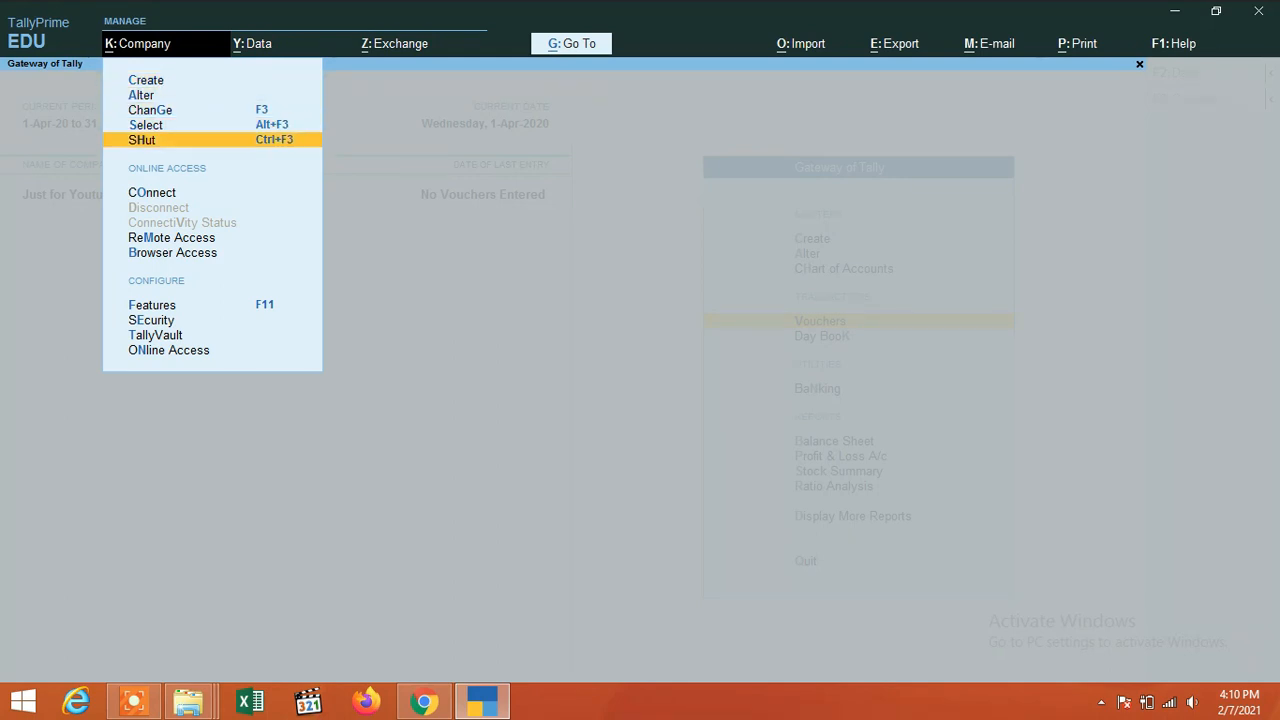
pyautogui.press('Down')
pyautogui.press('Down')
pyautogui.press('Down')
pyautogui.press('Down')
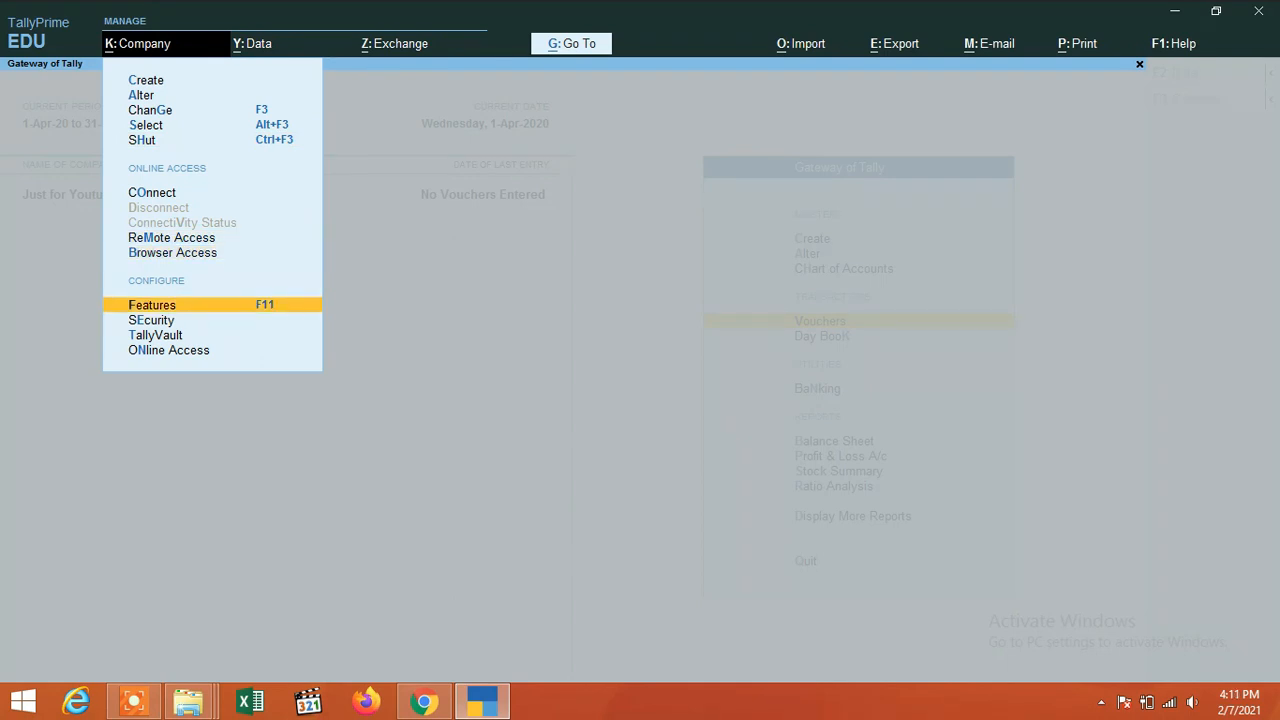
pyautogui.press('Return')
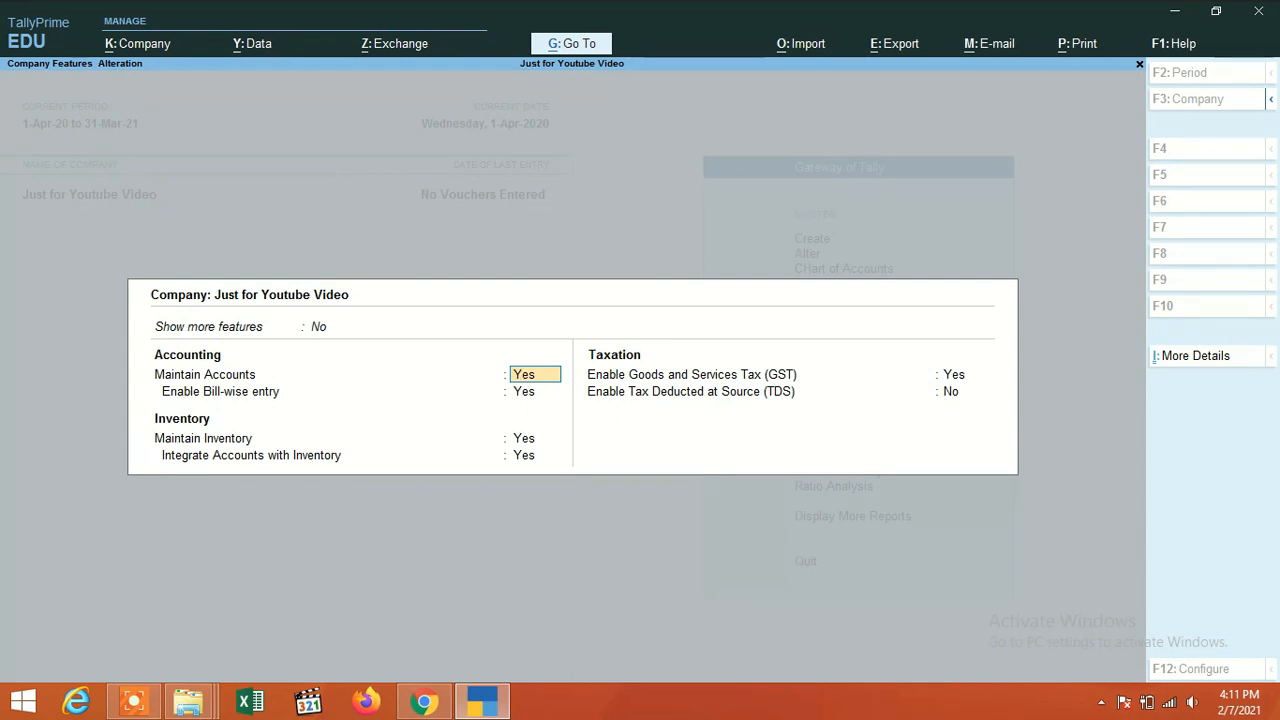
# Set Show more features to Yes in the company features
pyautogui.press('Up')
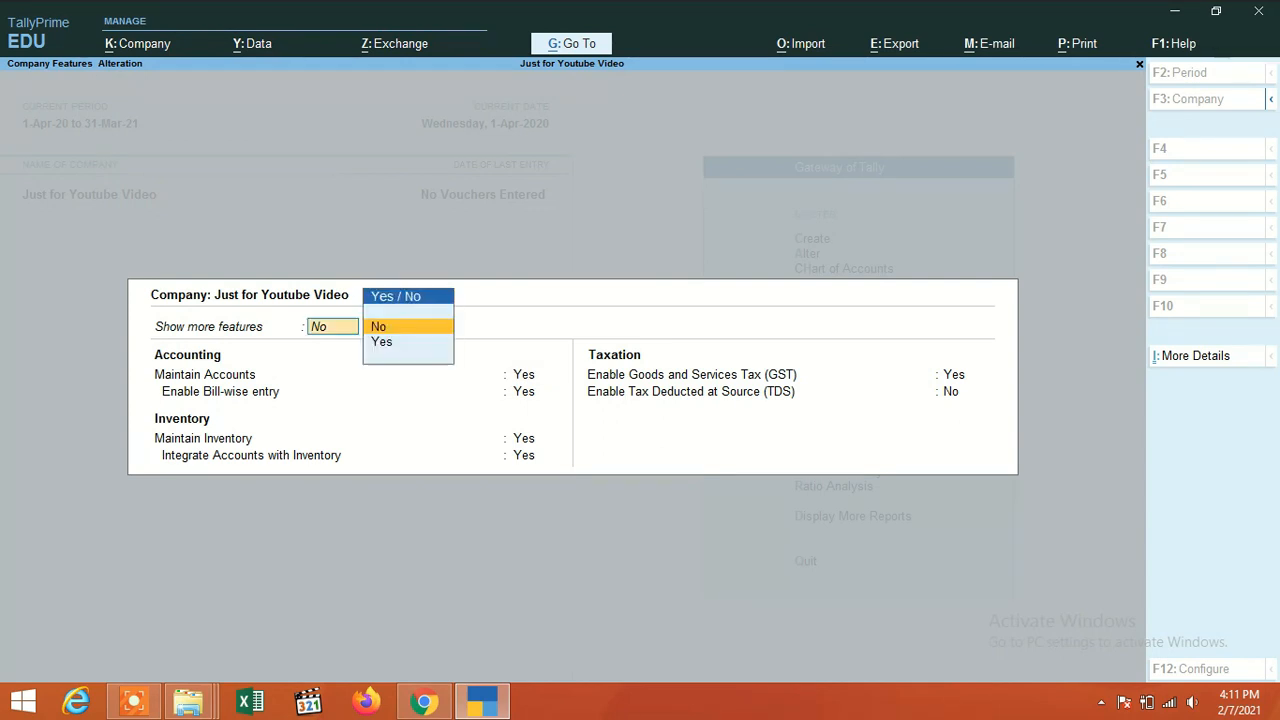
pyautogui.press('Down')
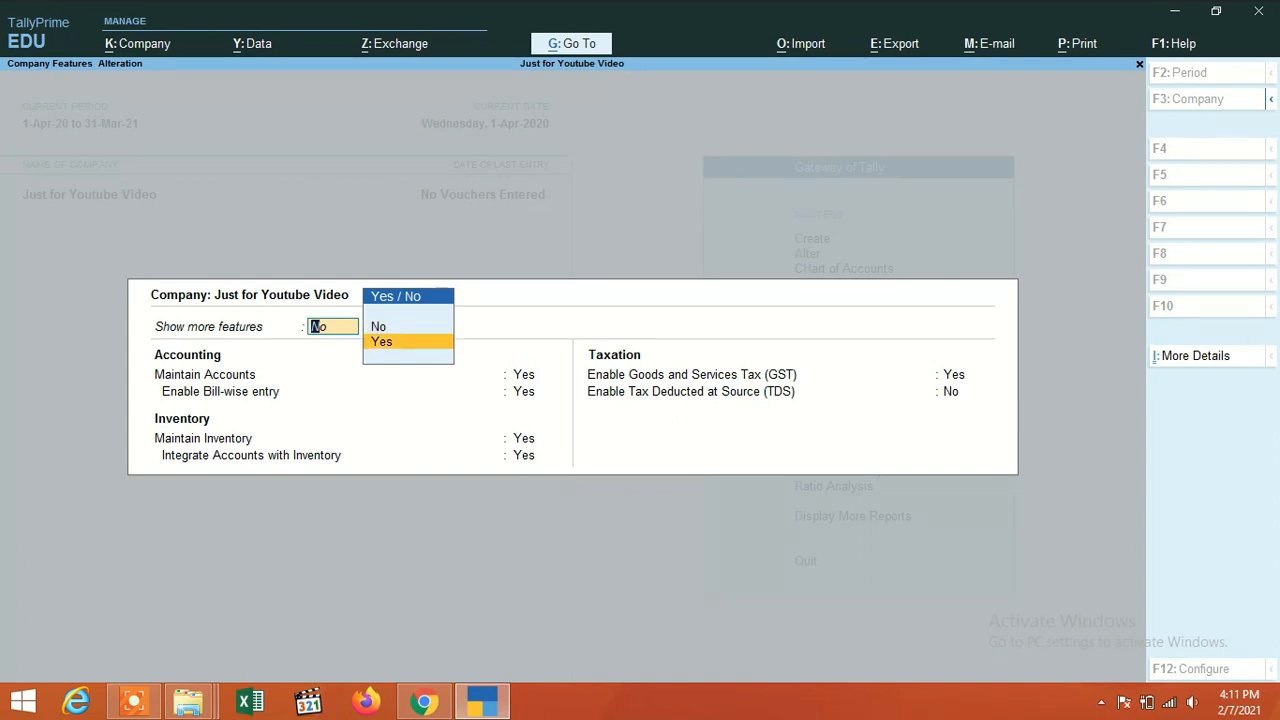
pyautogui.press('Return')
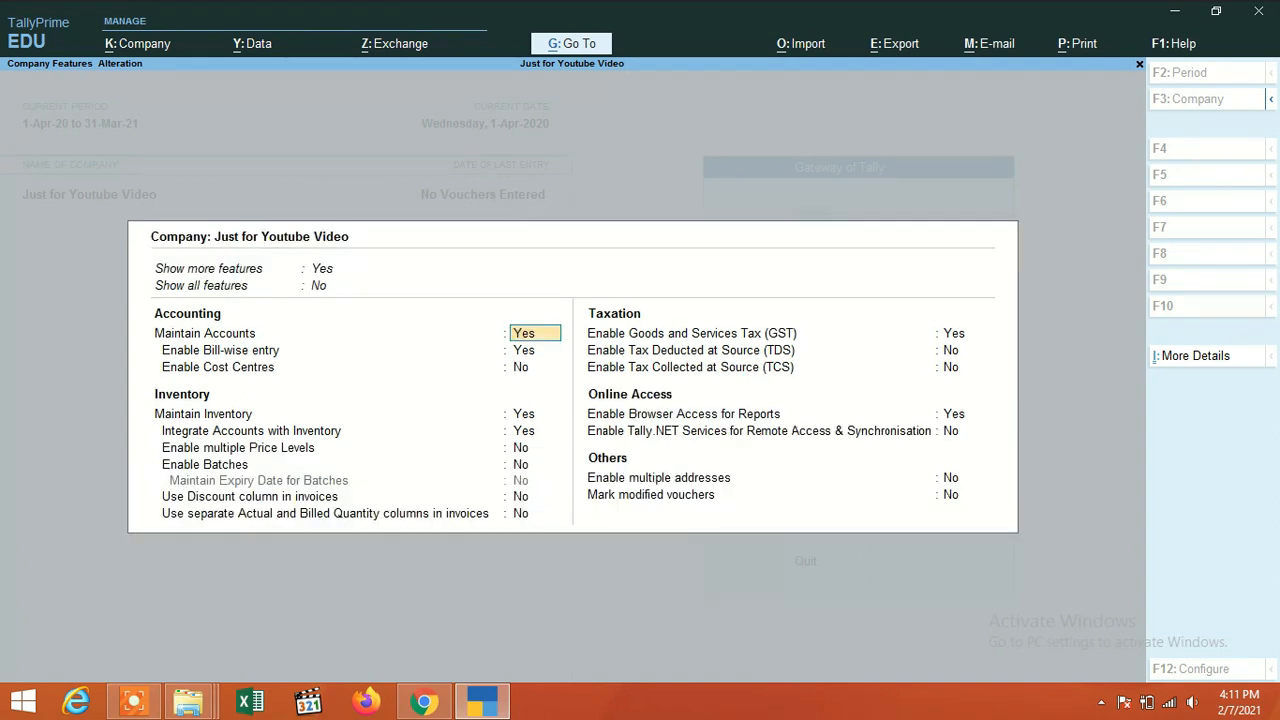
# Examine the accounting, inventory, taxation, online access and other company features, and leave the form without accepting it
pyautogui.press('Return')
pyautogui.press('Return')
pyautogui.press('Return')
pyautogui.press('Return')
pyautogui.press('Return')
pyautogui.press('Return')
pyautogui.press('Return')
pyautogui.press('Return')
pyautogui.press('Return')
pyautogui.press('Return')
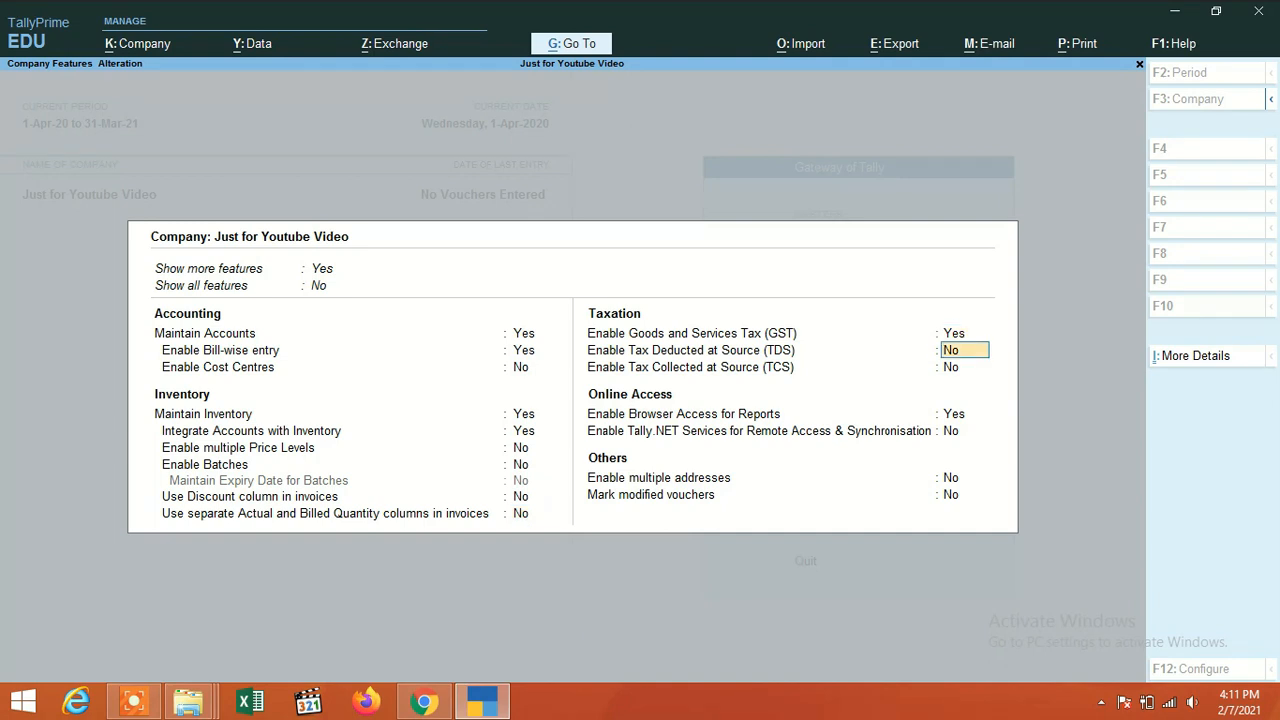
pyautogui.press('Return')
pyautogui.press('Return')
pyautogui.press('Return')
pyautogui.press('Return')
pyautogui.press('Return')
pyautogui.press('Return')
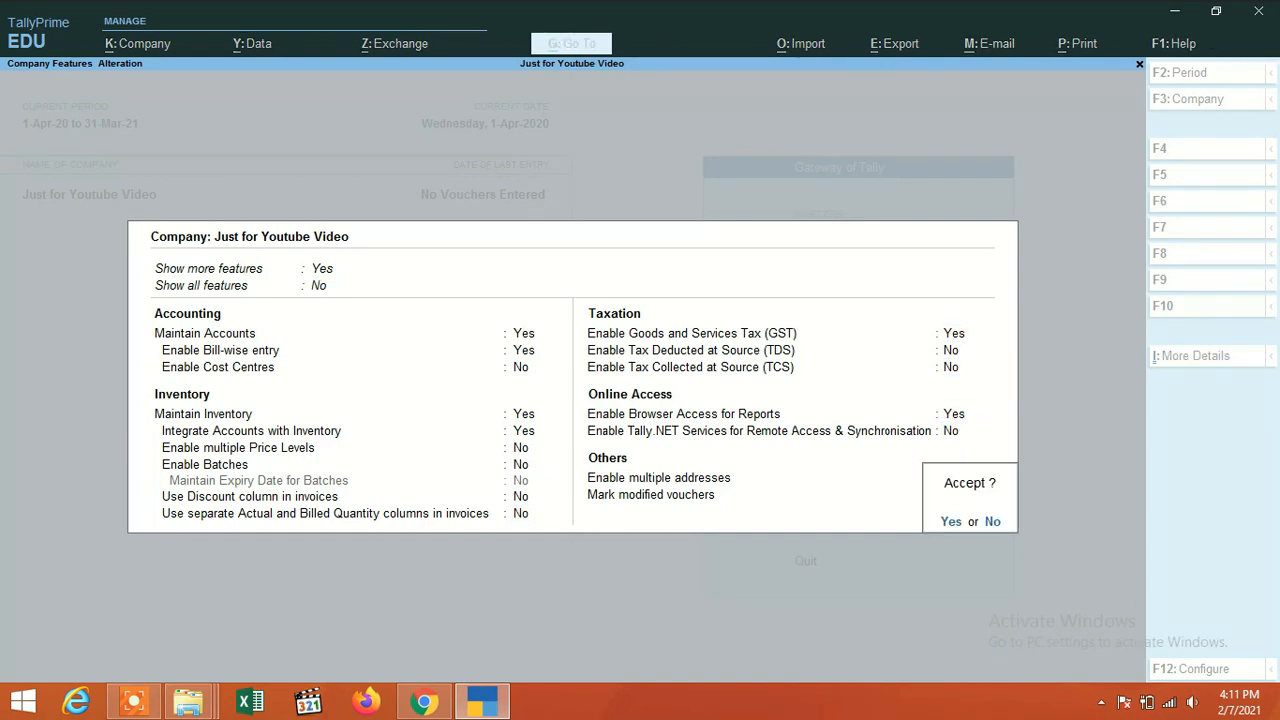
pyautogui.press('Escape')
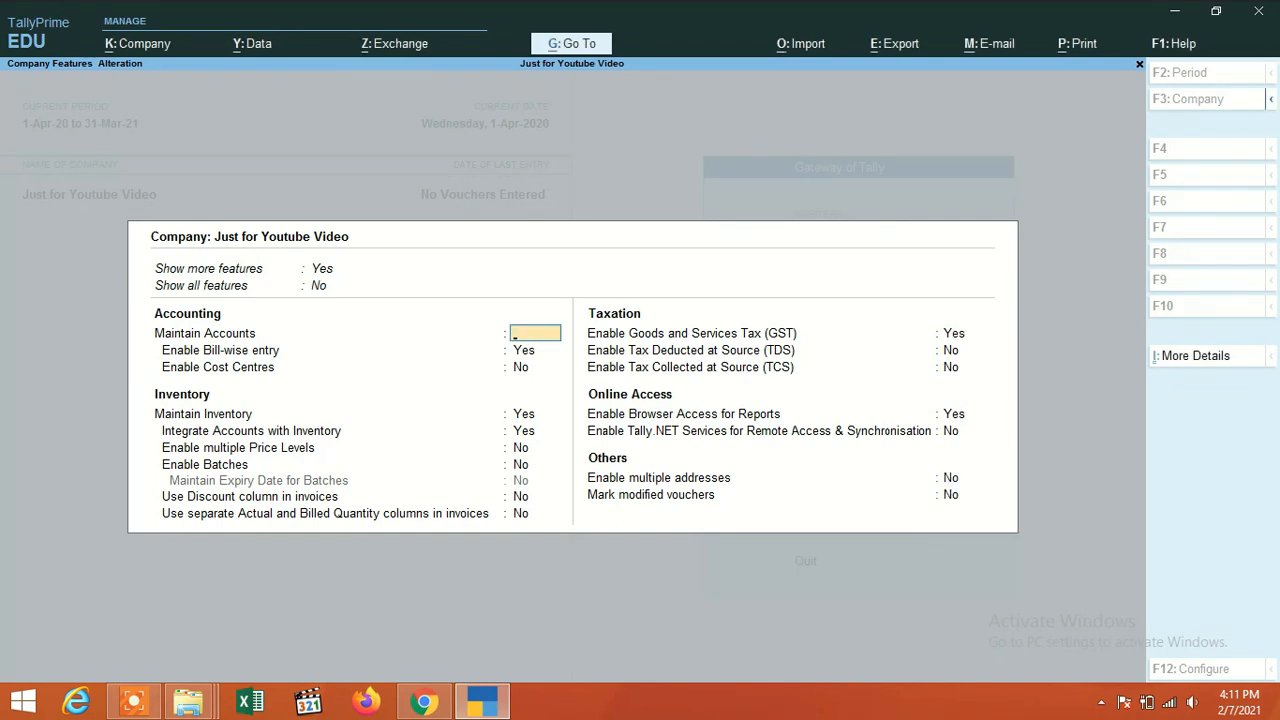
pyautogui.press('Escape')
pyautogui.press('y')
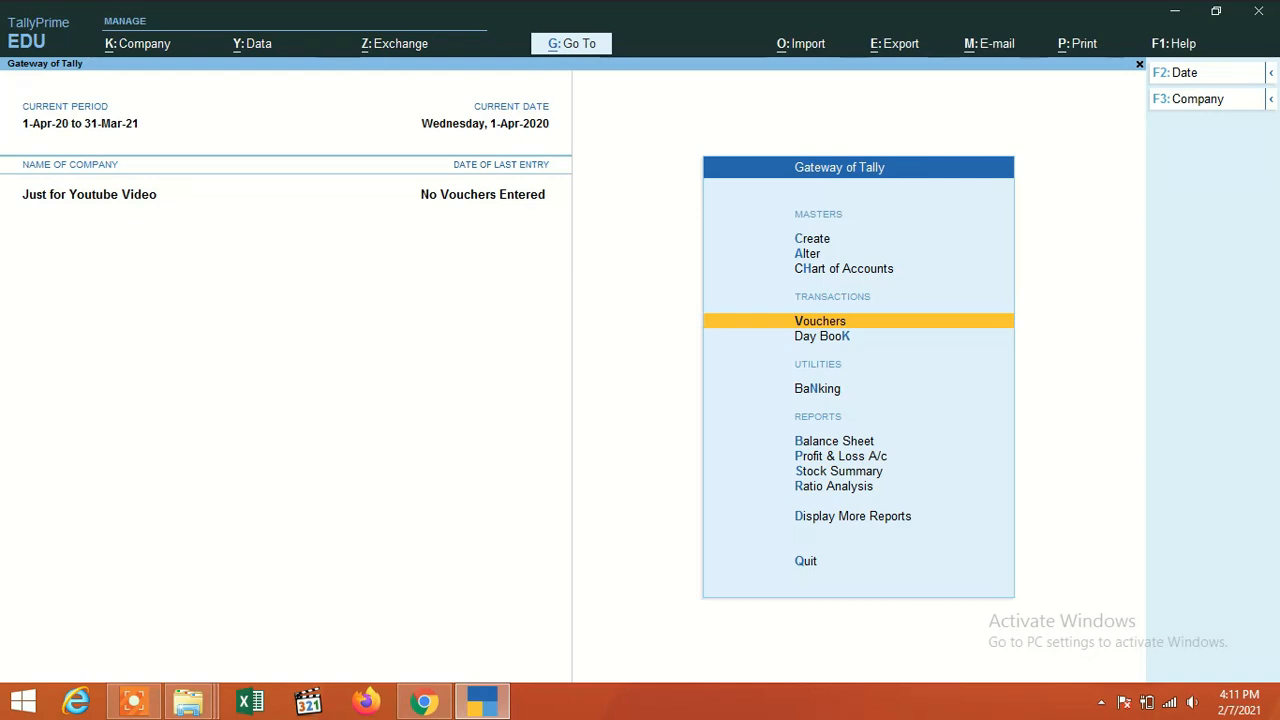
# Examine the transaction, utility and report entries offered in the Gateway of Tally
pyautogui.press('Down')
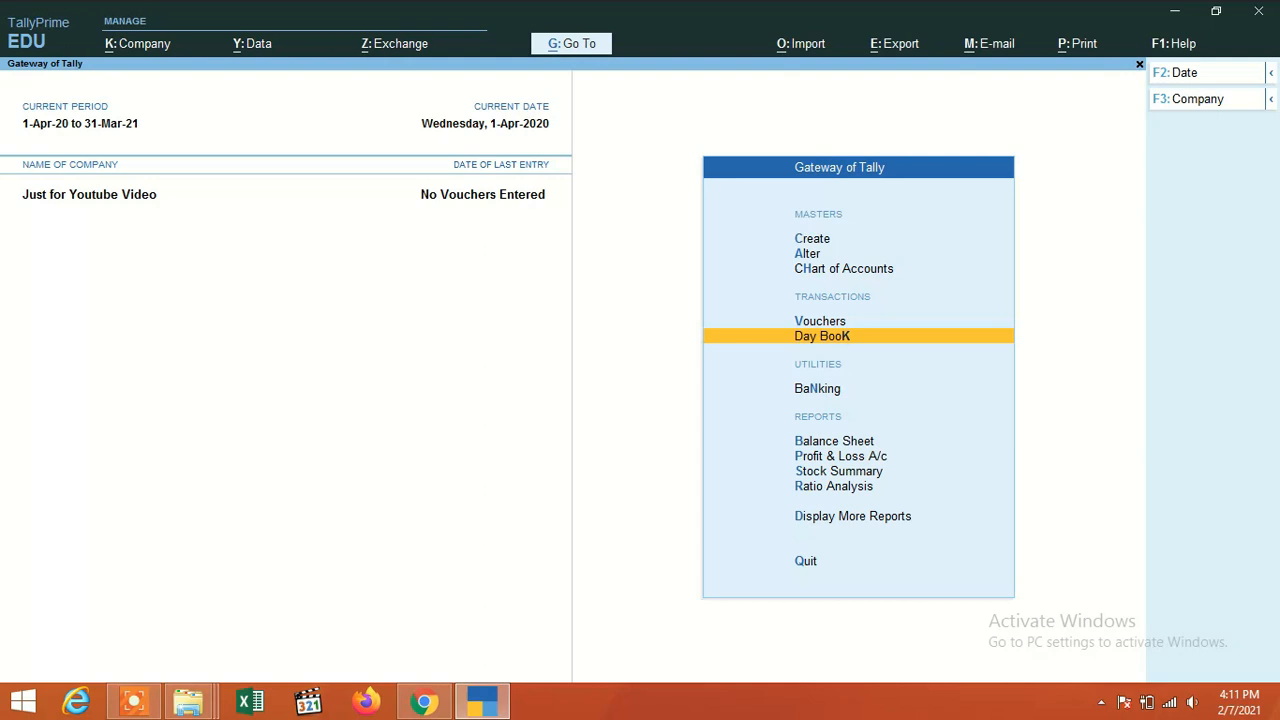
pyautogui.press('Down')
pyautogui.press('Down')
pyautogui.press('Down')
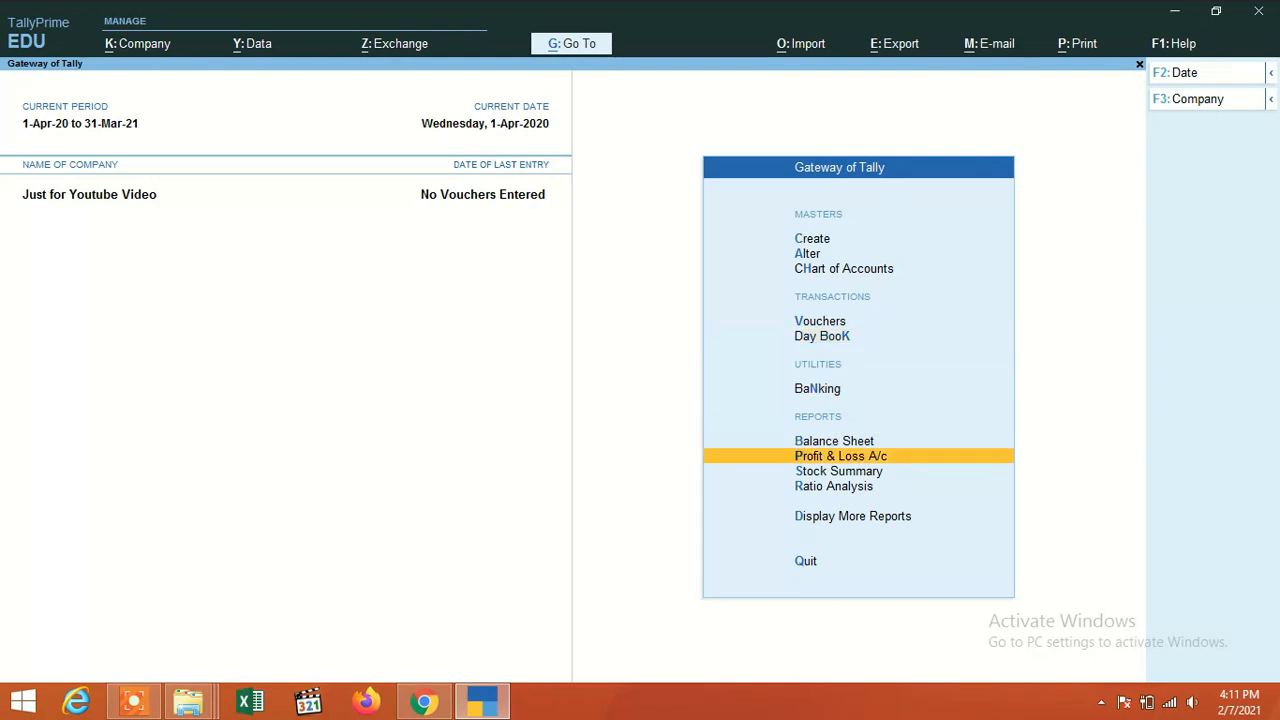
pyautogui.press('Down')
pyautogui.press('Down')
pyautogui.press('Down')
pyautogui.press('Down')
# View the Day Book and return to the Gateway of Tally
pyautogui.press('Up')
pyautogui.press('Up')
pyautogui.press('Up')
pyautogui.press('Up')
pyautogui.press('Up')
pyautogui.press('Up')
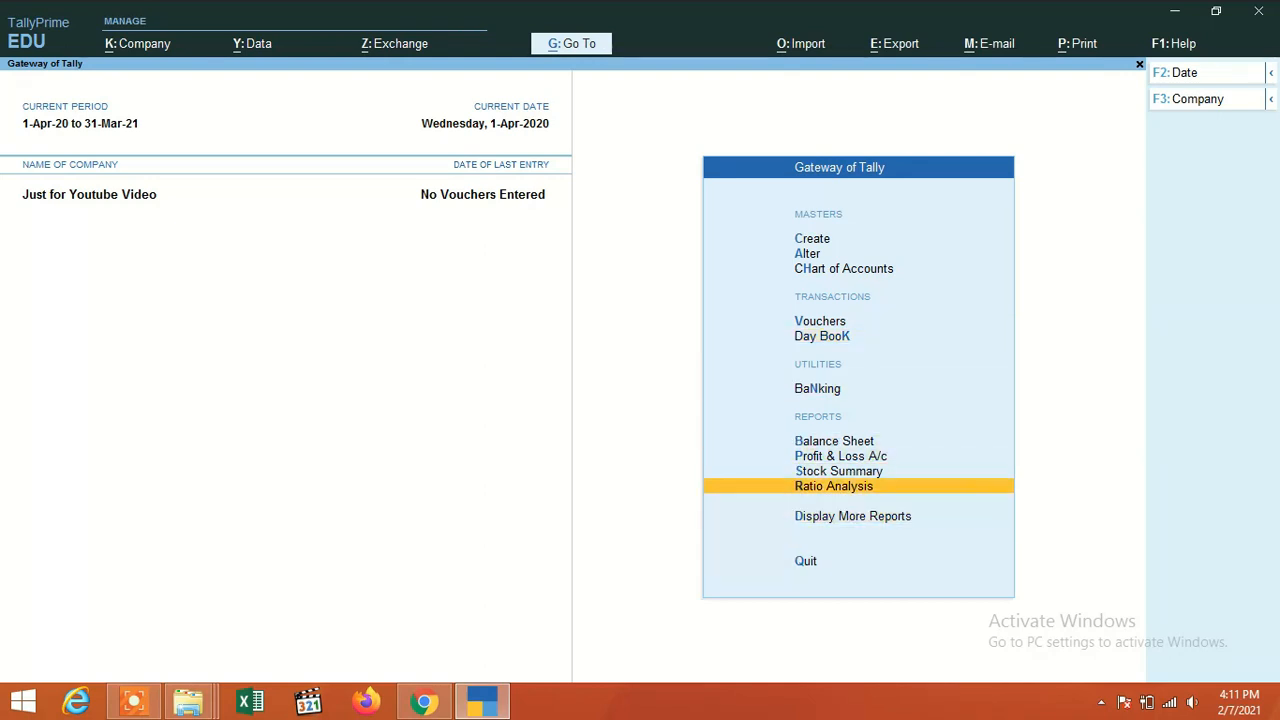
pyautogui.press('Up')
pyautogui.press('Down')
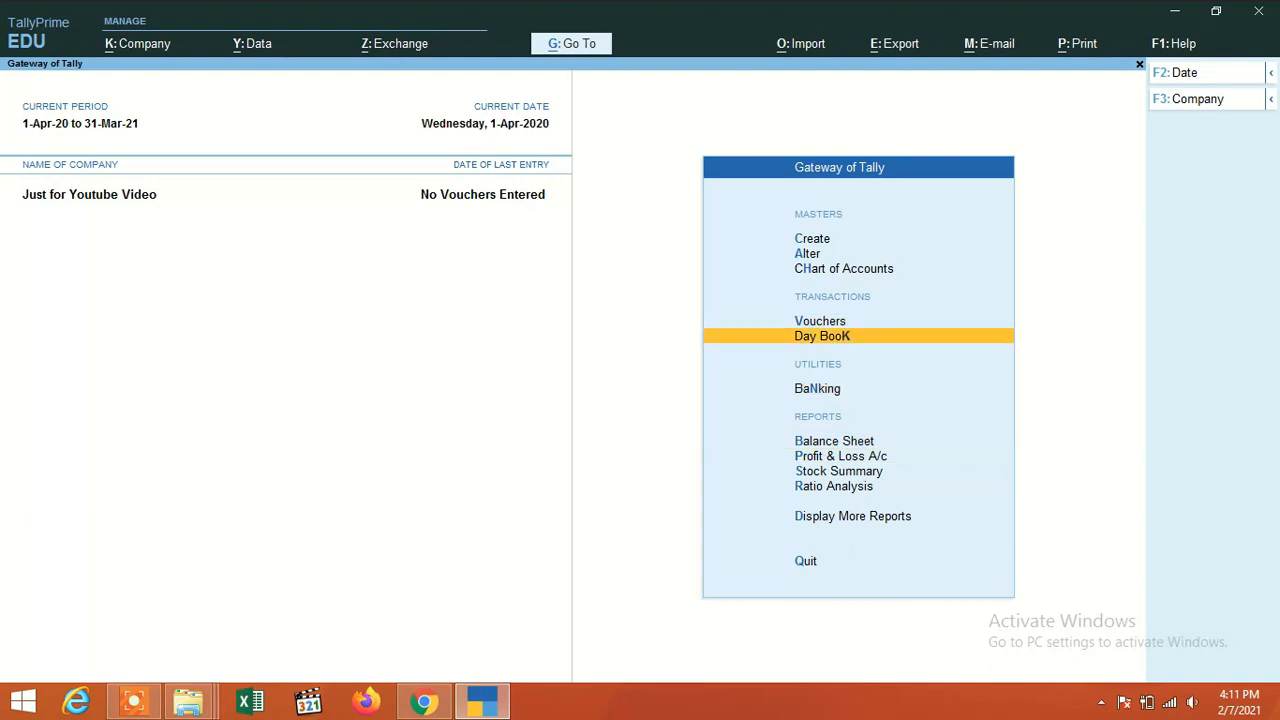
pyautogui.press('Return')
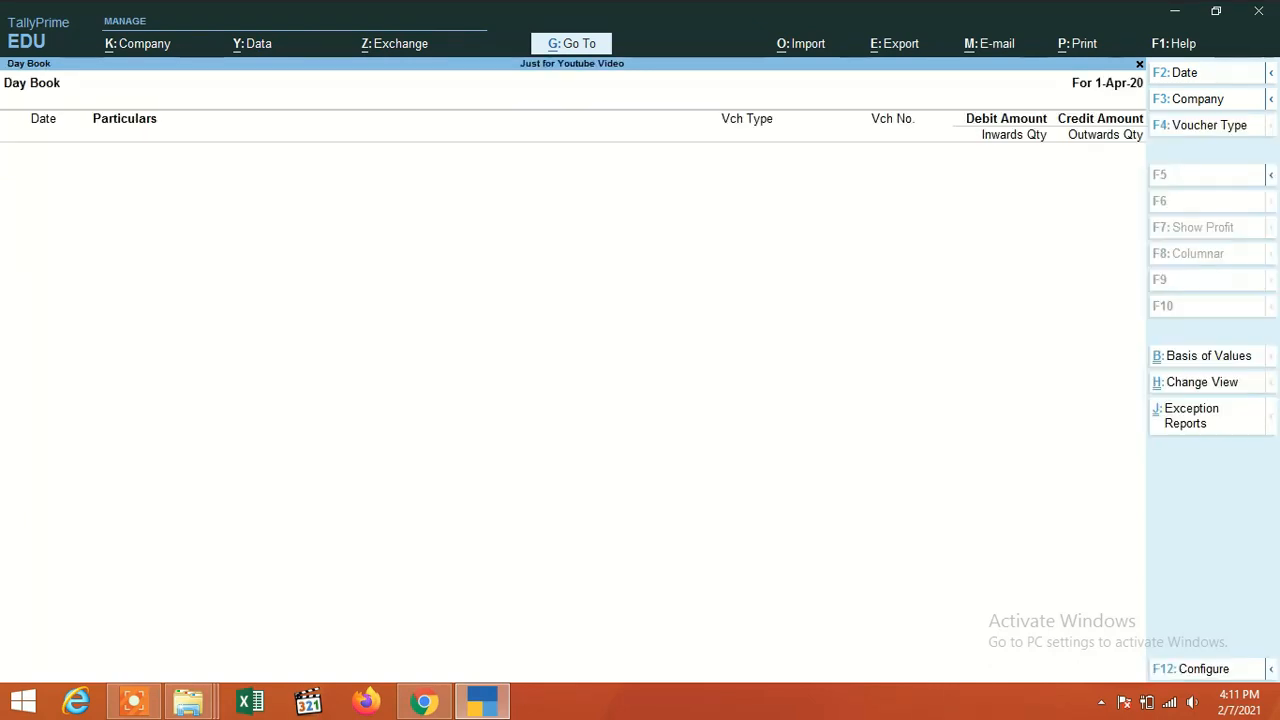
pyautogui.press('Escape')
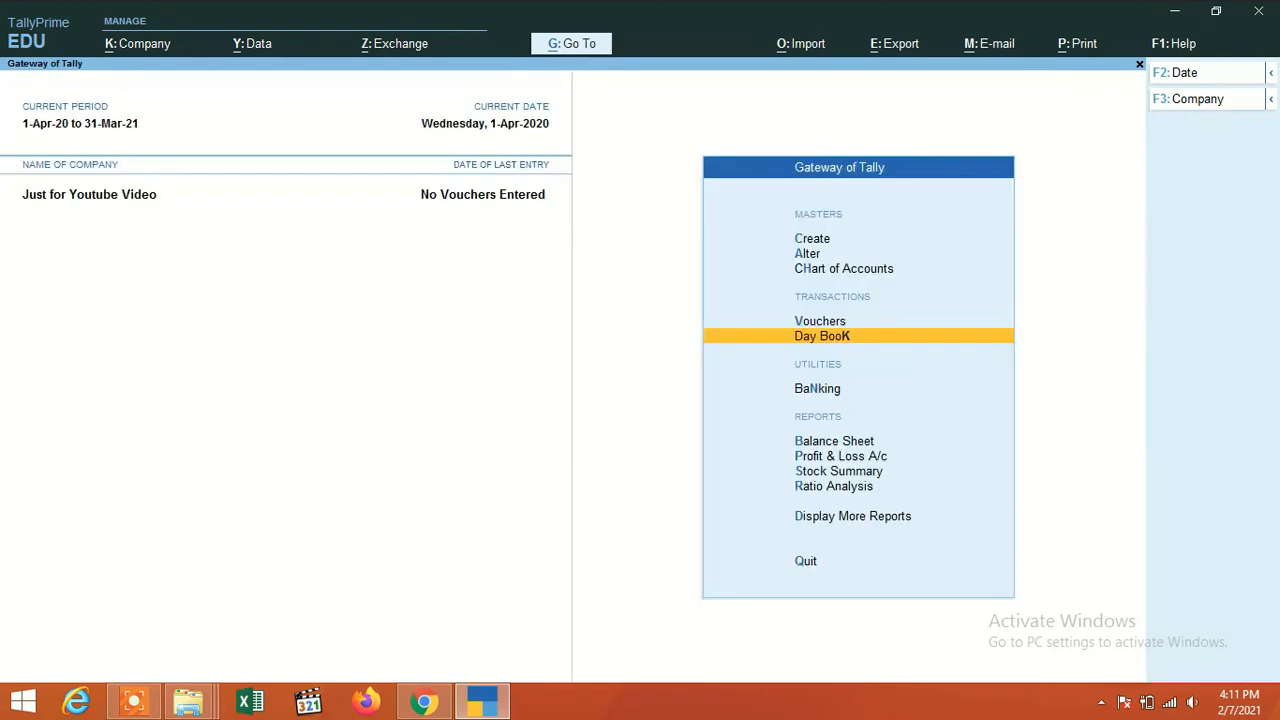
# View the Balance Sheet report and return to the Gateway of Tally
pyautogui.press('Down')
pyautogui.press('Down')
pyautogui.press('Down')
pyautogui.press('Down')
pyautogui.press('Up')
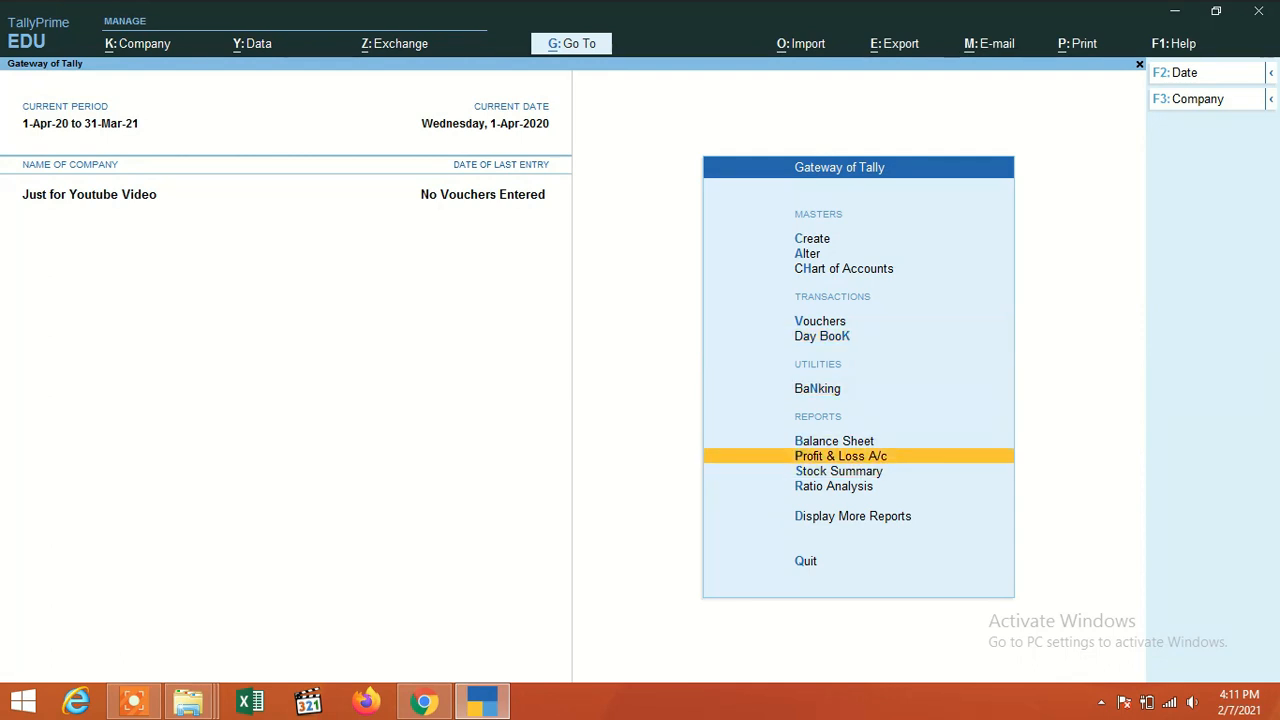
pyautogui.press('Up')
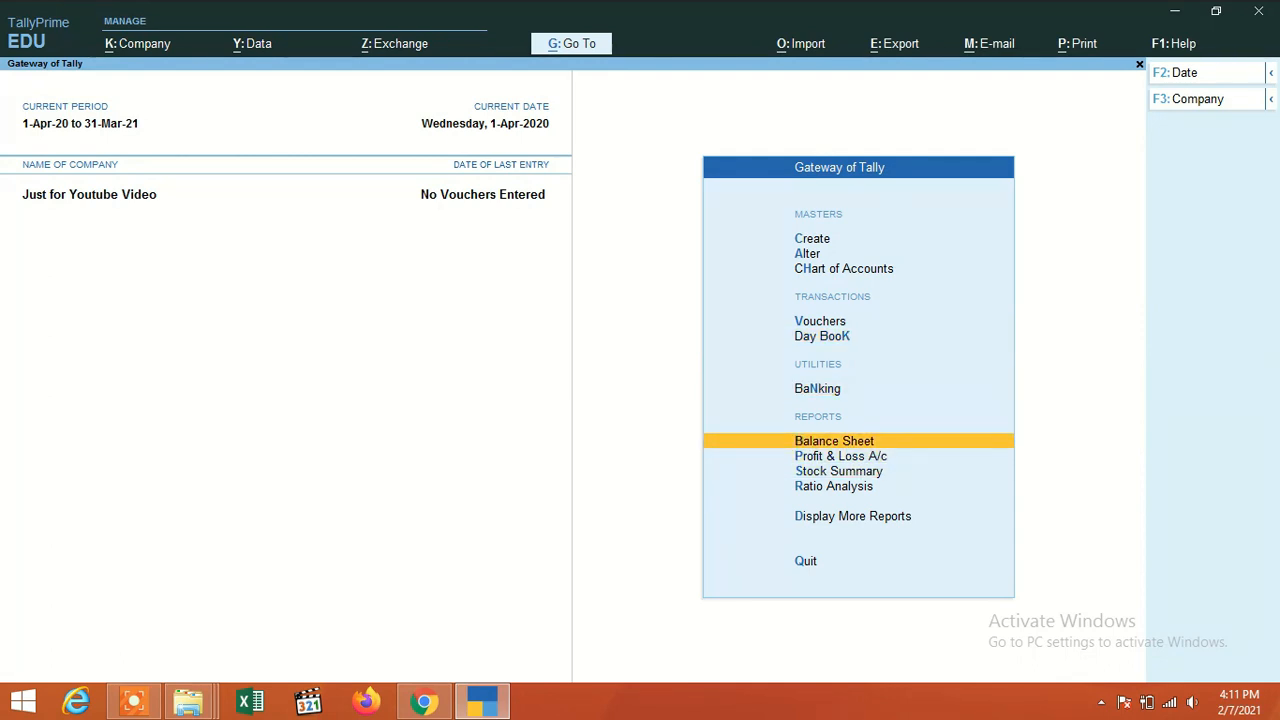
pyautogui.press('Return')
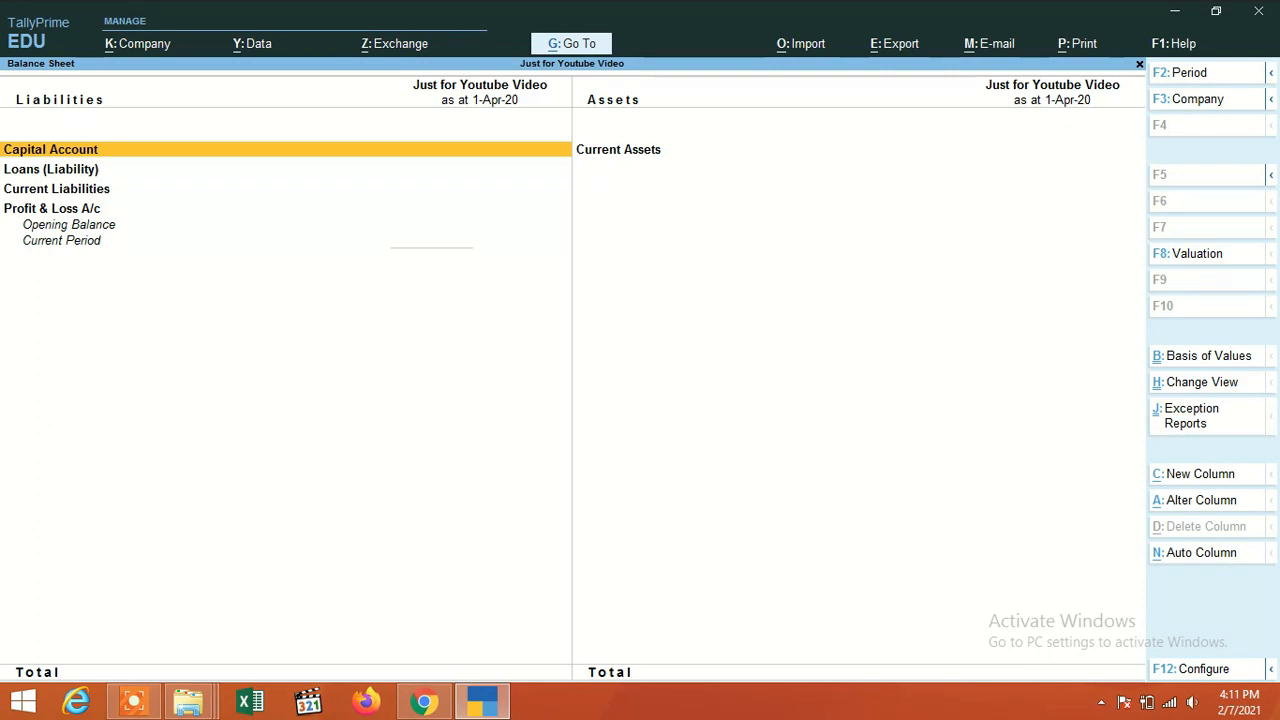
pyautogui.press('Escape')
# View the Profit & Loss A/c report and return to the Gateway of Tally
pyautogui.press('Down')
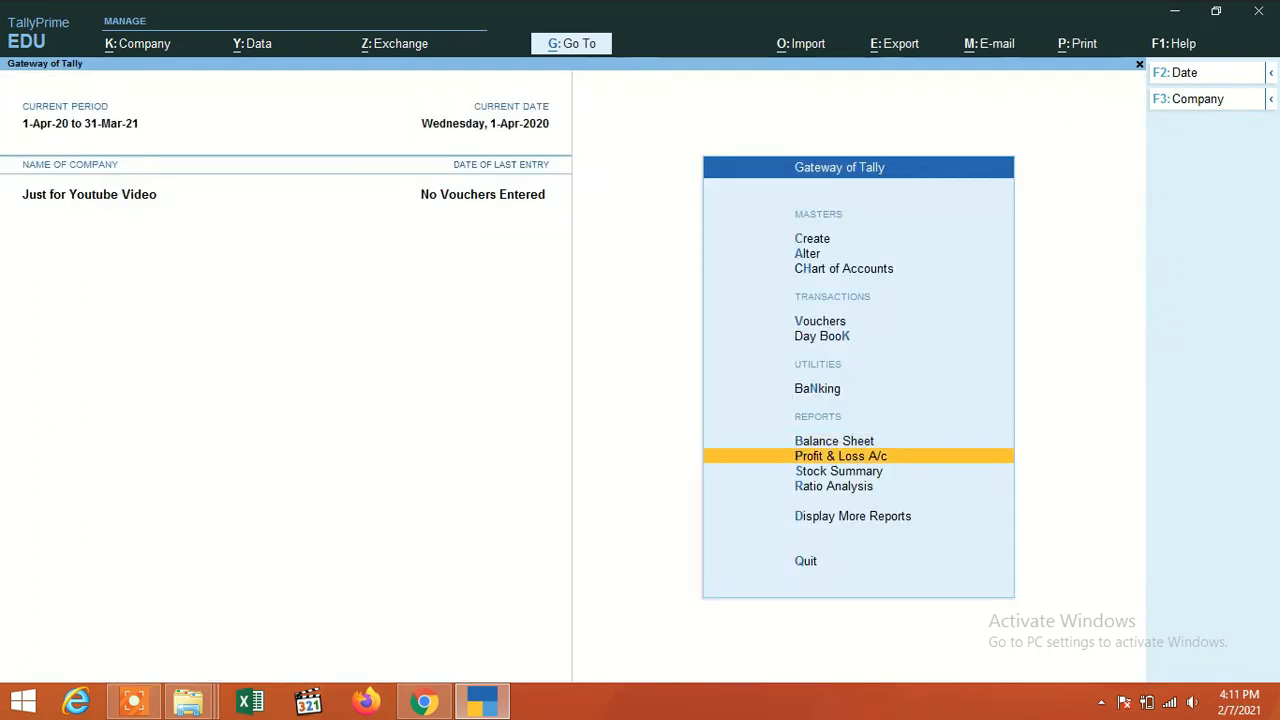
pyautogui.press('Return')
pyautogui.press('Escape')
# Open the Display More Reports list from the Gateway of Tally
pyautogui.press('Down')
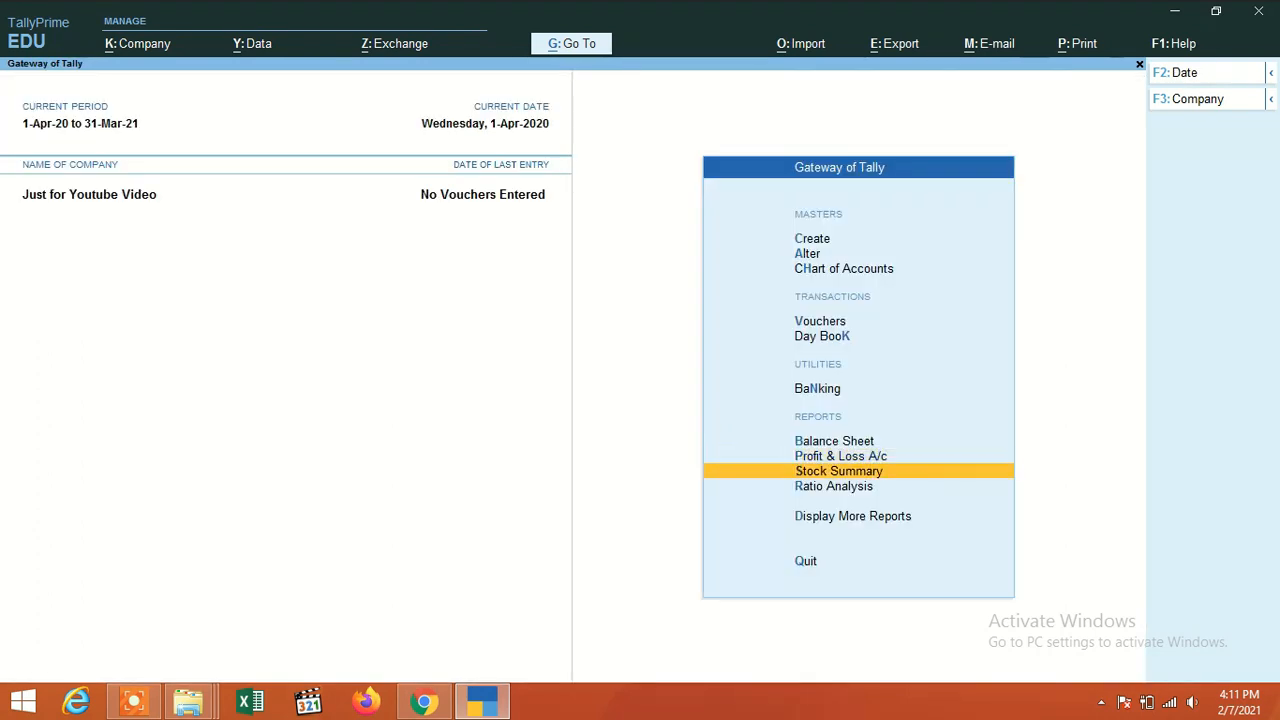
pyautogui.press('Down')
pyautogui.press('Down')
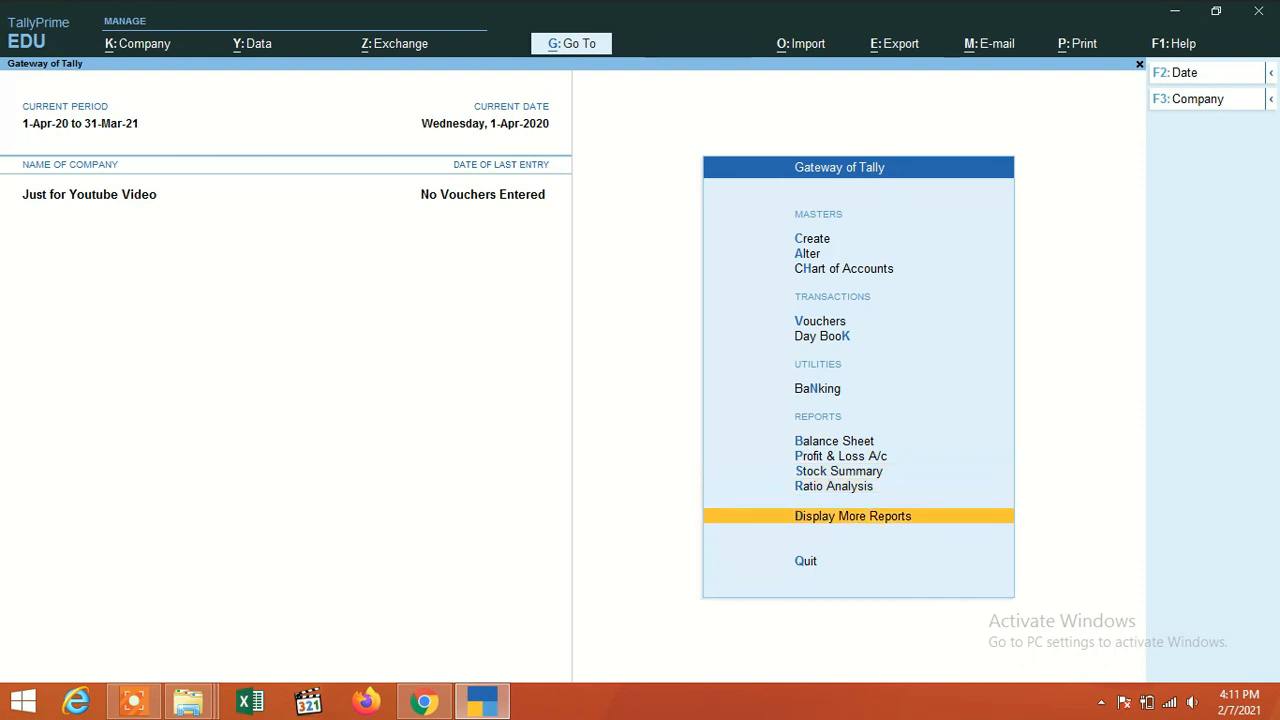
pyautogui.press('Return')
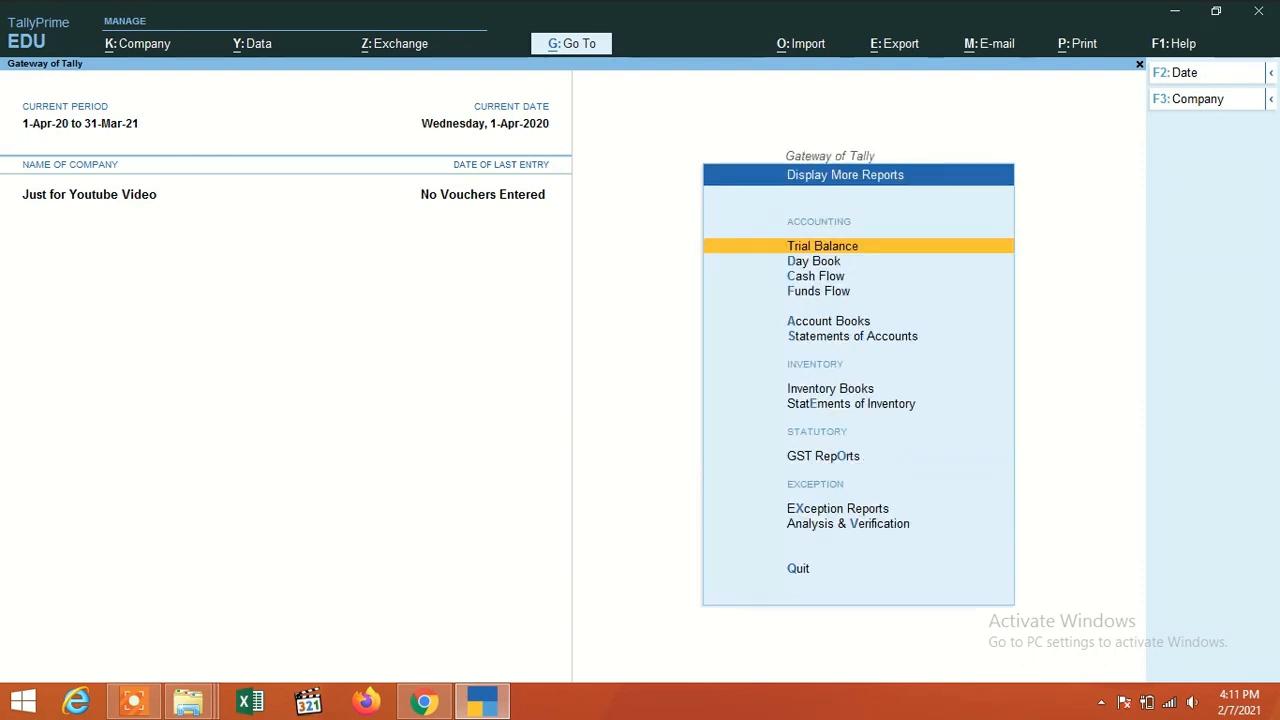
# Examine the accounting reports in the list, from Trial Balance through Funds Flow to Statements of Accounts
pyautogui.press('Down')
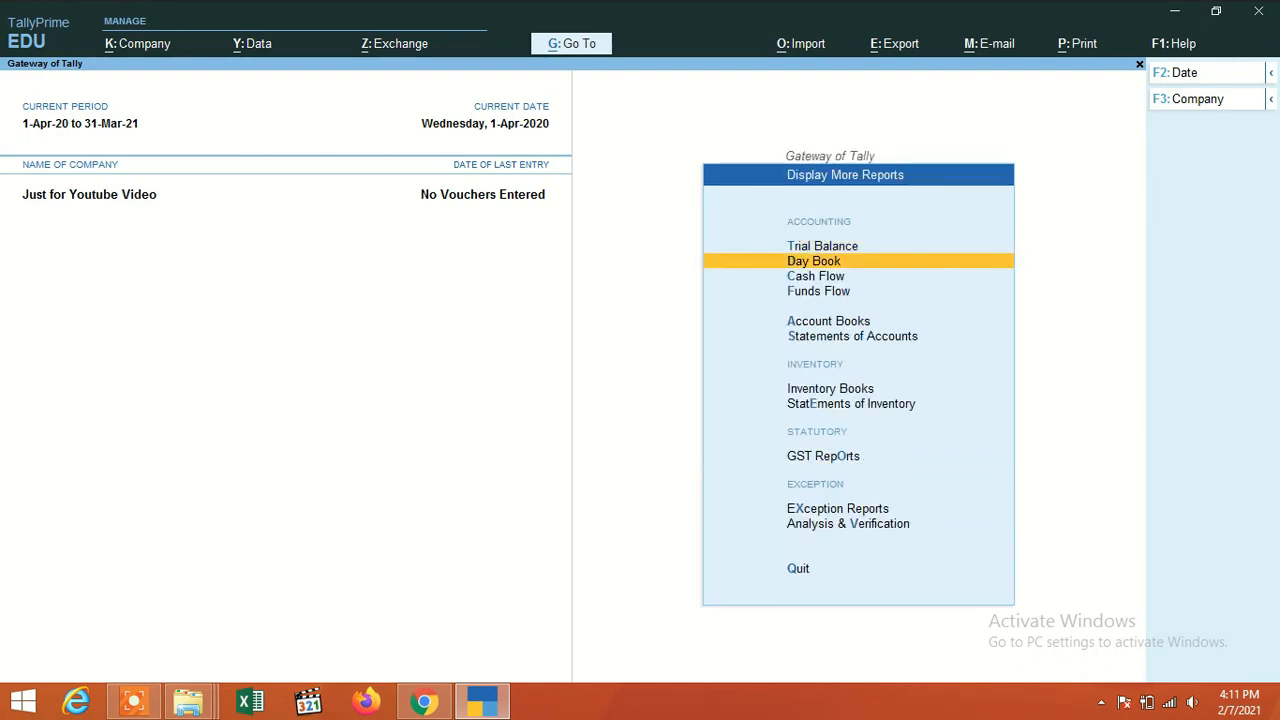
pyautogui.press('Up')
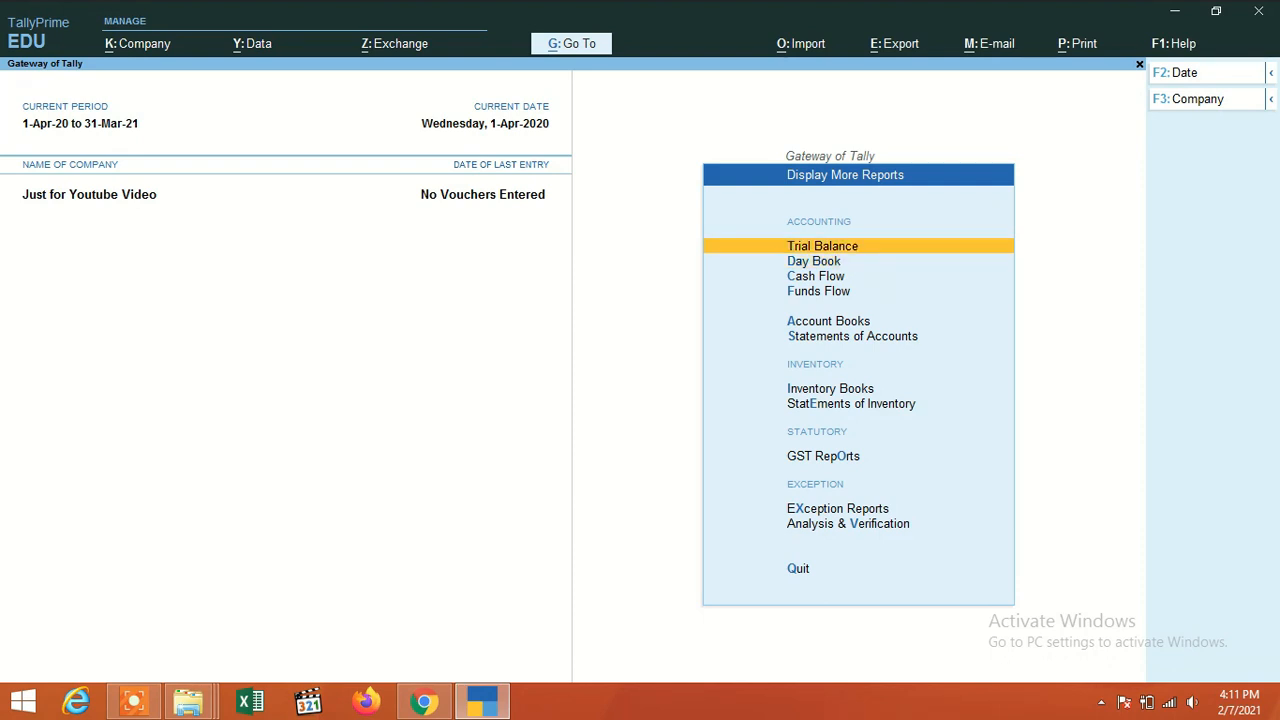
pyautogui.press('Down')
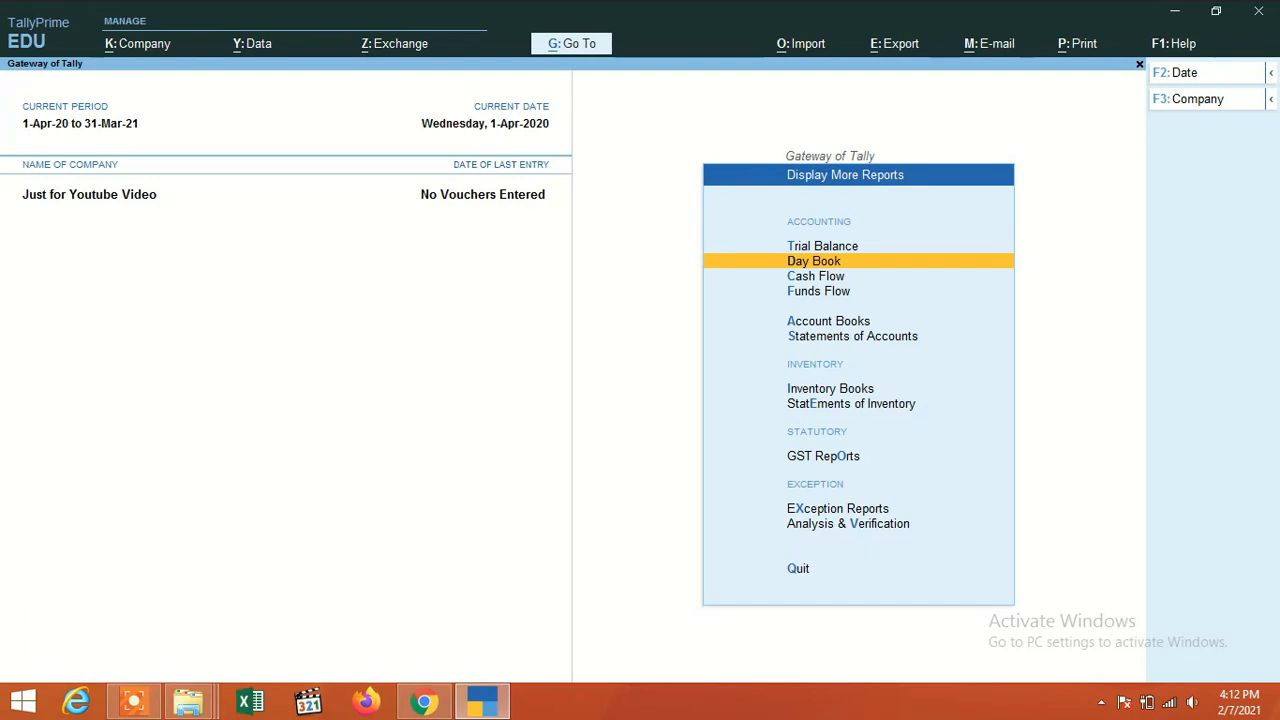
pyautogui.press('Down')
pyautogui.press('Down')
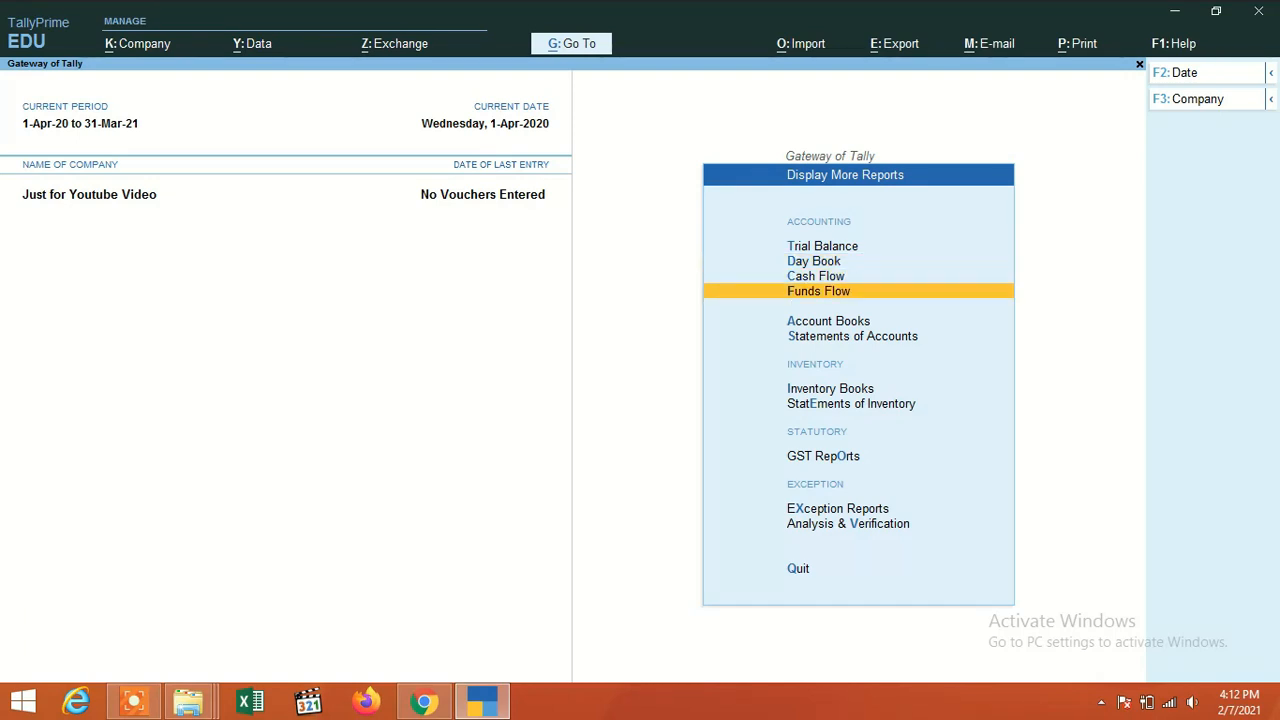
pyautogui.press('Up')
pyautogui.press('Up')
pyautogui.press('Down')
pyautogui.press('Down')
pyautogui.press('Down')
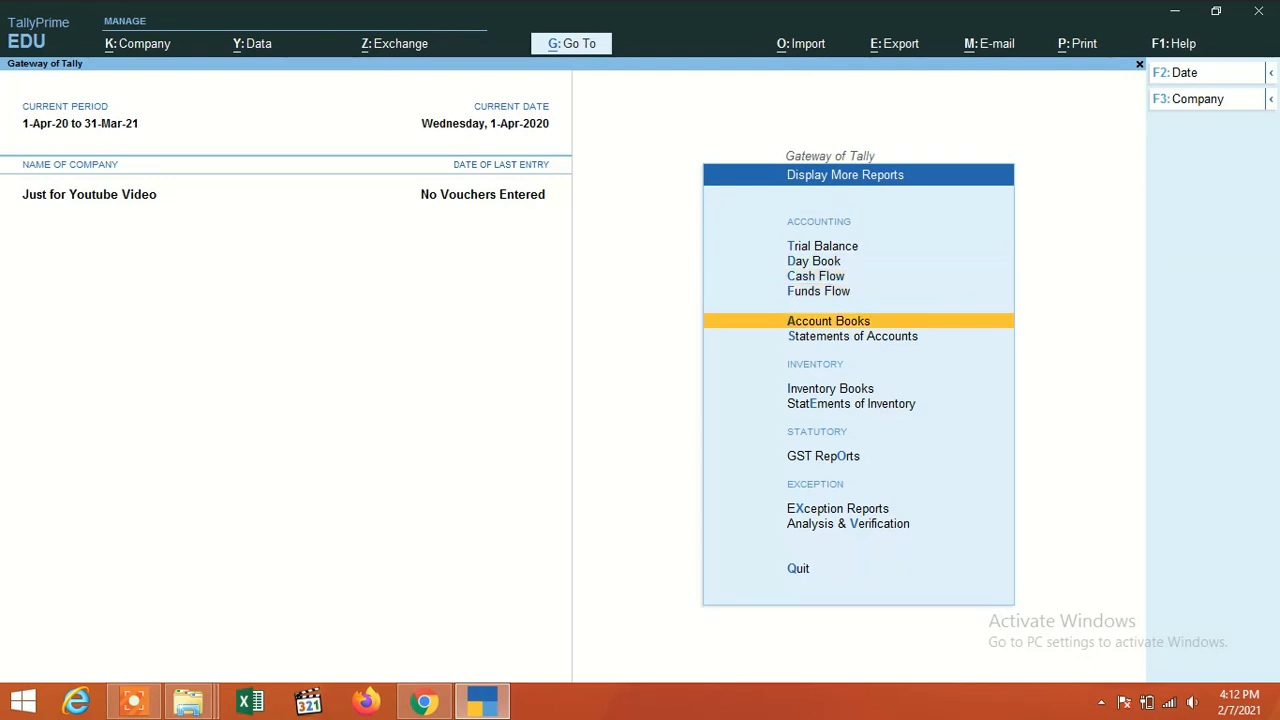
pyautogui.press('Down')
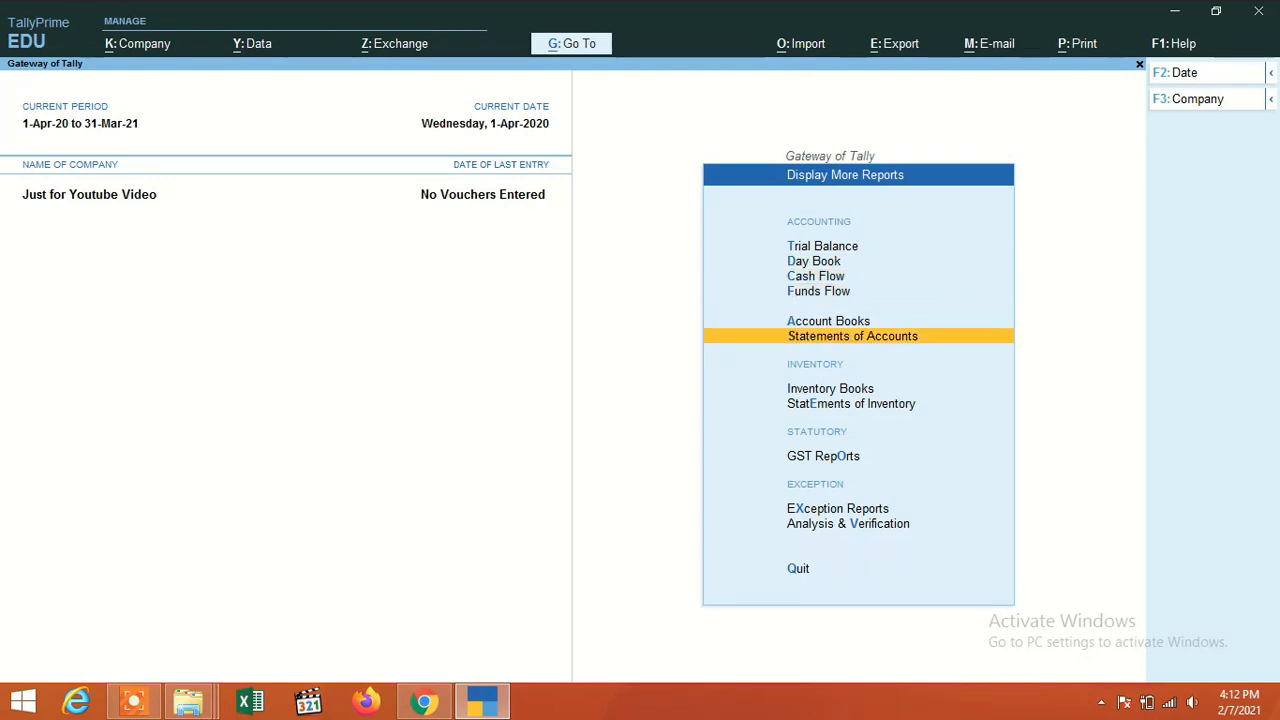
# Examine the inventory, statutory and exception reports in the list, including GST Reports and Analysis & Verification
pyautogui.press('Down')
pyautogui.press('Down')
pyautogui.press('Up')
pyautogui.press('Down')
pyautogui.press('Down')
pyautogui.press('Down')
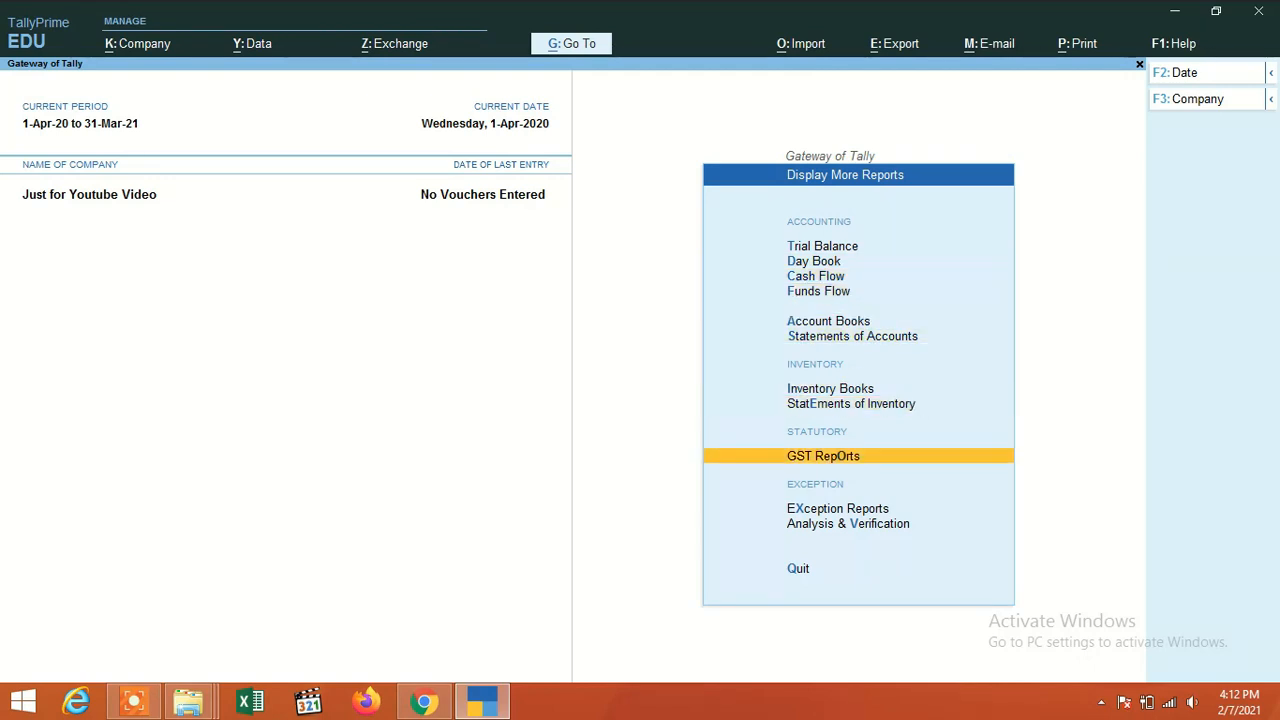
pyautogui.press('Up')
pyautogui.press('Down')
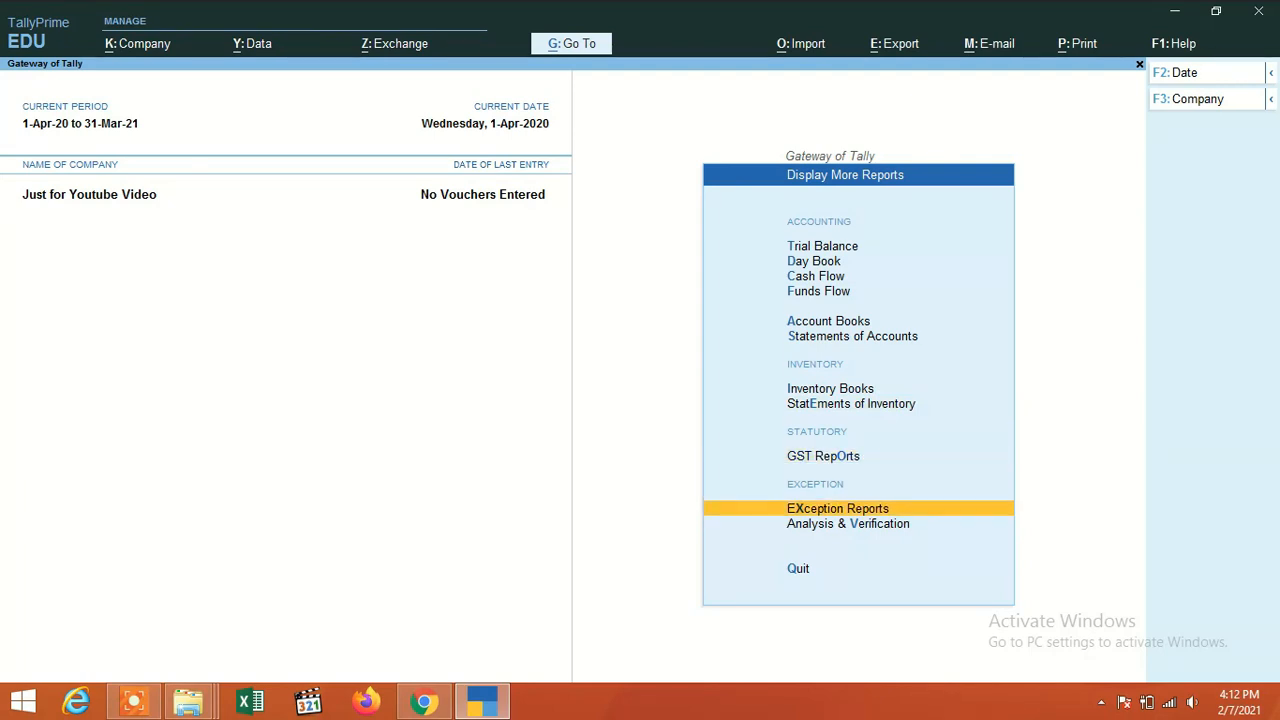
pyautogui.press('Down')
pyautogui.press('Down')
pyautogui.press('Up')
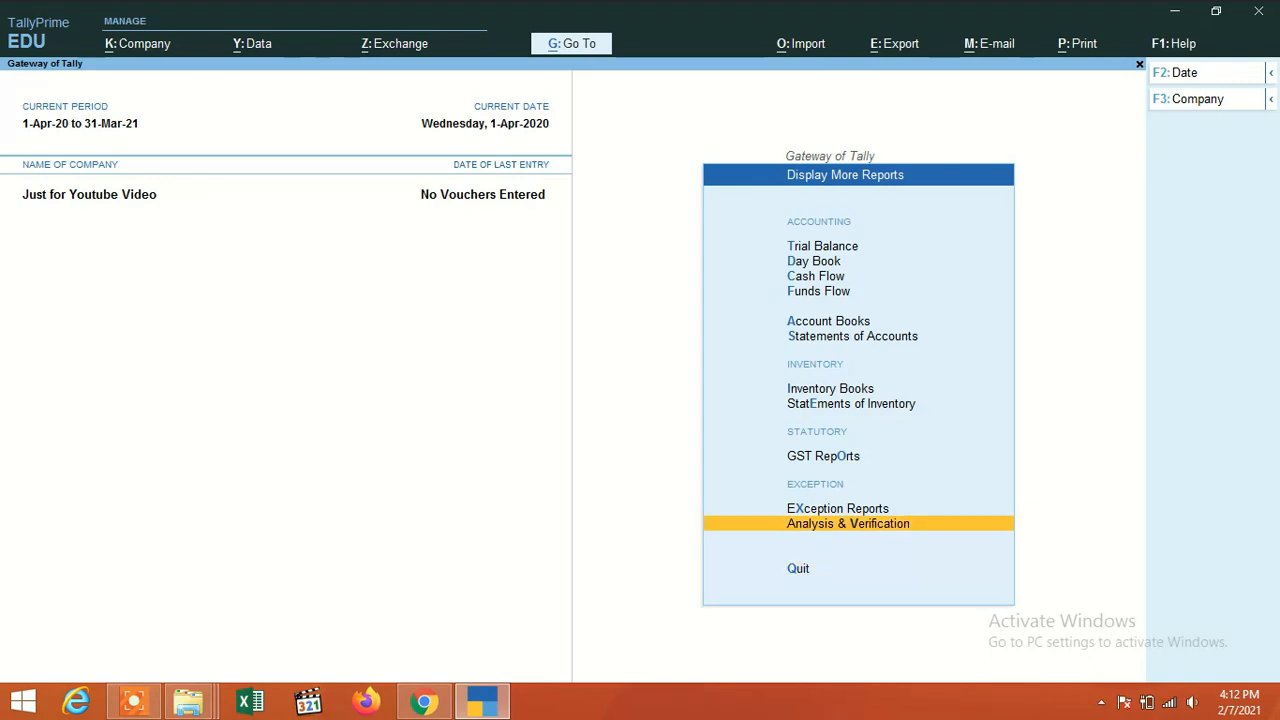
pyautogui.press('Up')
pyautogui.press('Up')
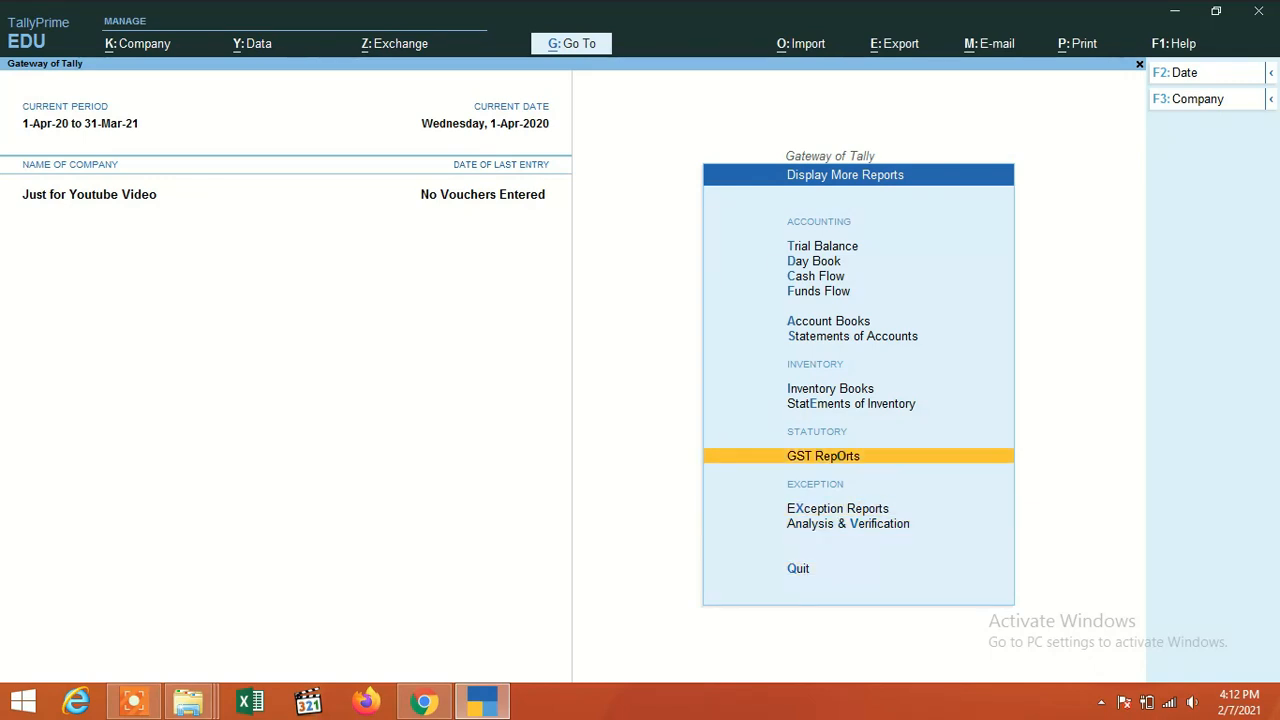
# Leave the list of additional reports and quit TallyPrime, confirming the exit
pyautogui.press('Escape')
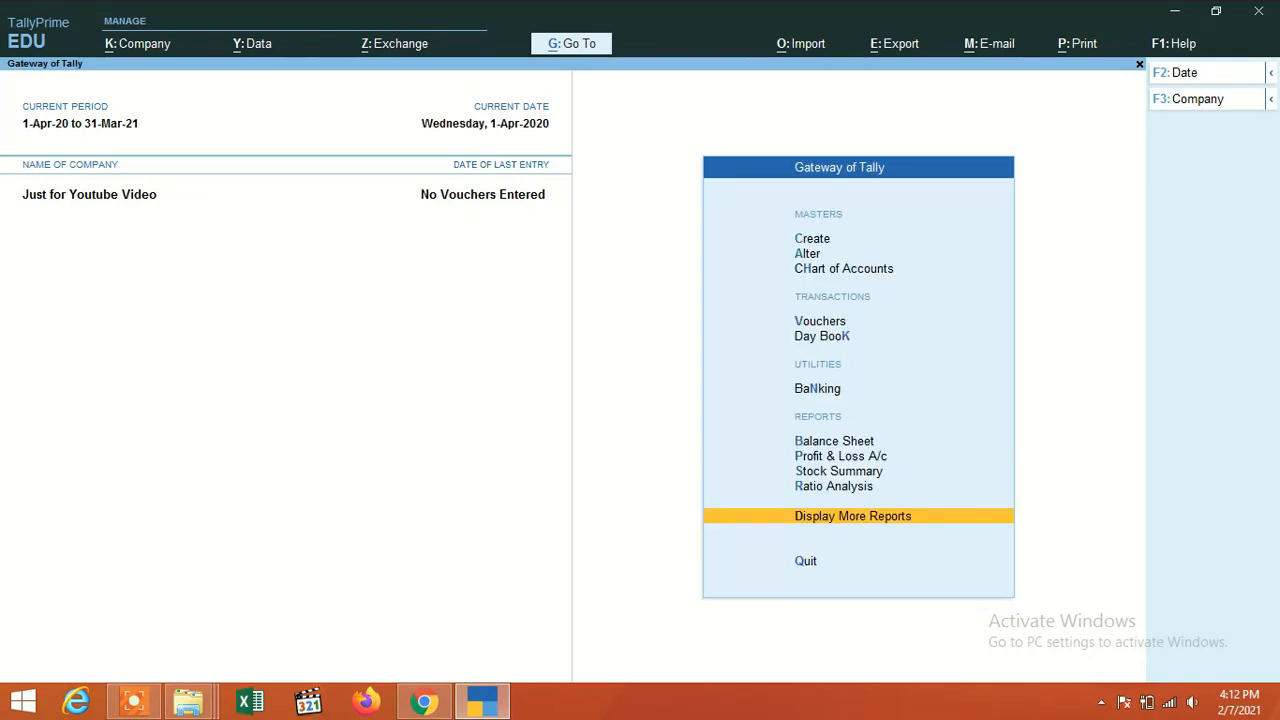
pyautogui.press('Escape')
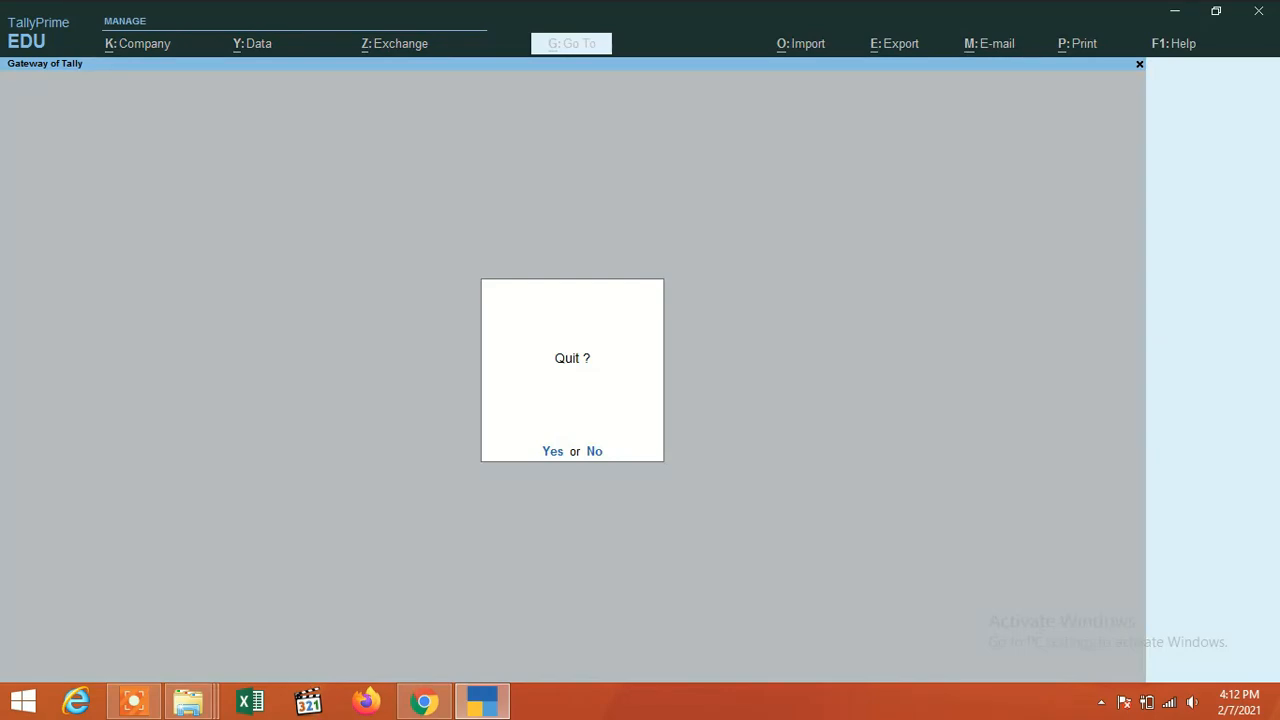
pyautogui.press('y')
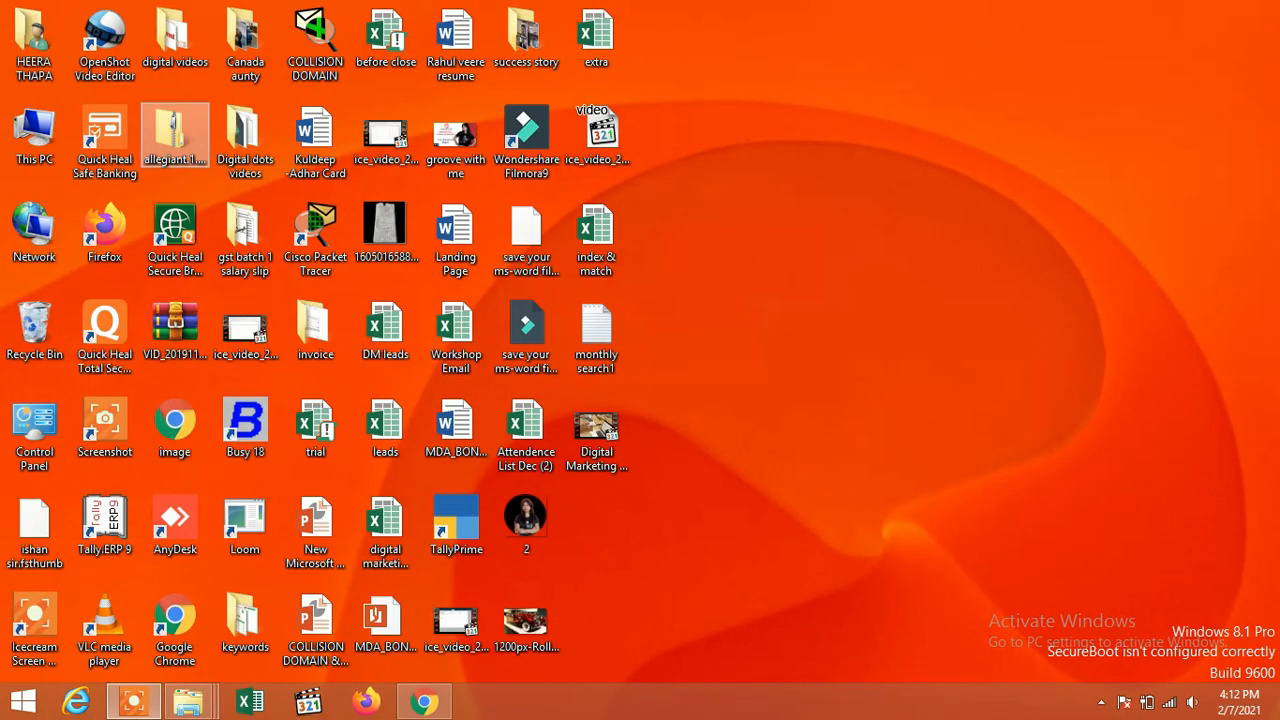